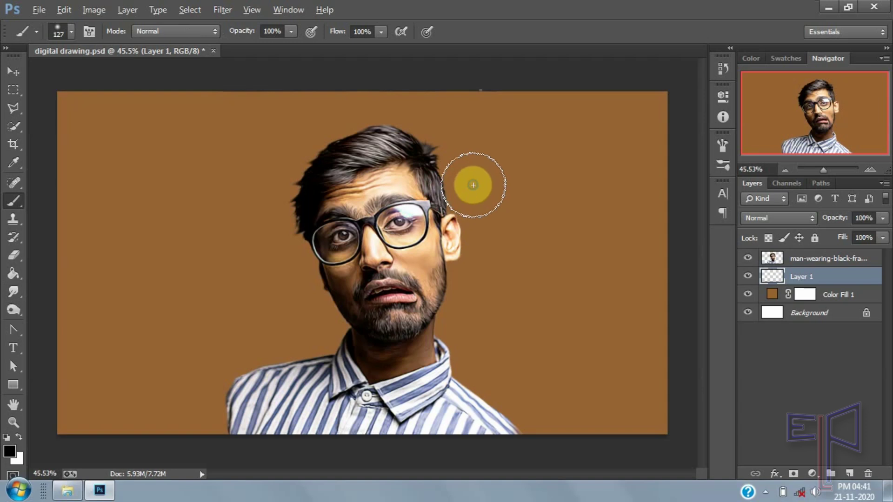
# Step: Replace the current brushes with the Natural Brushes 2 set and give the 49 px brush 32% angle jitter and 31% roundness jitter
pyautogui.click(70, 35)
pyautogui.click(71, 34)
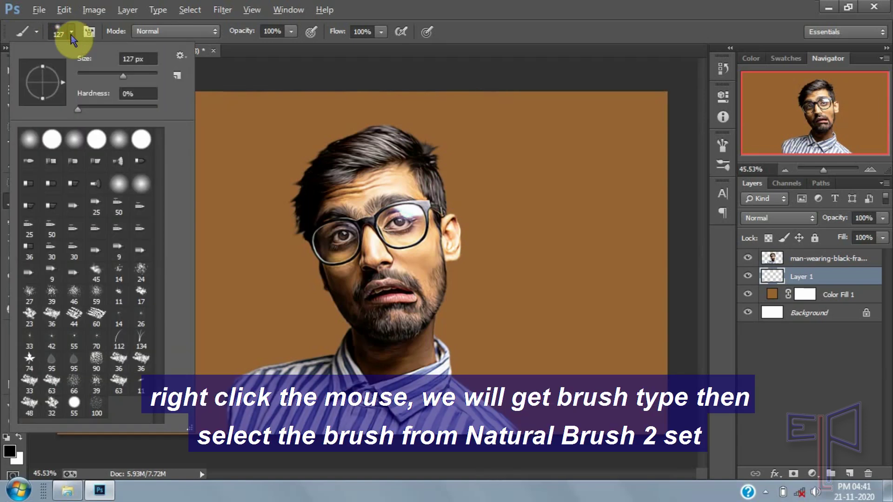
pyautogui.click(180, 56)
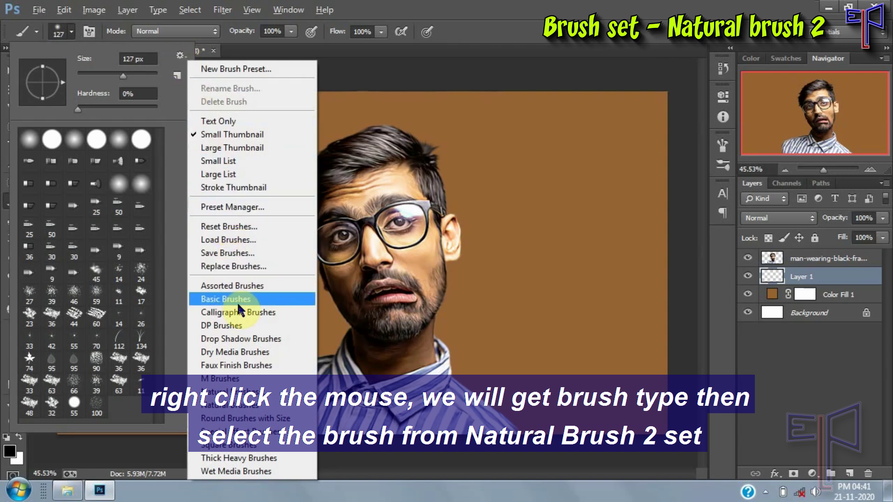
pyautogui.click(242, 392)
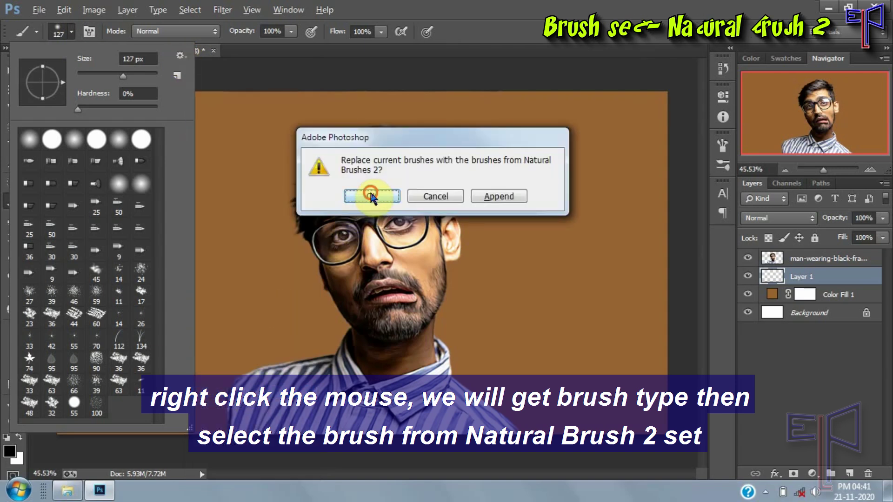
pyautogui.click(379, 195)
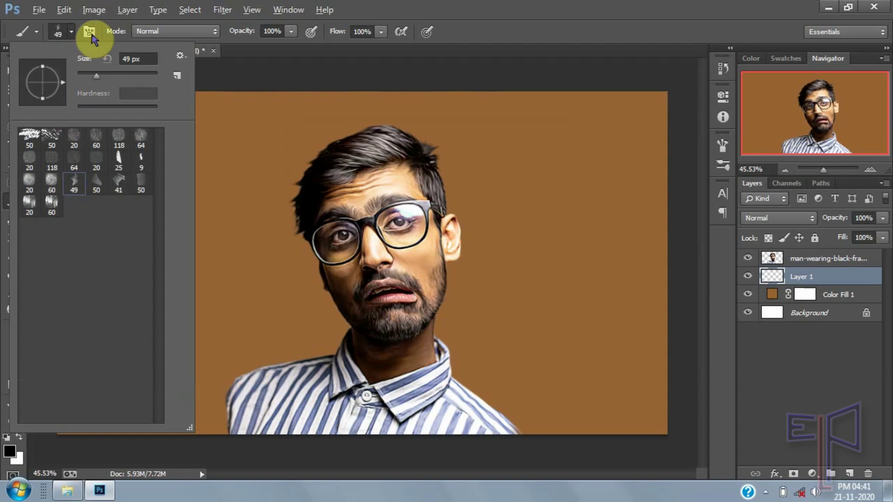
pyautogui.click(89, 33)
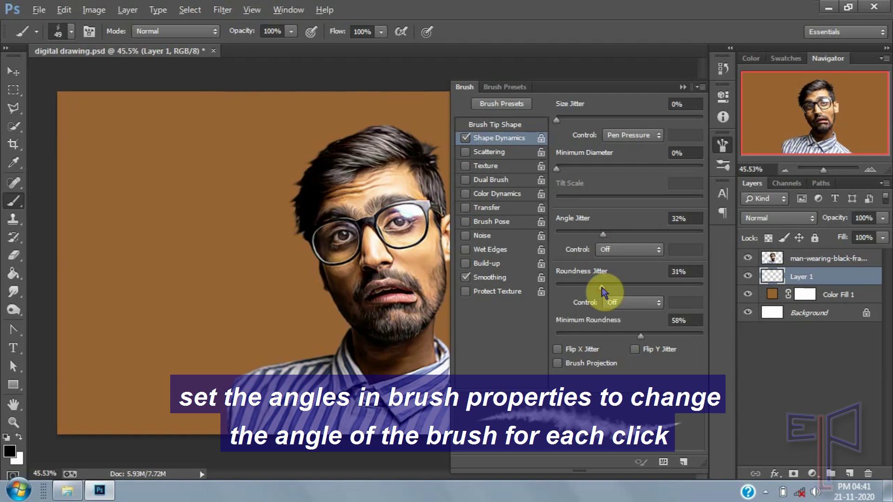
# Step: Paint black smoky patches around the man on Layer 1 at 51% opacity, varying the brush size up to 405 px
pyautogui.moveTo(261, 189); pyautogui.dragTo(289, 195)
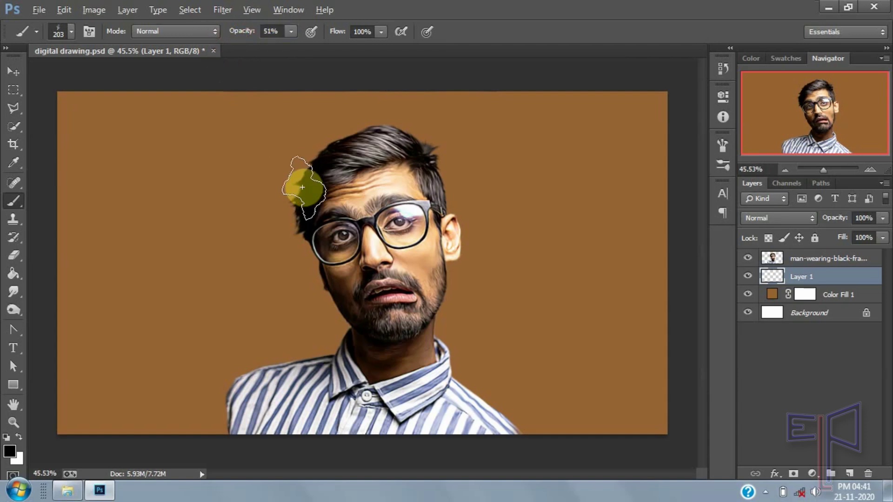
pyautogui.moveTo(285, 193); pyautogui.dragTo(286, 234)
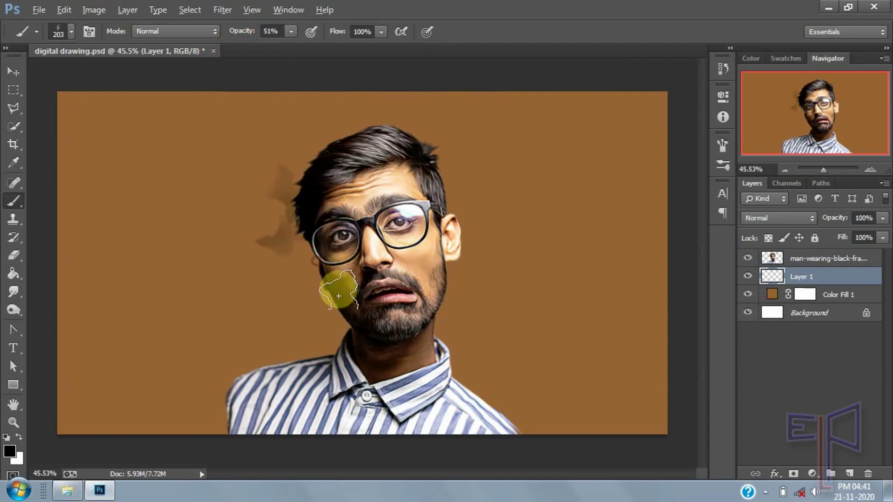
pyautogui.moveTo(347, 338)
pyautogui.mouseDown()
pyautogui.moveTo(299, 325)
pyautogui.moveTo(428, 135)
pyautogui.moveTo(474, 224)
pyautogui.moveTo(465, 235)
pyautogui.moveTo(479, 357)
pyautogui.moveTo(614, 399)
pyautogui.moveTo(439, 185)
pyautogui.mouseUp()
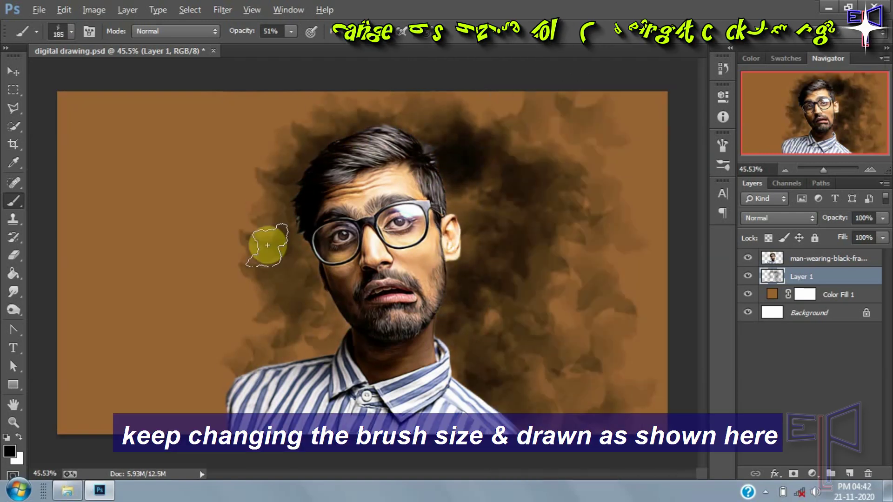
pyautogui.moveTo(268, 245)
pyautogui.mouseDown()
pyautogui.moveTo(177, 284)
pyautogui.moveTo(249, 295)
pyautogui.moveTo(207, 401)
pyautogui.moveTo(455, 194)
pyautogui.moveTo(243, 164)
pyautogui.mouseUp()
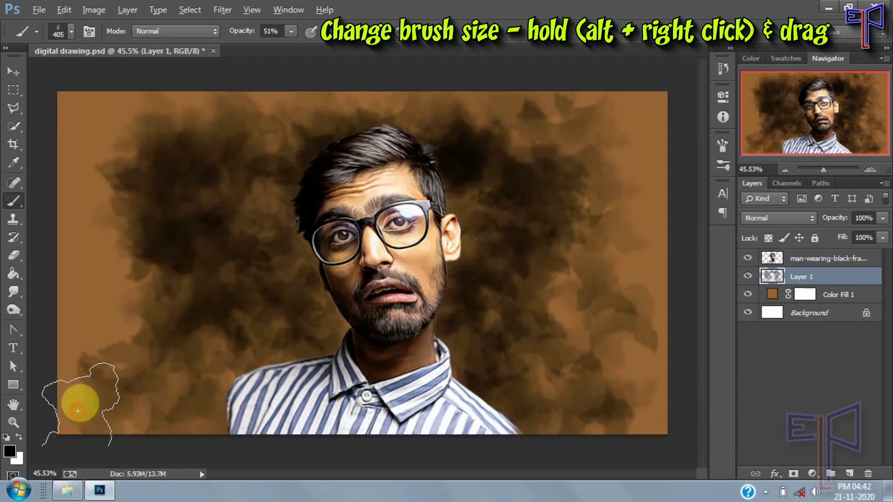
pyautogui.moveTo(79, 404)
pyautogui.mouseDown()
pyautogui.moveTo(239, 355)
pyautogui.moveTo(307, 278)
pyautogui.mouseUp()
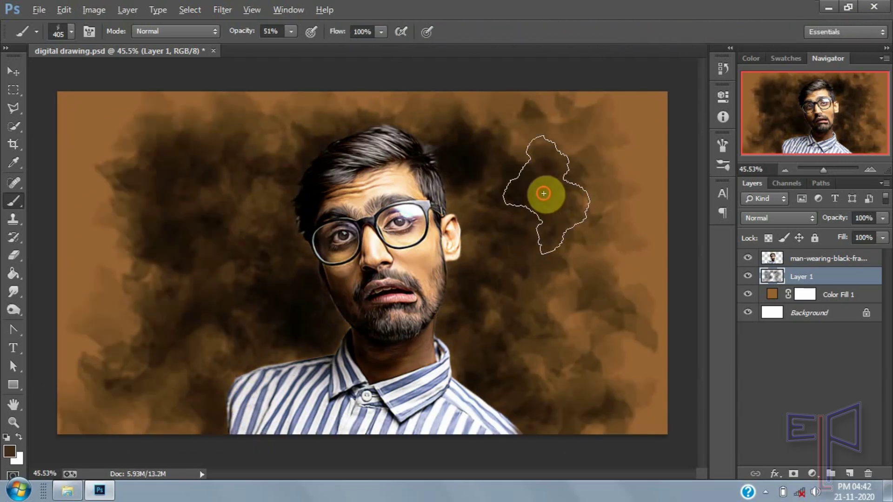
# Step: Blend the outer background patches on Layer 1 using brown tones sampled from the canvas
pyautogui.moveTo(578, 356)
pyautogui.mouseDown()
pyautogui.moveTo(456, 259)
pyautogui.moveTo(522, 412)
pyautogui.moveTo(522, 243)
pyautogui.moveTo(287, 205)
pyautogui.moveTo(267, 335)
pyautogui.moveTo(243, 167)
pyautogui.moveTo(143, 169)
pyautogui.moveTo(189, 299)
pyautogui.moveTo(289, 323)
pyautogui.moveTo(201, 341)
pyautogui.moveTo(144, 418)
pyautogui.mouseUp()
pyautogui.keyDown('alt'); pyautogui.click(171, 274); pyautogui.keyUp('alt')
pyautogui.keyDown('alt'); pyautogui.click(144, 419); pyautogui.keyUp('alt')
# Step: Restore black as the foreground color and darken the background close to the man's head and shoulders, reducing the brush to 216 px
pyautogui.click(7, 437)
pyautogui.moveTo(339, 288)
pyautogui.mouseDown()
pyautogui.moveTo(347, 306)
pyautogui.moveTo(307, 204)
pyautogui.moveTo(265, 384)
pyautogui.moveTo(232, 432)
pyautogui.moveTo(472, 413)
pyautogui.moveTo(421, 182)
pyautogui.moveTo(453, 324)
pyautogui.moveTo(269, 300)
pyautogui.moveTo(230, 276)
pyautogui.moveTo(345, 354)
pyautogui.mouseUp()
pyautogui.press('[')
pyautogui.press('[')
pyautogui.press('[')
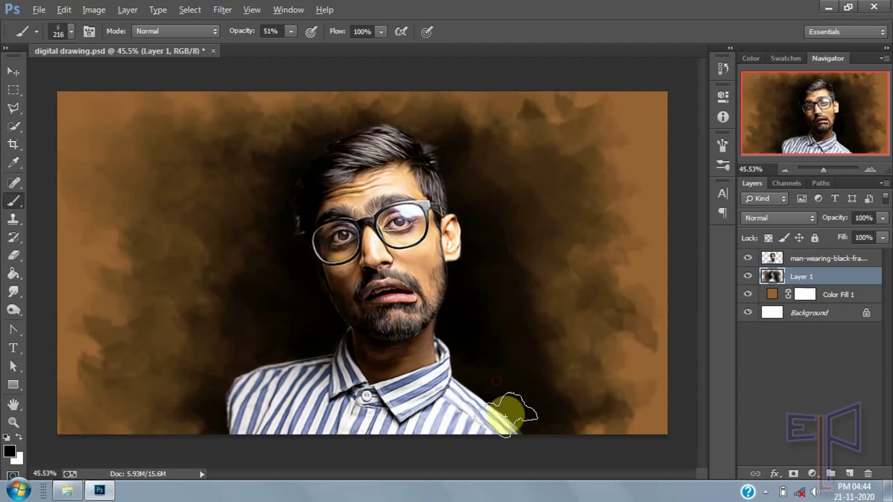
# Step: Create a new layer above Layer 1 and set the foreground color to cyan 66ffff
pyautogui.click(848, 475)
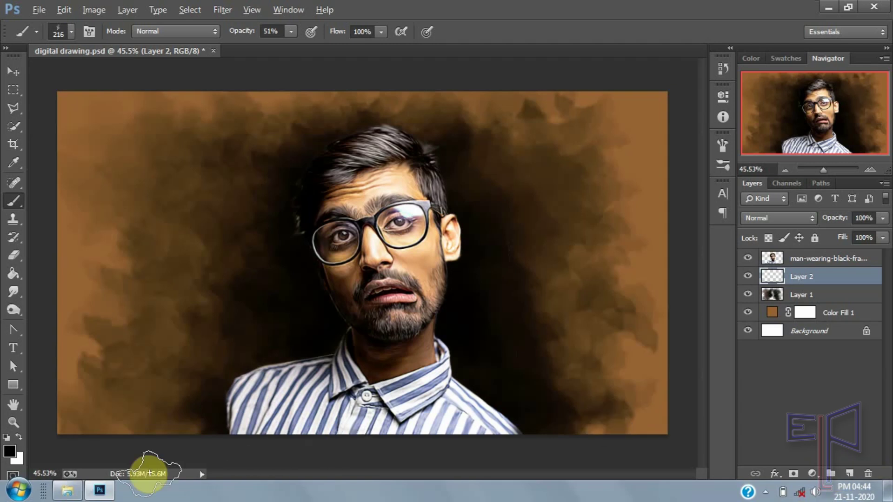
pyautogui.click(11, 453)
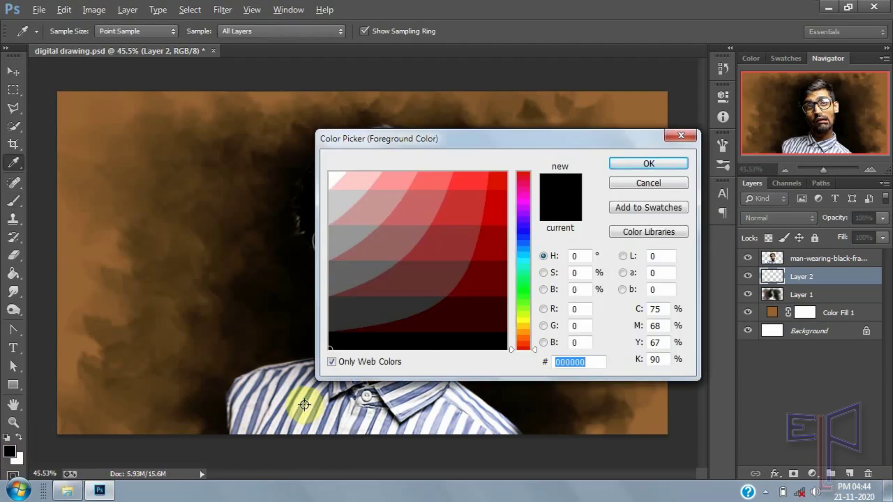
pyautogui.click(305, 404)
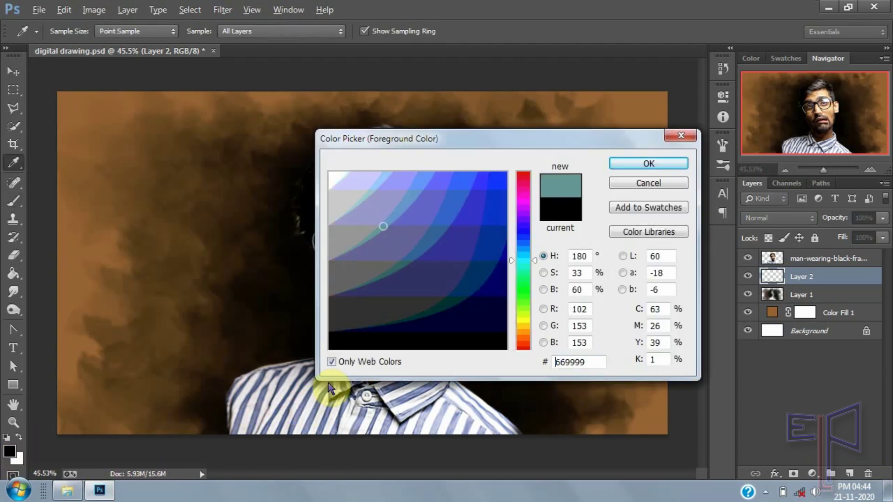
pyautogui.click(529, 262)
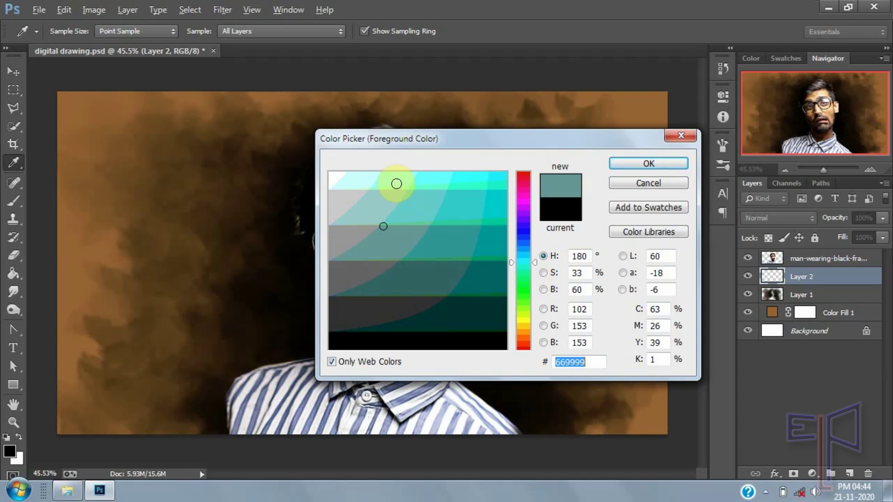
pyautogui.click(396, 187)
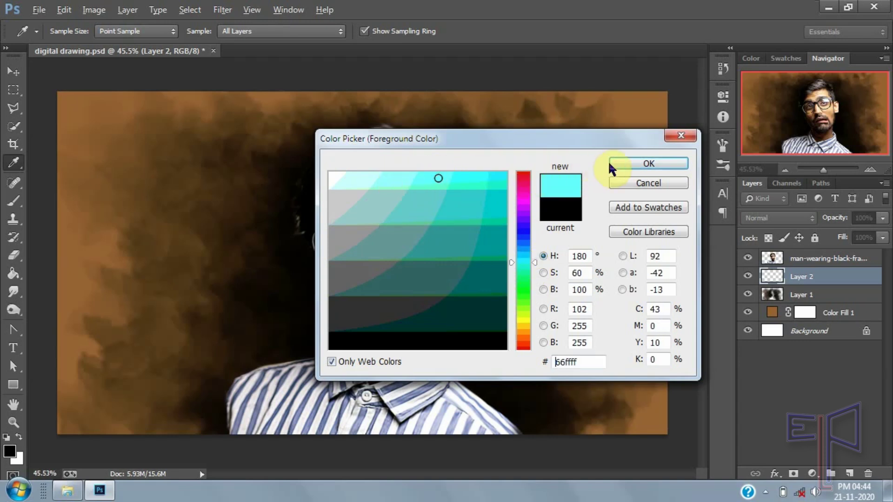
pyautogui.click(624, 164)
# Step: Paint layered cyan smoke patches on Layer 2 along the ear side of the man, from his hair down to the shoulder
pyautogui.click(450, 281)
pyautogui.click(452, 318)
pyautogui.click(454, 347)
pyautogui.press('.')
pyautogui.click(434, 168)
pyautogui.click(489, 274)
pyautogui.click(525, 205)
pyautogui.click(516, 351)
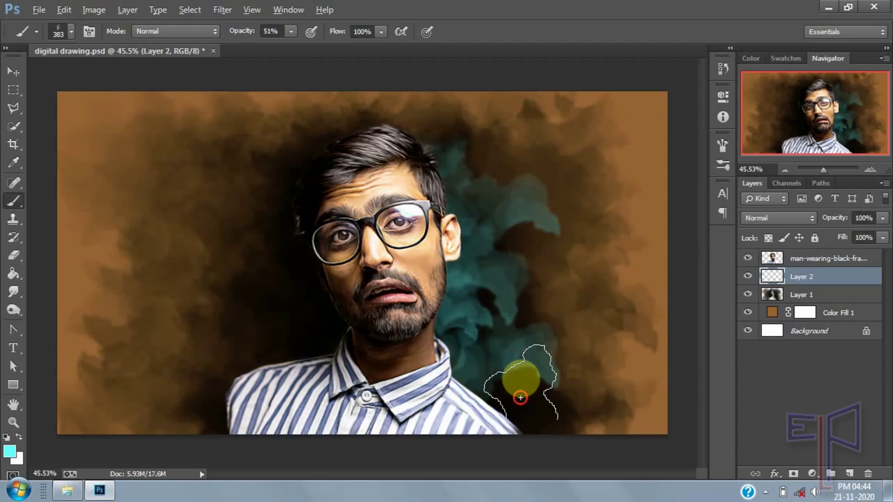
pyautogui.click(458, 321)
pyautogui.click(496, 233)
pyautogui.click(477, 186)
pyautogui.click(554, 325)
pyautogui.click(451, 317)
pyautogui.click(431, 175)
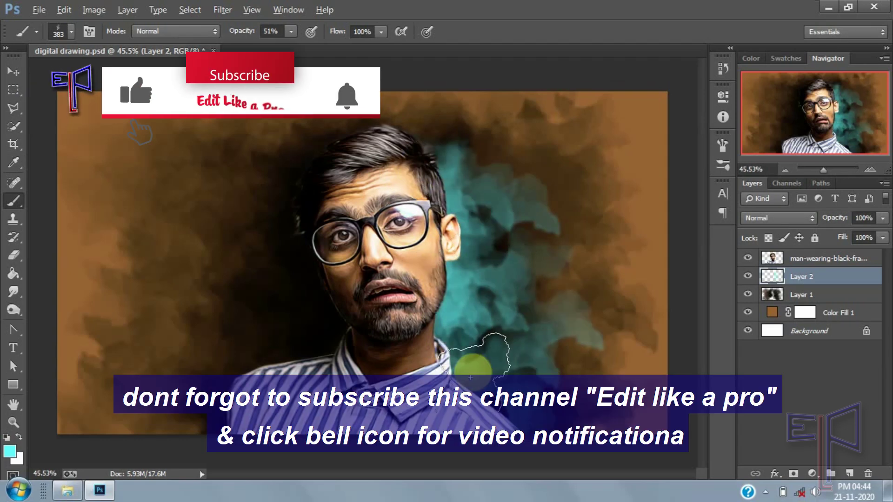
pyautogui.press('.')
pyautogui.click(442, 355)
pyautogui.click(452, 307)
pyautogui.click(401, 135)
pyautogui.moveTo(467, 168)
pyautogui.mouseDown()
pyautogui.moveTo(454, 127)
pyautogui.moveTo(488, 259)
pyautogui.moveTo(554, 303)
pyautogui.moveTo(545, 208)
pyautogui.mouseUp()
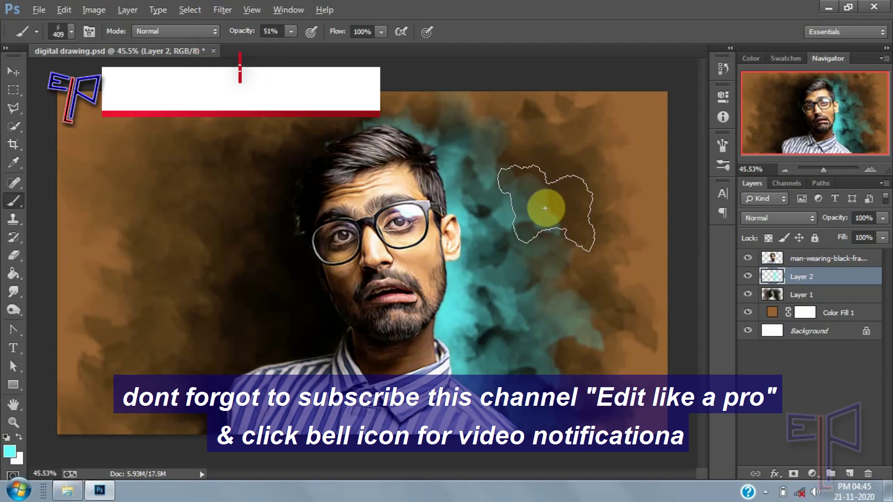
# Step: Soften the cyan patches into the brown background on Layer 2 by painting with tones sampled from the canvas
pyautogui.keyDown('alt'); pyautogui.click(519, 298); pyautogui.keyUp('alt')
pyautogui.click(511, 224)
pyautogui.moveTo(515, 255)
pyautogui.mouseDown()
pyautogui.moveTo(548, 379)
pyautogui.moveTo(538, 255)
pyautogui.moveTo(487, 176)
pyautogui.mouseUp()
pyautogui.keyDown('alt'); pyautogui.click(465, 327); pyautogui.keyUp('alt')
pyautogui.moveTo(489, 298)
pyautogui.mouseDown()
pyautogui.moveTo(492, 273)
pyautogui.moveTo(494, 315)
pyautogui.moveTo(554, 185)
pyautogui.moveTo(419, 100)
pyautogui.mouseUp()
pyautogui.keyDown('alt'); pyautogui.click(643, 242); pyautogui.keyUp('alt')
pyautogui.moveTo(643, 243)
pyautogui.mouseDown()
pyautogui.moveTo(552, 135)
pyautogui.moveTo(594, 343)
pyautogui.moveTo(465, 144)
pyautogui.moveTo(481, 339)
pyautogui.moveTo(466, 295)
pyautogui.mouseUp()
pyautogui.keyDown('alt'); pyautogui.click(467, 278); pyautogui.keyUp('alt')
# Step: Pick a lighter cyan and brush a bright glow on Layer 2 along the man's ear, neck and shoulder with a 282 px brush
pyautogui.click(10, 451)
pyautogui.click(399, 179)
pyautogui.click(614, 162)
pyautogui.keyDown('alt'); pyautogui.rightClick(457, 312); pyautogui.keyUp('alt')
pyautogui.moveTo(419, 293)
pyautogui.mouseDown()
pyautogui.moveTo(448, 225)
pyautogui.moveTo(413, 155)
pyautogui.mouseUp()
pyautogui.click(465, 397)
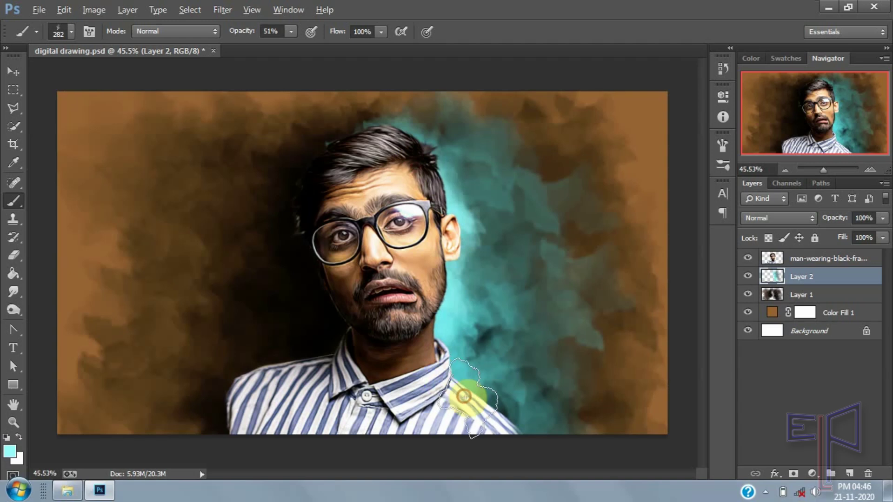
pyautogui.click(507, 411)
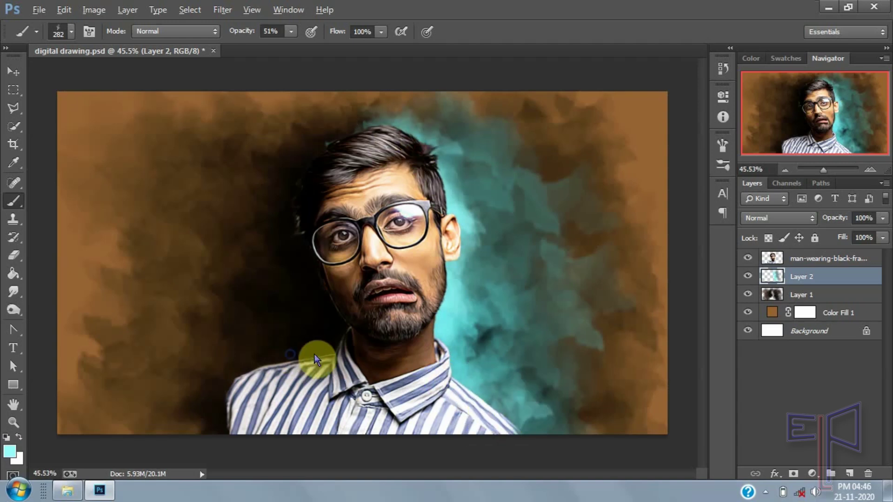
# Step: Sample a dark teal from the painted smoke and add muted teal patches on the opposite side of the man with a 449 px brush
pyautogui.click(11, 450)
pyautogui.moveTo(632, 148); pyautogui.dragTo(614, 259)
pyautogui.click(483, 178)
pyautogui.click(632, 270)
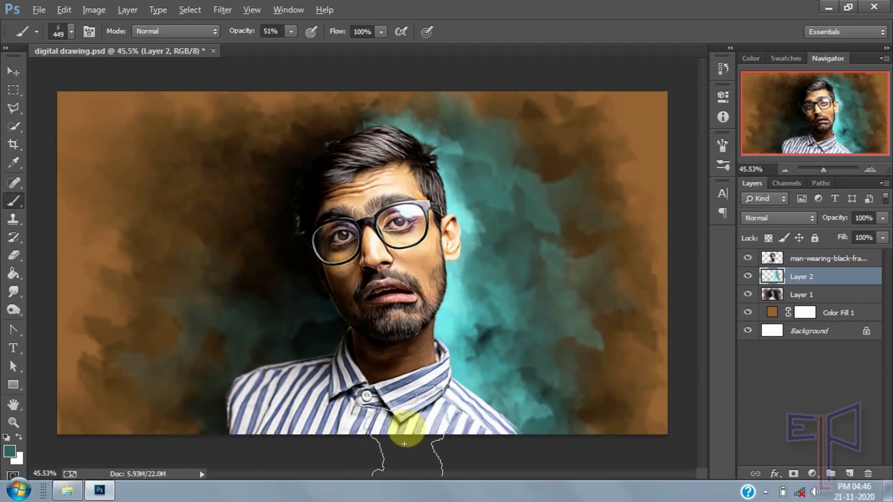
# Step: Add a layer mask to the man's layer and brush away the lower corner of the shirt with a 277 px black brush
pyautogui.click(772, 257)
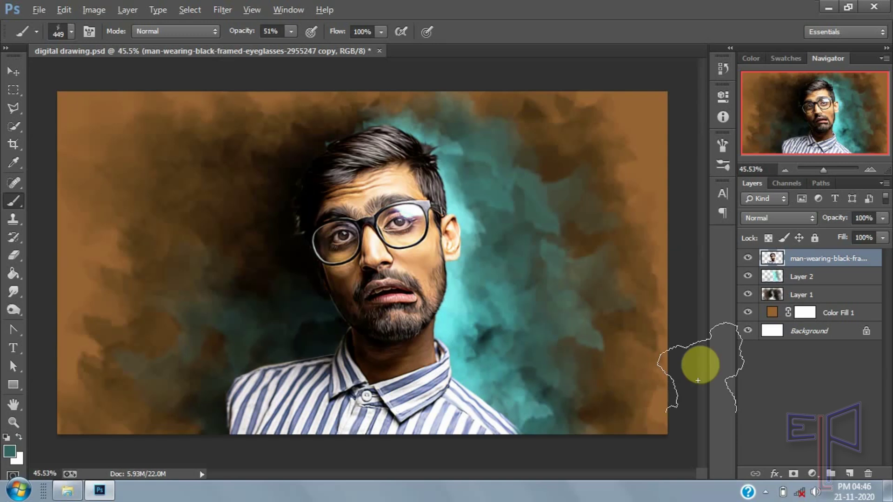
pyautogui.click(795, 476)
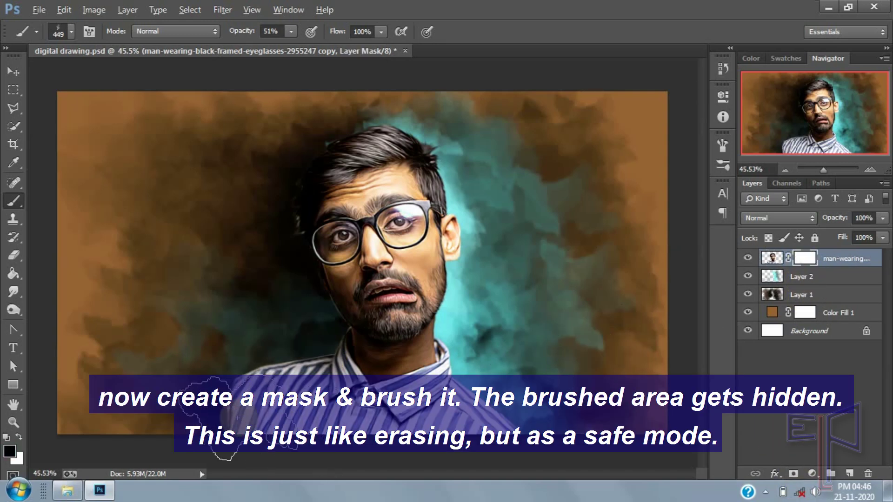
pyautogui.moveTo(215, 418); pyautogui.dragTo(200, 418)
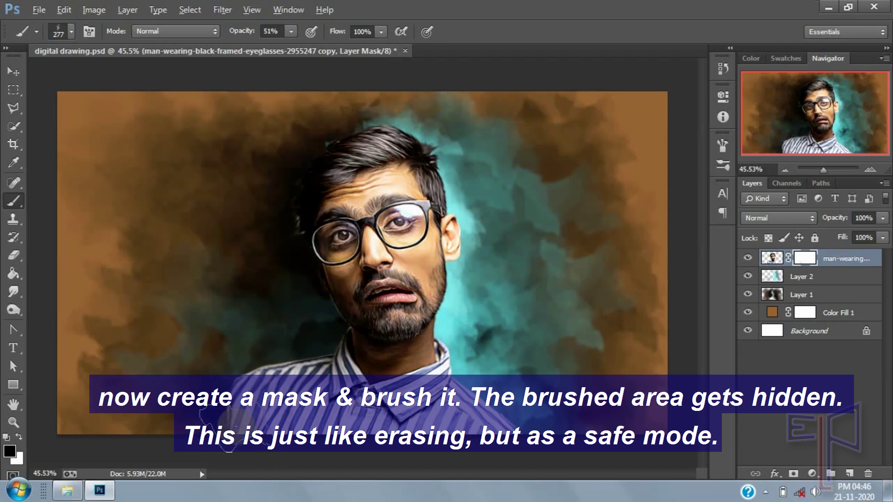
pyautogui.moveTo(246, 396)
pyautogui.mouseDown()
pyautogui.moveTo(268, 376)
pyautogui.moveTo(303, 430)
pyautogui.mouseUp()
pyautogui.moveTo(212, 379)
pyautogui.mouseDown()
pyautogui.moveTo(398, 451)
pyautogui.moveTo(250, 389)
pyautogui.moveTo(286, 452)
pyautogui.moveTo(346, 459)
pyautogui.moveTo(234, 451)
pyautogui.moveTo(275, 435)
pyautogui.mouseUp()
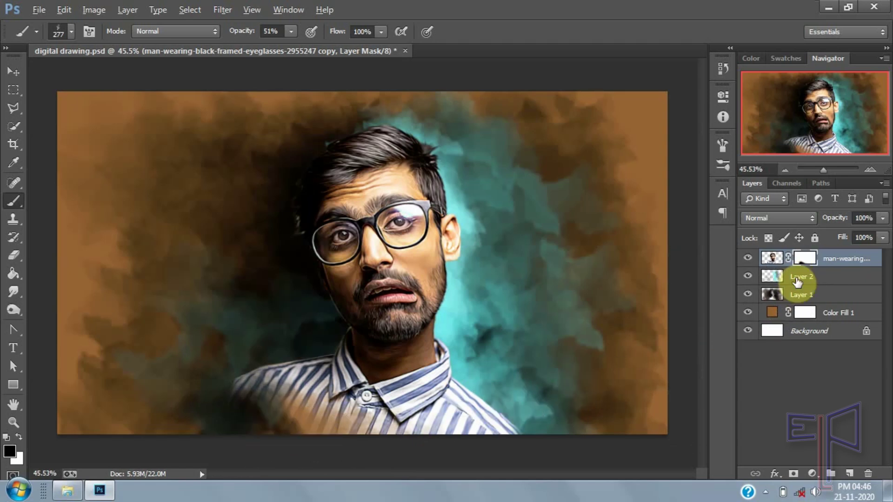
# Step: Paint dark teal behind the faded shirt corner on Layer 2 and apply the layer mask of the man's layer
pyautogui.click(796, 279)
pyautogui.moveTo(275, 420)
pyautogui.mouseDown()
pyautogui.moveTo(341, 439)
pyautogui.moveTo(353, 430)
pyautogui.moveTo(296, 392)
pyautogui.moveTo(349, 429)
pyautogui.moveTo(259, 421)
pyautogui.moveTo(223, 372)
pyautogui.moveTo(289, 398)
pyautogui.moveTo(287, 419)
pyautogui.mouseUp()
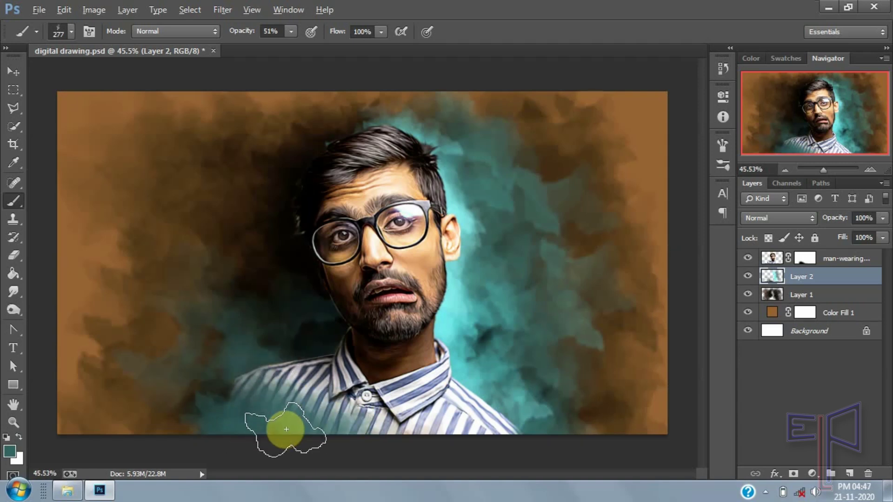
pyautogui.click(804, 260)
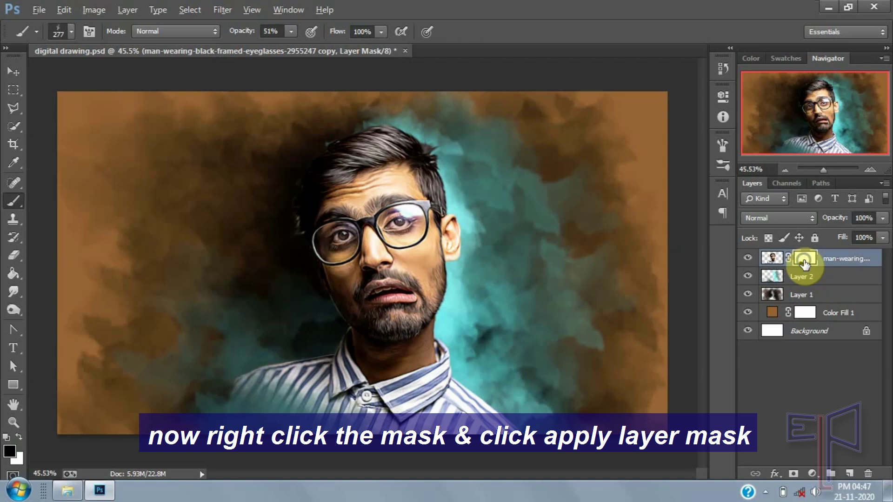
pyautogui.rightClick(804, 261)
pyautogui.click(796, 308)
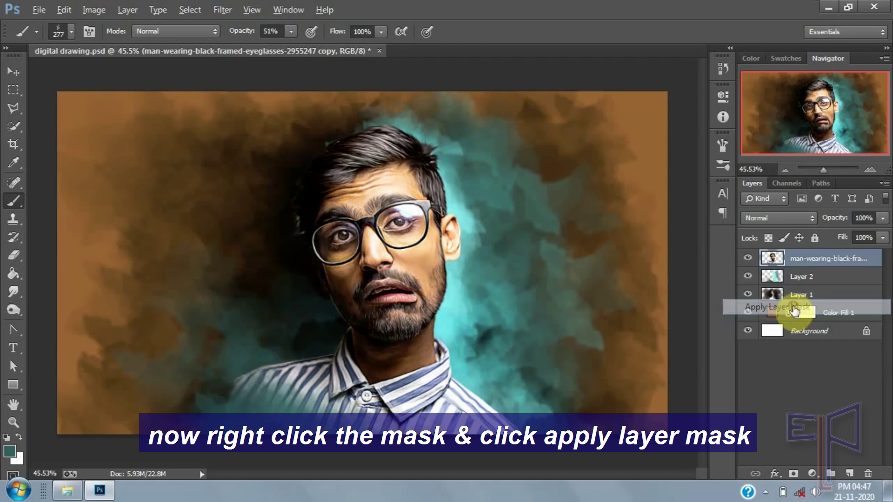
# Step: Add a Hue/Saturation adjustment clipped to the man's layer and set its hue to -48
pyautogui.click(811, 473)
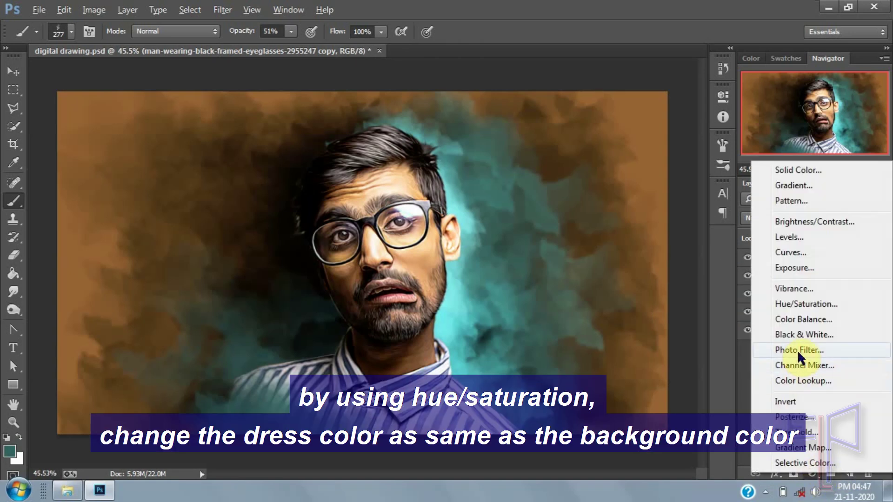
pyautogui.click(803, 306)
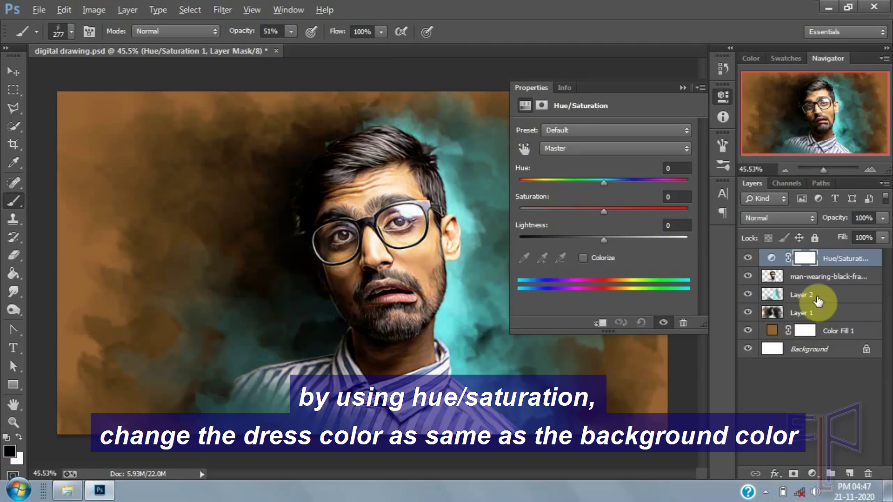
pyautogui.rightClick(839, 268)
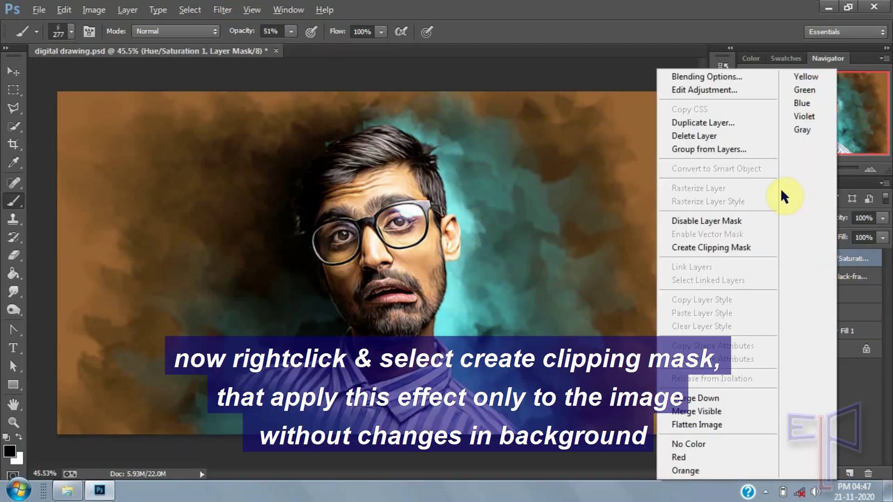
pyautogui.click(739, 248)
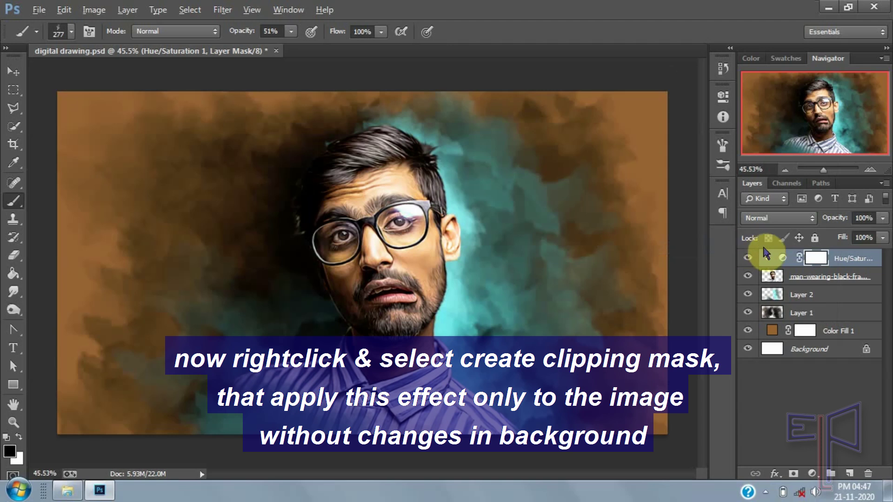
pyautogui.doubleClick(786, 259)
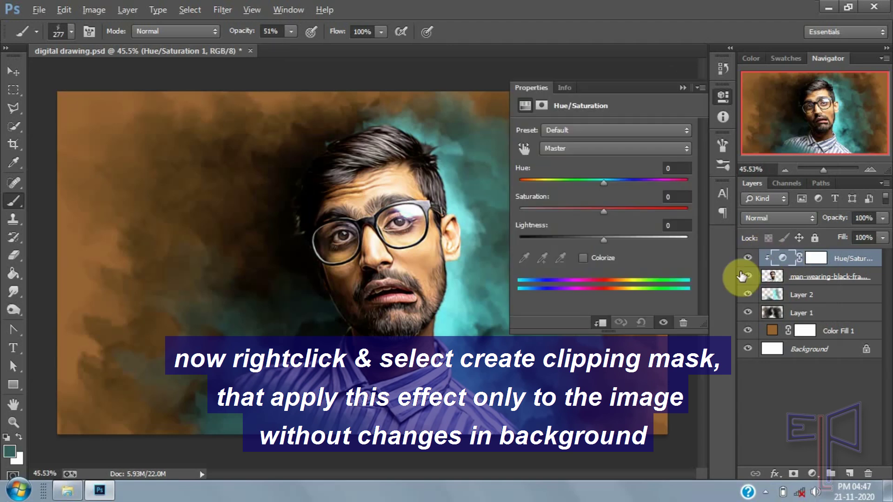
pyautogui.moveTo(603, 181); pyautogui.dragTo(568, 187)
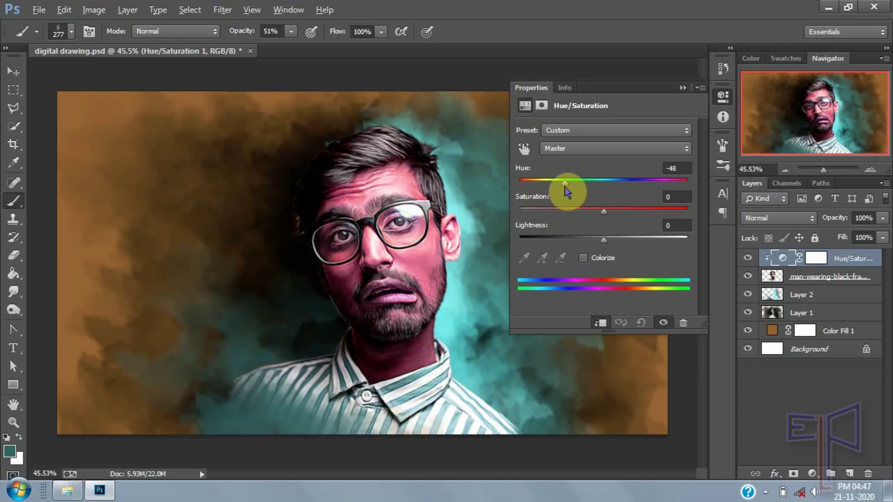
# Step: Fill the Hue/Saturation layer's mask with black using the Paint Bucket
pyautogui.click(811, 258)
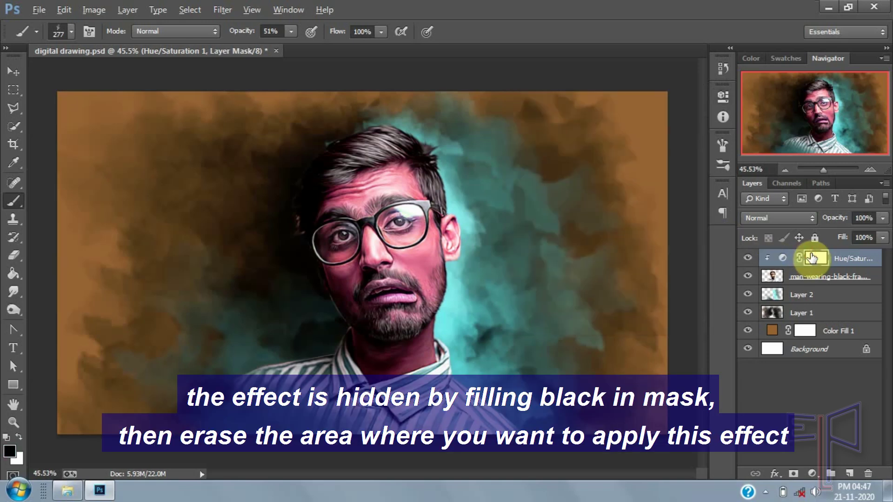
pyautogui.moveTo(10, 271); pyautogui.dragTo(59, 273)
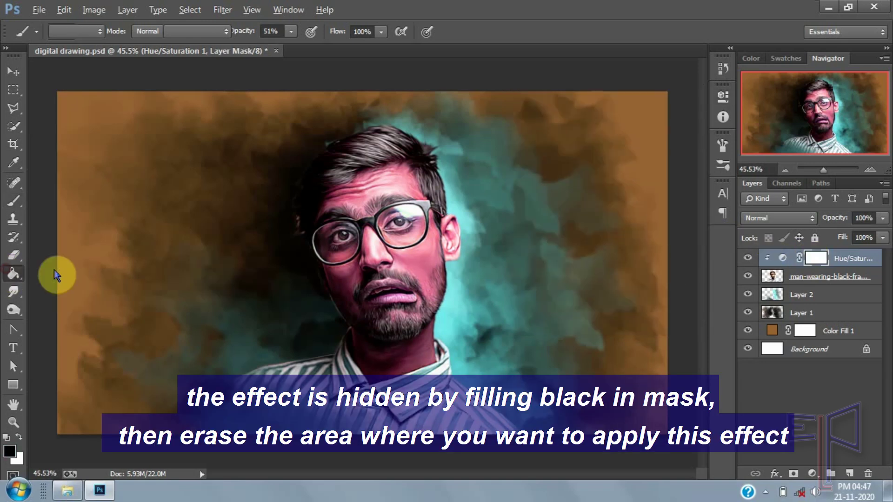
pyautogui.click(287, 273)
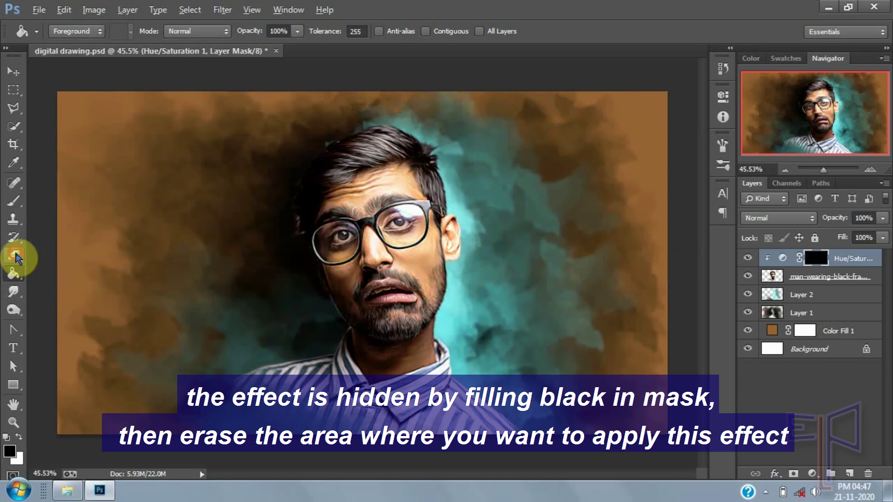
# Step: Switch to the Eraser and replace its current brushes with the default brush set
pyautogui.click(16, 255)
pyautogui.rightClick(287, 284)
pyautogui.click(462, 104)
pyautogui.click(494, 226)
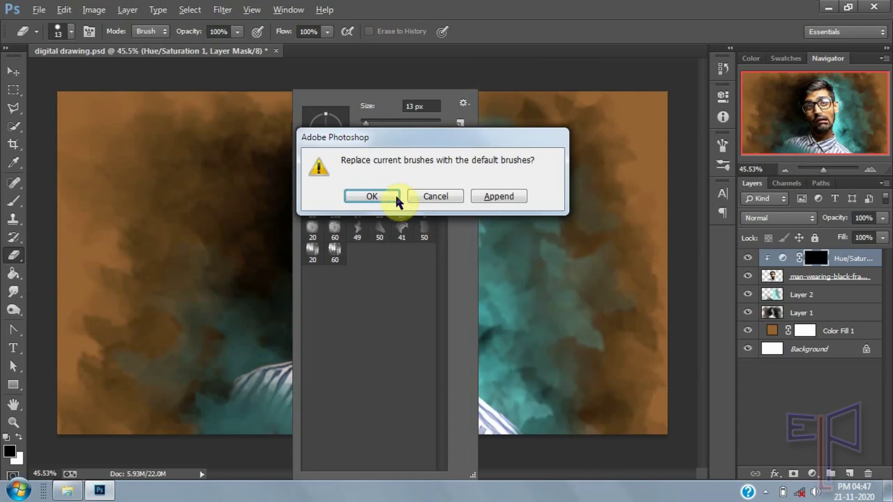
pyautogui.click(397, 200)
# Step: Erase the black mask over the shirt, collar and shoulders with a roughly 113 px eraser, reducing it to 103 px near the edges
pyautogui.moveTo(259, 409); pyautogui.dragTo(296, 412)
pyautogui.scroll(1, 318, 418)
pyautogui.scroll(5, 318, 418)
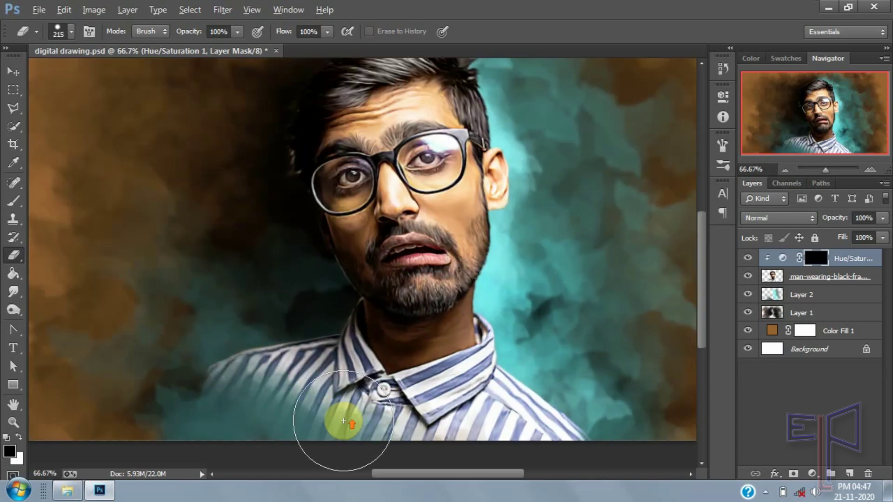
pyautogui.click(347, 408)
pyautogui.moveTo(310, 395); pyautogui.dragTo(299, 388)
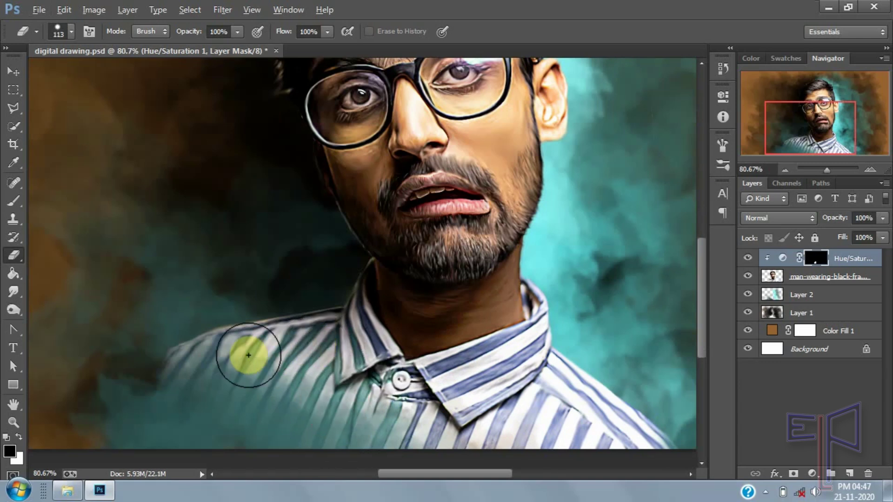
pyautogui.moveTo(189, 367)
pyautogui.mouseDown()
pyautogui.moveTo(379, 375)
pyautogui.moveTo(512, 365)
pyautogui.moveTo(560, 299)
pyautogui.mouseUp()
pyautogui.press('[')
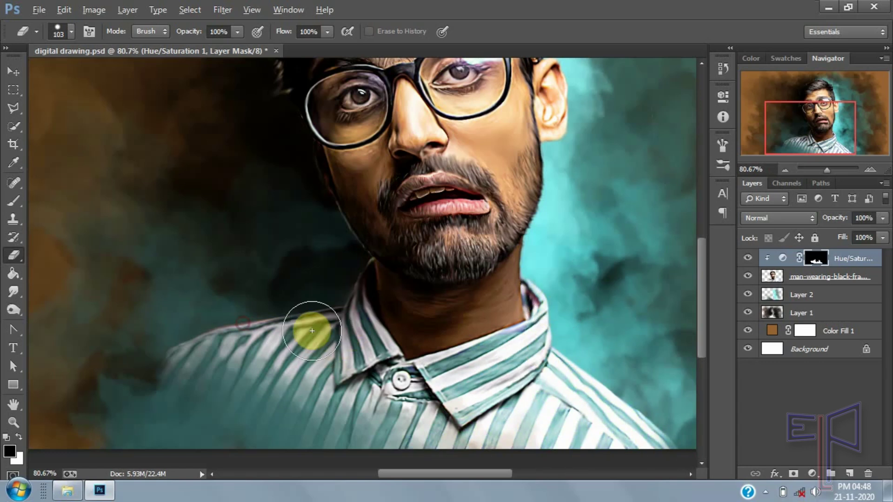
pyautogui.scroll(-6, 554, 295)
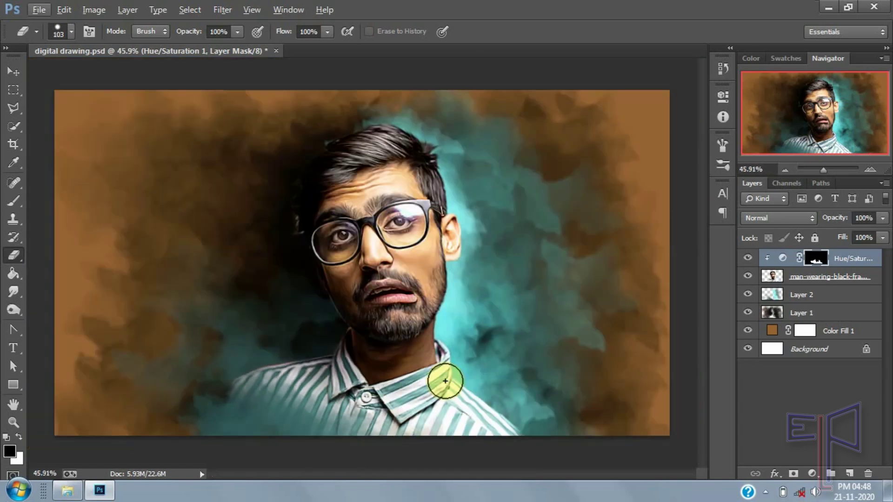
# Step: Smudge the faded shirt shoulder on the man's layer with a soft 83 px brush, lowering strength to 28% and size to 44 px
pyautogui.click(769, 277)
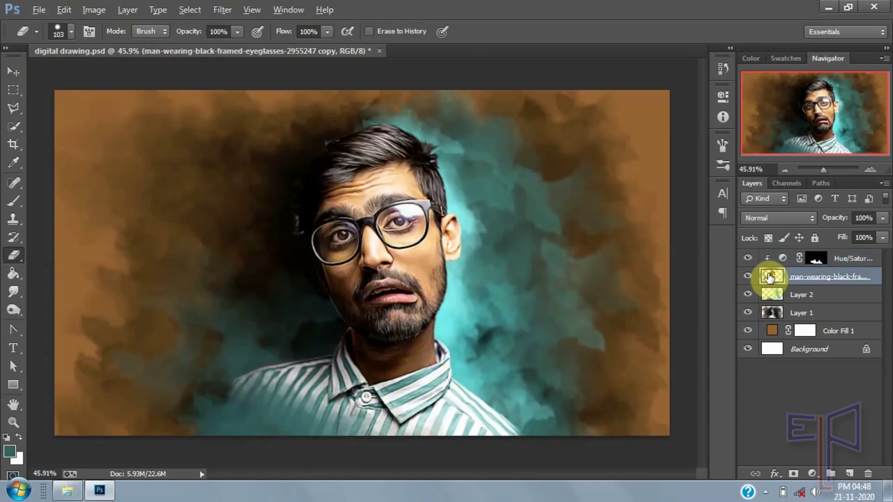
pyautogui.click(14, 292)
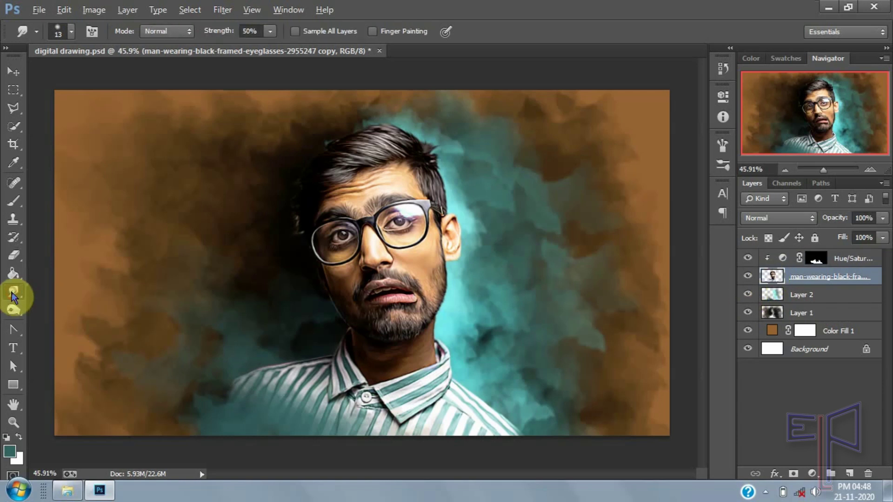
pyautogui.click(226, 383)
pyautogui.moveTo(242, 386)
pyautogui.mouseDown()
pyautogui.moveTo(282, 414)
pyautogui.moveTo(285, 390)
pyautogui.moveTo(266, 416)
pyautogui.moveTo(248, 419)
pyautogui.moveTo(269, 403)
pyautogui.moveTo(283, 412)
pyautogui.moveTo(271, 390)
pyautogui.moveTo(206, 393)
pyautogui.moveTo(236, 388)
pyautogui.mouseUp()
pyautogui.moveTo(214, 40); pyautogui.dragTo(211, 35)
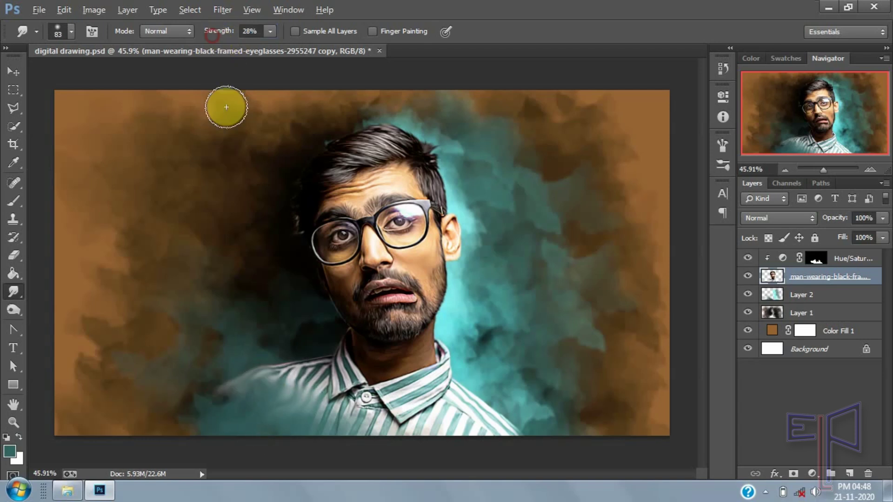
pyautogui.moveTo(289, 382)
pyautogui.mouseDown()
pyautogui.moveTo(312, 414)
pyautogui.moveTo(297, 395)
pyautogui.mouseUp()
pyautogui.keyDown('alt'); pyautogui.rightClick(307, 406); pyautogui.keyUp('alt')
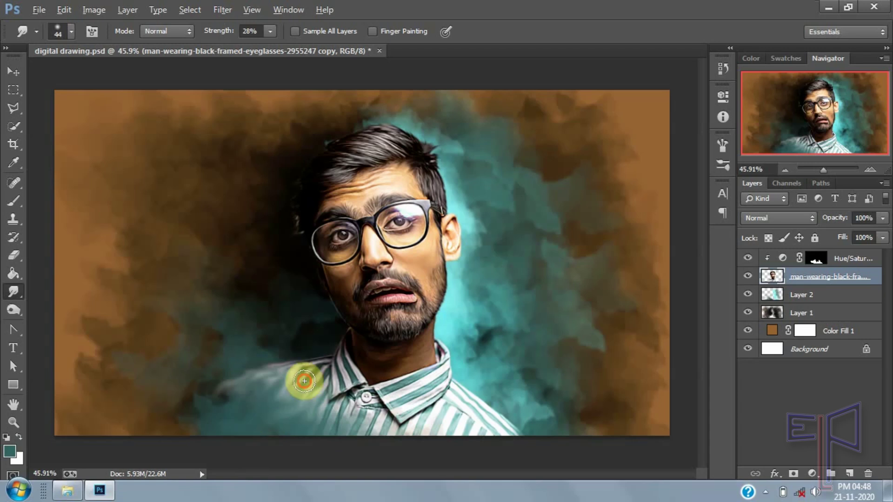
# Step: Choose the textured 14 px brush tip, enlarge it to 84 px and smudge the shirt shoulder toward the smoke
pyautogui.rightClick(268, 393)
pyautogui.click(382, 324)
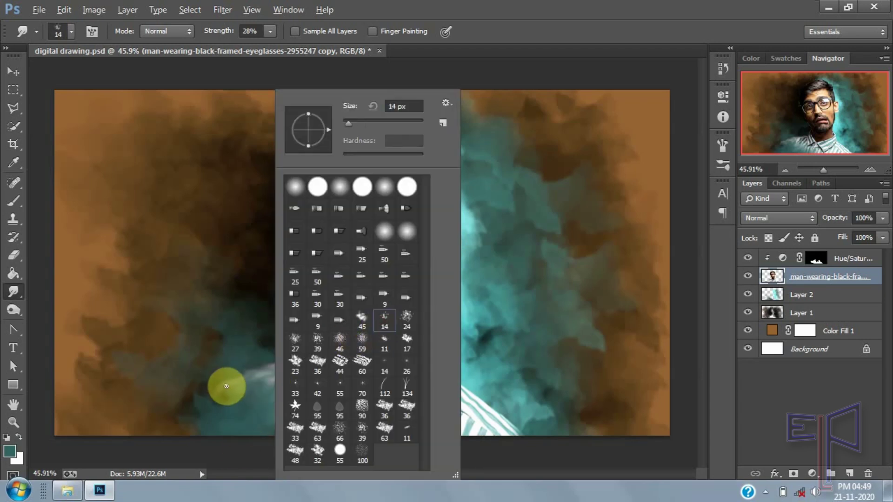
pyautogui.click(228, 390)
pyautogui.moveTo(228, 390); pyautogui.dragTo(240, 390)
pyautogui.click(281, 396)
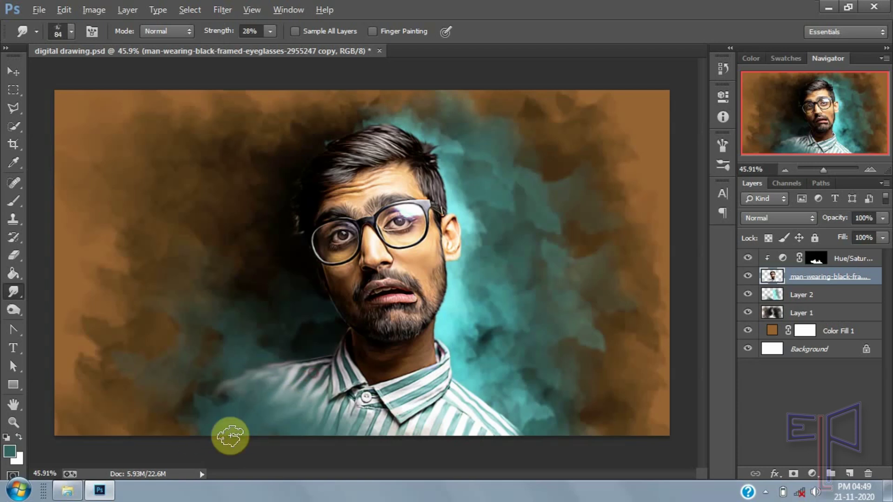
pyautogui.moveTo(295, 371)
pyautogui.mouseDown()
pyautogui.moveTo(246, 402)
pyautogui.moveTo(282, 383)
pyautogui.moveTo(276, 418)
pyautogui.moveTo(177, 369)
pyautogui.moveTo(318, 438)
pyautogui.moveTo(255, 459)
pyautogui.moveTo(242, 387)
pyautogui.mouseUp()
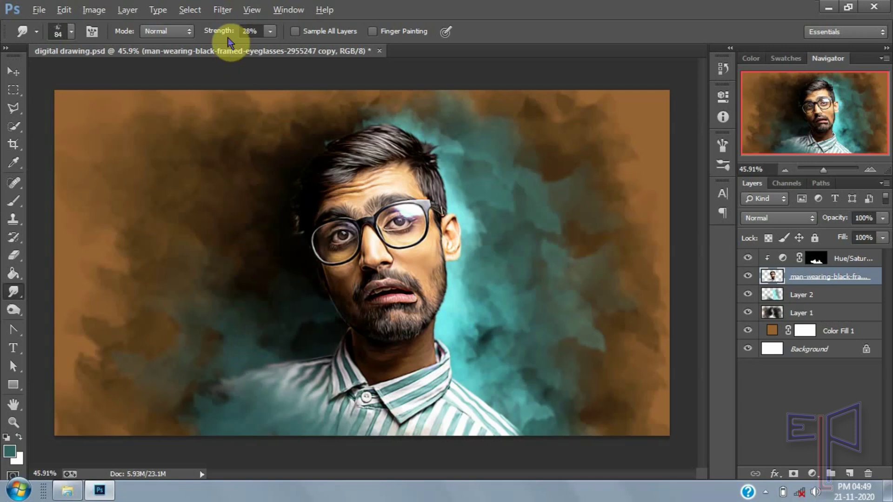
# Step: Raise the Smudge strength to 60% and pull the faded shirt shoulder and stripes outward into the smoke
pyautogui.moveTo(243, 36); pyautogui.dragTo(246, 35)
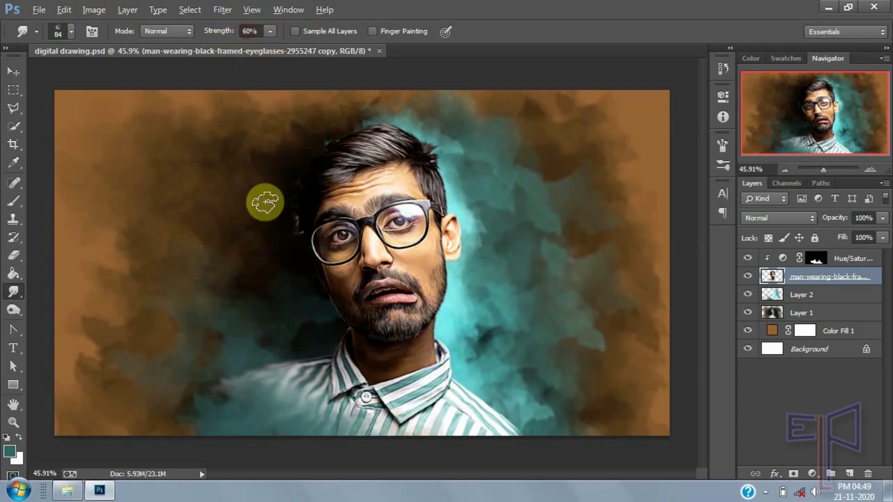
pyautogui.moveTo(286, 389); pyautogui.dragTo(213, 437)
pyautogui.moveTo(301, 411); pyautogui.dragTo(242, 439)
pyautogui.moveTo(315, 403)
pyautogui.mouseDown()
pyautogui.moveTo(278, 394)
pyautogui.moveTo(182, 414)
pyautogui.mouseUp()
pyautogui.moveTo(280, 378)
pyautogui.mouseDown()
pyautogui.moveTo(204, 355)
pyautogui.moveTo(231, 365)
pyautogui.moveTo(225, 391)
pyautogui.moveTo(259, 423)
pyautogui.mouseUp()
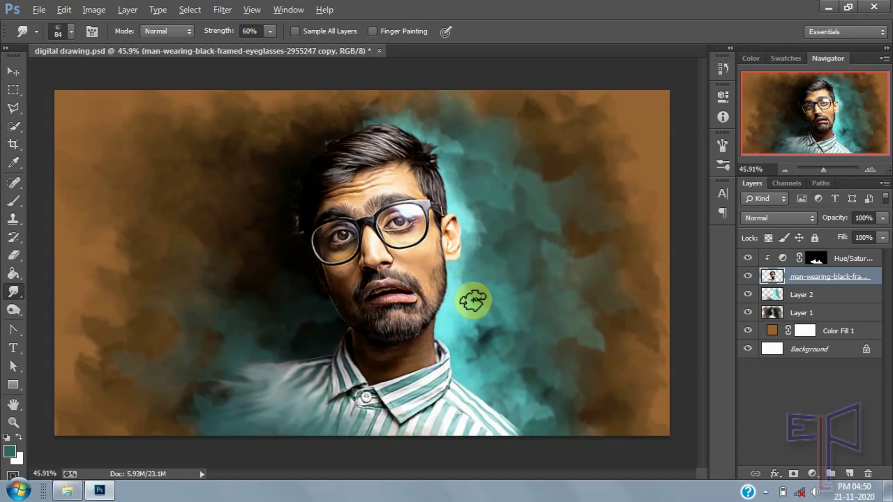
# Step: Create a new Overlay layer above the Hue/Saturation adjustment and set up the Brush tool with red cc0033
pyautogui.click(836, 263)
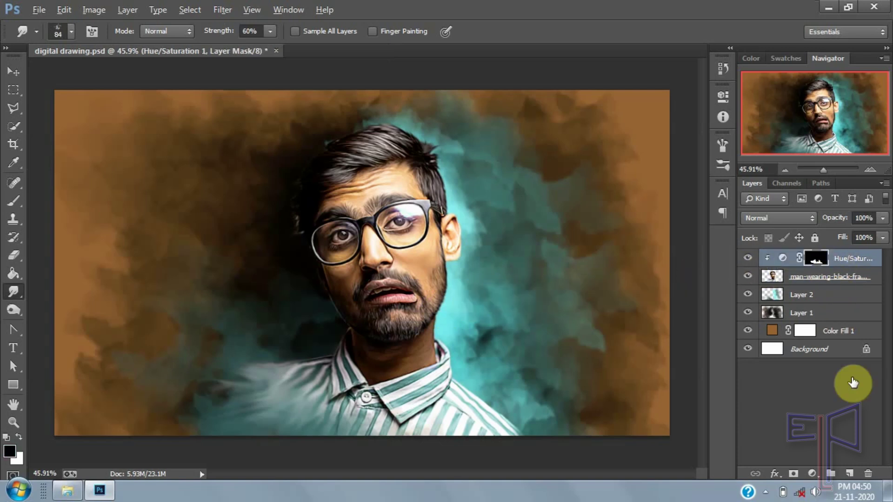
pyautogui.click(849, 473)
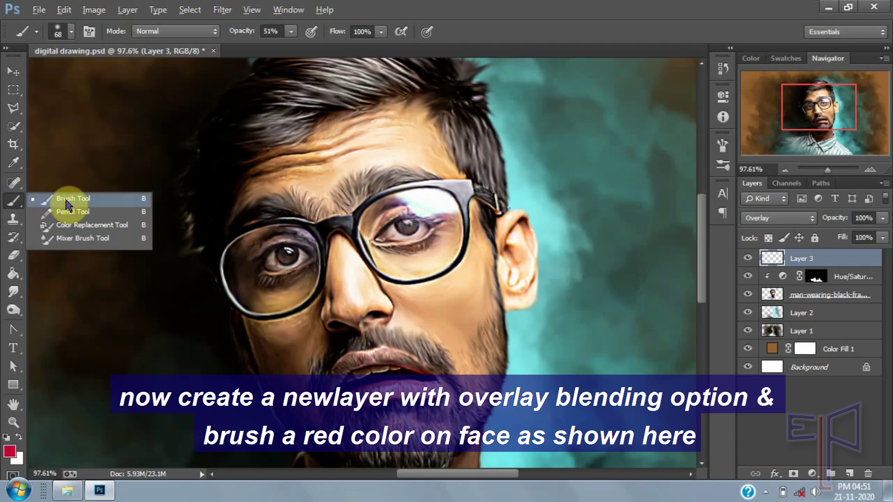
pyautogui.click(67, 199)
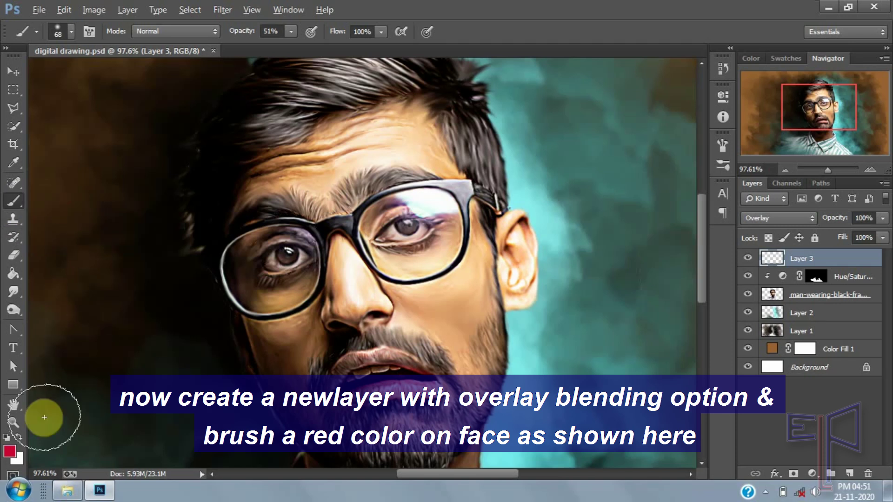
pyautogui.click(14, 450)
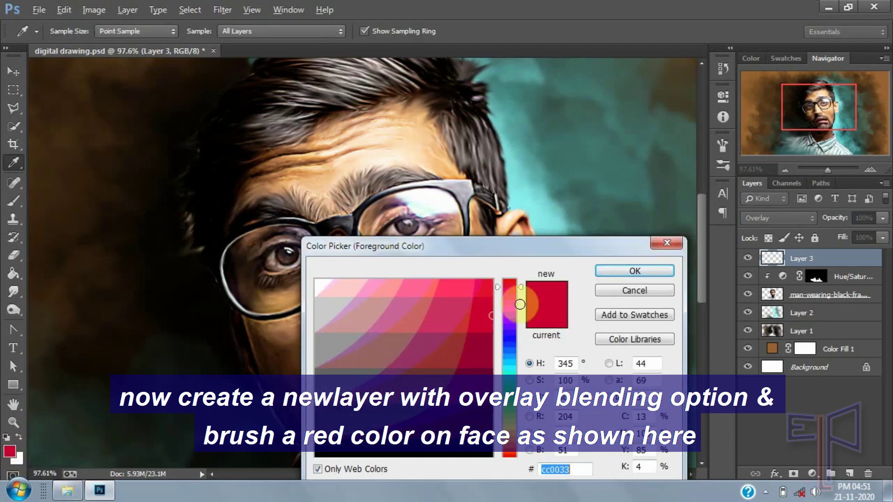
pyautogui.click(618, 270)
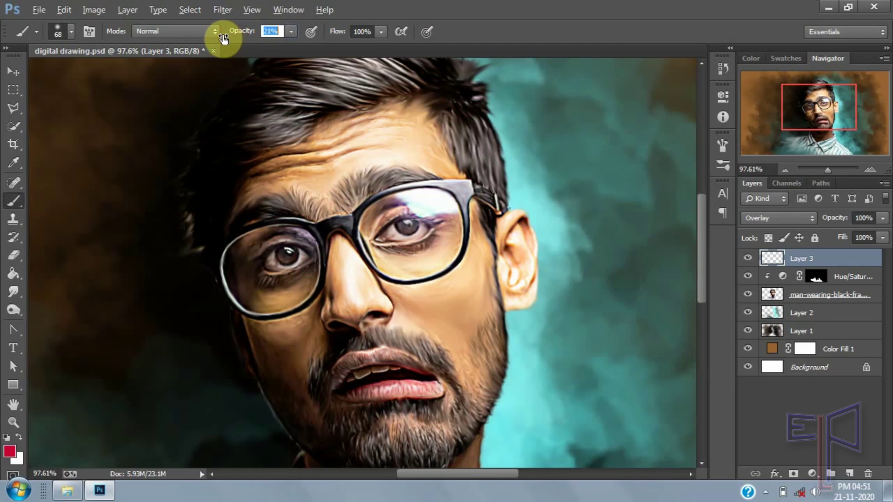
# Step: Set the brush opacity to 21% and tint the brighter cheek, side of the nose and eye area red, reducing the brush to 17 px
pyautogui.moveTo(223, 39); pyautogui.dragTo(224, 35)
pyautogui.click(452, 294)
pyautogui.moveTo(474, 268)
pyautogui.mouseDown()
pyautogui.moveTo(477, 216)
pyautogui.moveTo(489, 264)
pyautogui.moveTo(485, 277)
pyautogui.moveTo(471, 238)
pyautogui.moveTo(481, 299)
pyautogui.moveTo(494, 362)
pyautogui.moveTo(507, 370)
pyautogui.moveTo(463, 363)
pyautogui.mouseUp()
pyautogui.moveTo(414, 301)
pyautogui.keyDown('alt'); pyautogui.mouseDown()
pyautogui.moveTo(397, 301)
pyautogui.moveTo(393, 320)
pyautogui.mouseUp(); pyautogui.keyUp('alt')
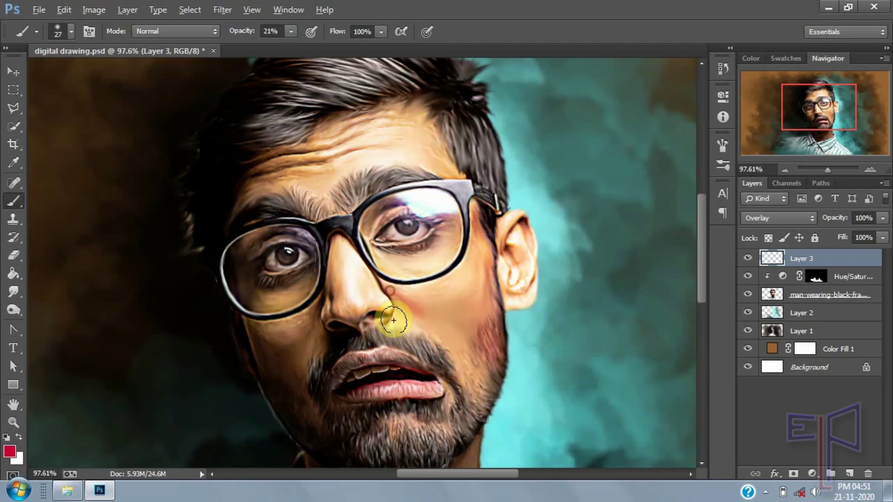
pyautogui.keyDown('alt'); pyautogui.rightClick(403, 219); pyautogui.keyUp('alt')
pyautogui.moveTo(392, 223)
pyautogui.mouseDown()
pyautogui.moveTo(369, 228)
pyautogui.moveTo(405, 267)
pyautogui.moveTo(373, 243)
pyautogui.mouseUp()
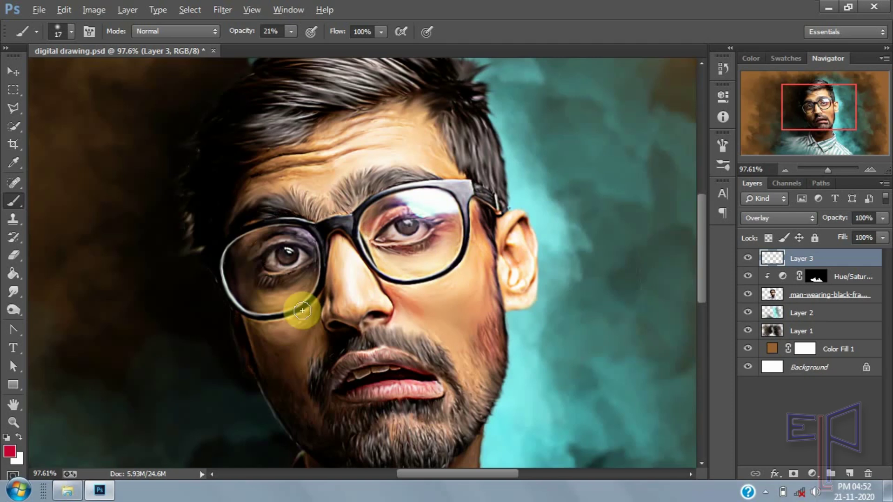
# Step: Brush red over the shadowed cheek, the lips and the ear with a 25 px brush
pyautogui.scroll(2, 339, 309)
pyautogui.keyDown('alt'); pyautogui.rightClick(369, 308); pyautogui.keyUp('alt')
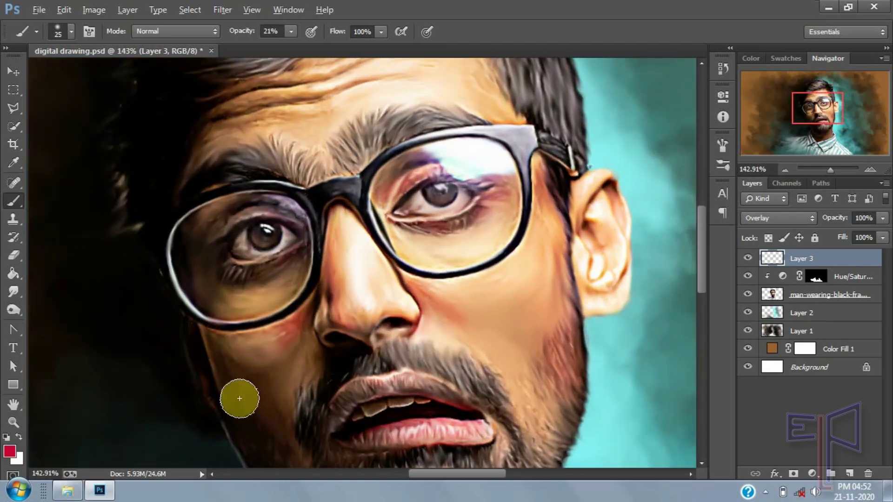
pyautogui.scroll(-2, 339, 313)
pyautogui.scroll(-1, 425, 384)
pyautogui.scroll(1, 425, 393)
pyautogui.keyDown('alt'); pyautogui.rightClick(425, 398); pyautogui.keyUp('alt')
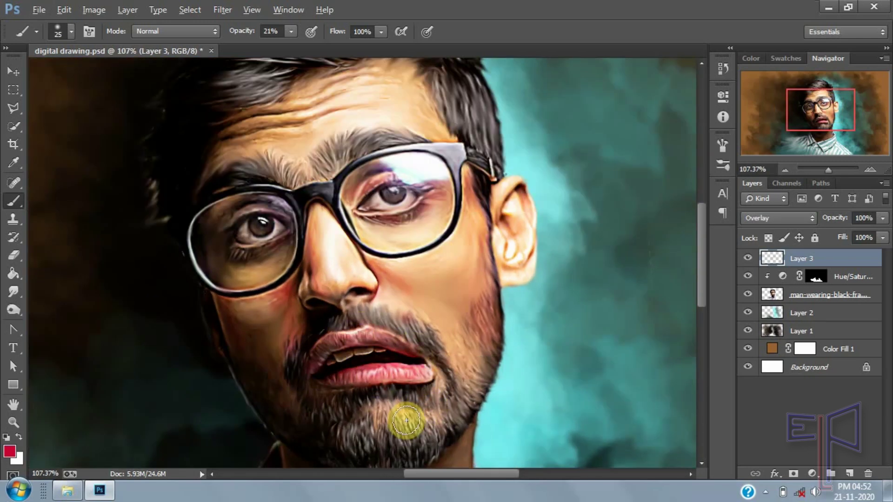
pyautogui.moveTo(521, 268); pyautogui.dragTo(517, 281)
# Step: Enlarge the brush to 71 px and tint the forehead, temple and neck red
pyautogui.scroll(-1, 516, 286)
pyautogui.keyDown('alt'); pyautogui.rightClick(430, 149); pyautogui.keyUp('alt')
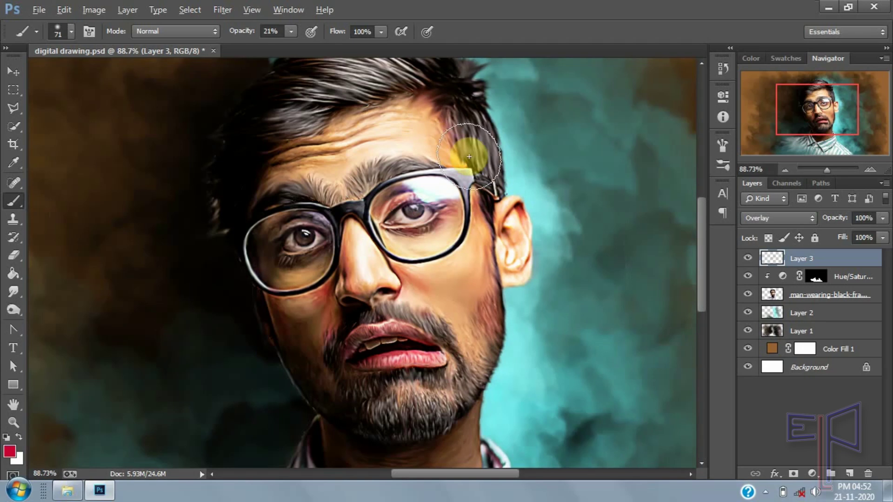
pyautogui.scroll(-3, 362, 279)
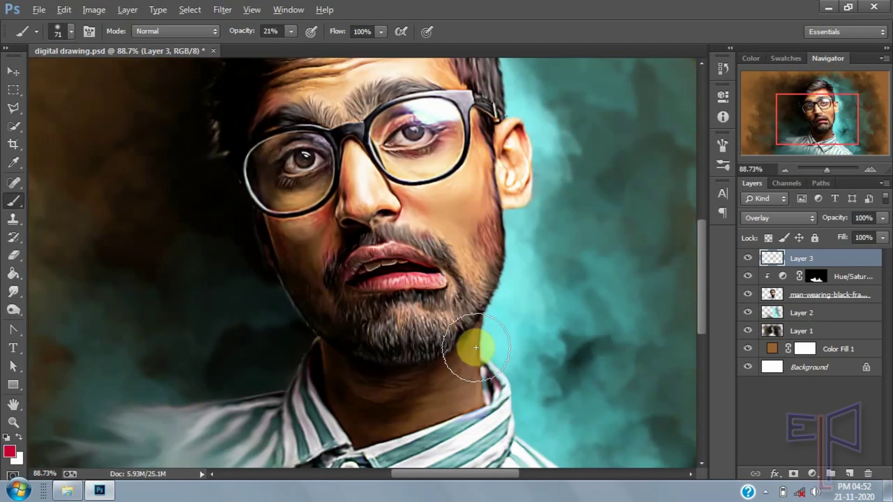
pyautogui.click(421, 328)
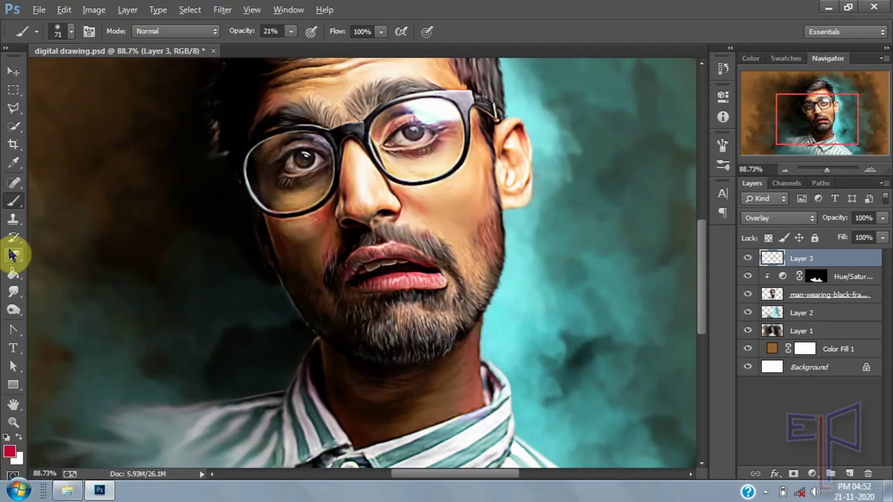
# Step: Erase stray red around the face on Layer 3 with a soft eraser of about 29 px
pyautogui.click(13, 255)
pyautogui.keyDown('alt'); pyautogui.rightClick(298, 404); pyautogui.keyUp('alt')
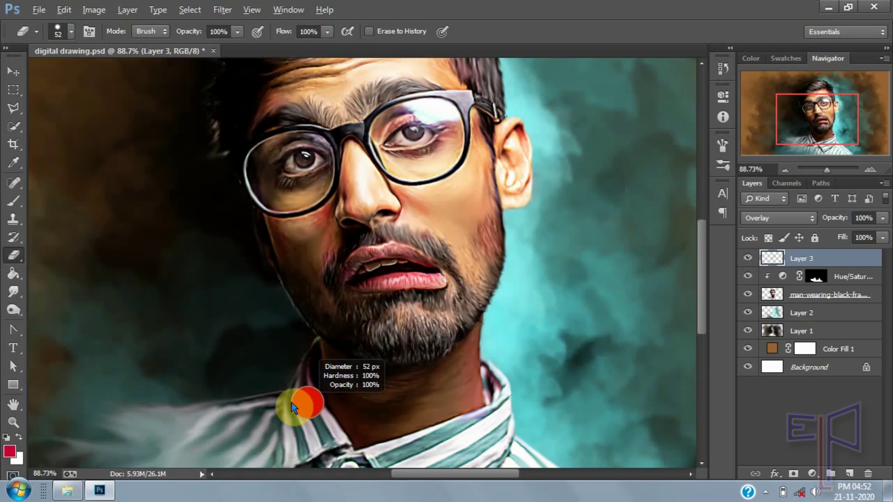
pyautogui.rightClick(291, 403)
pyautogui.click(254, 348)
pyautogui.keyDown('alt'); pyautogui.rightClick(255, 349); pyautogui.keyUp('alt')
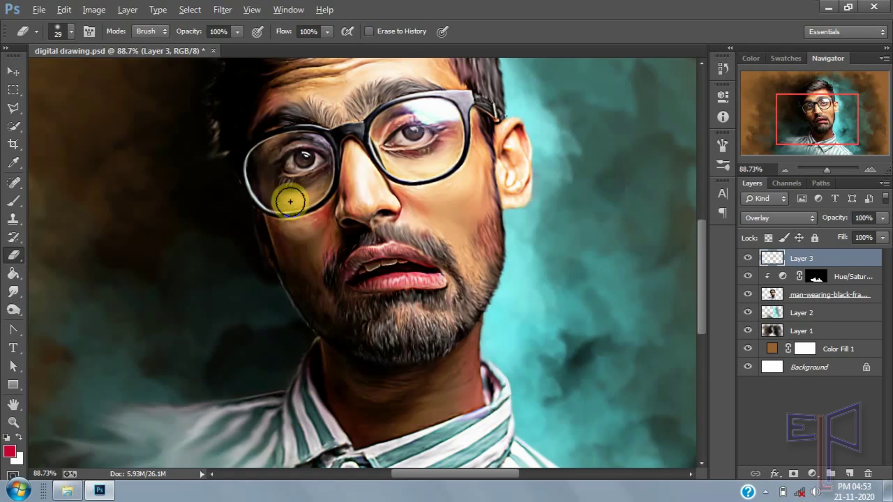
pyautogui.scroll(3, 491, 393)
pyautogui.keyDown('alt'); pyautogui.rightClick(414, 366); pyautogui.keyUp('alt')
pyautogui.moveTo(394, 366); pyautogui.dragTo(424, 370)
# Step: Lower the eraser opacity to 21% and soften the red tint on the cheeks and forehead with a 45 px eraser
pyautogui.keyDown('alt'); pyautogui.rightClick(456, 315); pyautogui.keyUp('alt')
pyautogui.moveTo(188, 31); pyautogui.dragTo(137, 31)
pyautogui.press('[')
pyautogui.press('[')
pyautogui.press('[')
pyautogui.press('[')
pyautogui.moveTo(472, 331); pyautogui.dragTo(431, 297)
pyautogui.moveTo(309, 314)
pyautogui.mouseDown()
pyautogui.moveTo(309, 329)
pyautogui.moveTo(317, 310)
pyautogui.mouseUp()
pyautogui.moveTo(421, 141)
pyautogui.mouseDown()
pyautogui.moveTo(433, 121)
pyautogui.moveTo(482, 141)
pyautogui.mouseUp()
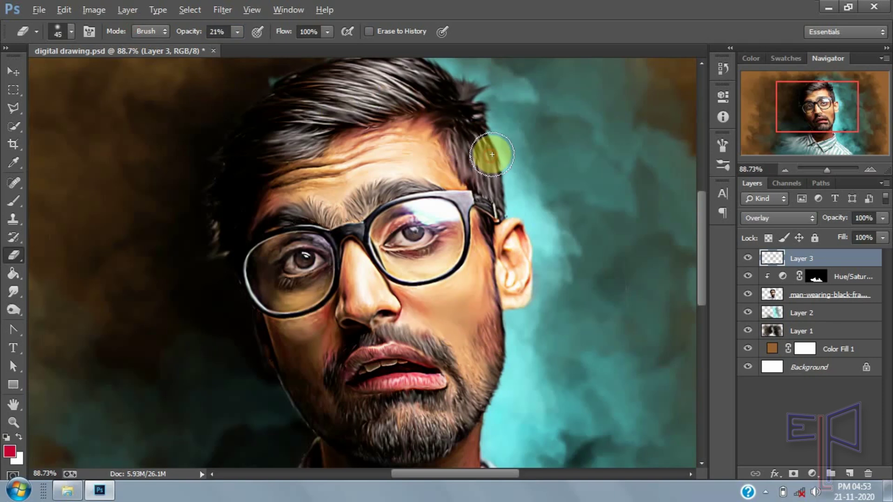
# Step: Compare the portrait with Layer 3 hidden and shown, and reset the colors to default black and white
pyautogui.scroll(-3, 548, 253)
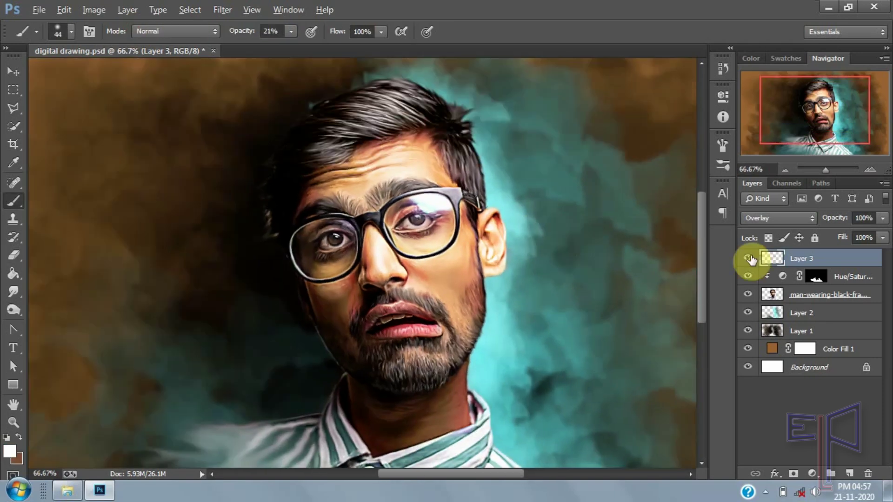
pyautogui.click(748, 258)
pyautogui.click(749, 259)
pyautogui.click(355, 291)
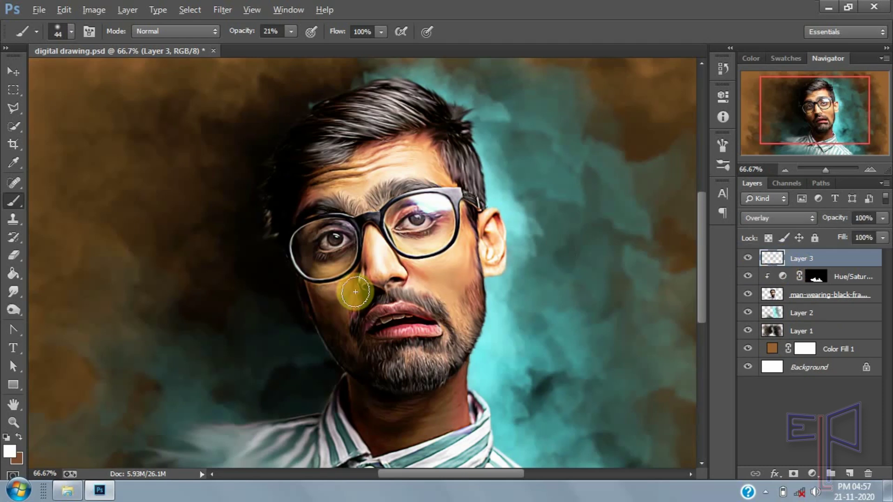
pyautogui.press('d')
pyautogui.click(13, 71)
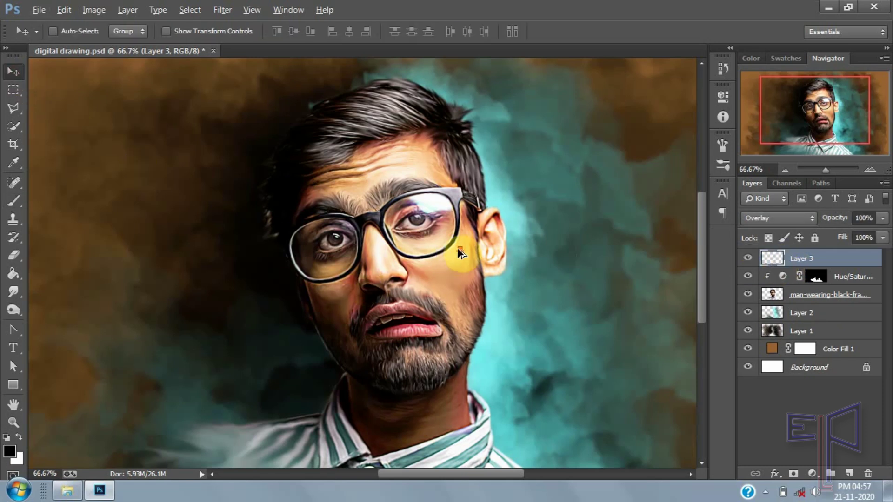
# Step: Merge Layer 3, the Hue/Saturation adjustment and the portrait layer into one layer
pyautogui.scroll(-2, 457, 247)
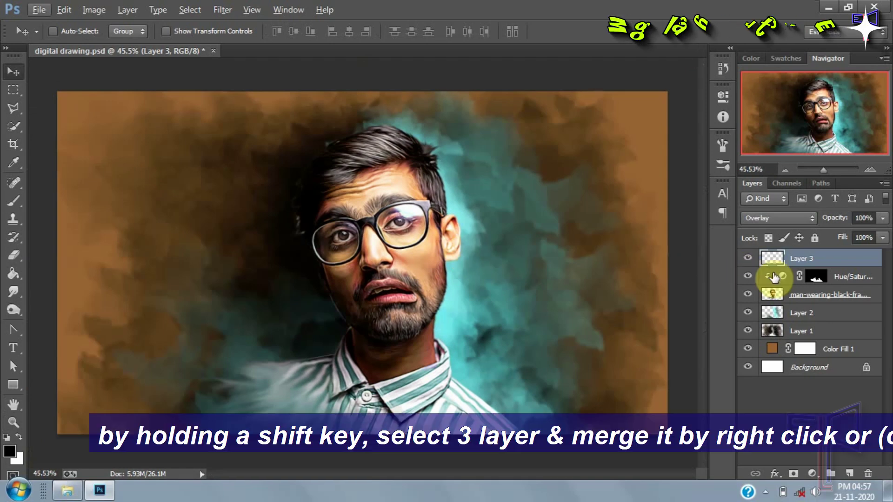
pyautogui.keyDown('shift'); pyautogui.click(796, 296); pyautogui.keyUp('shift')
pyautogui.rightClick(796, 296)
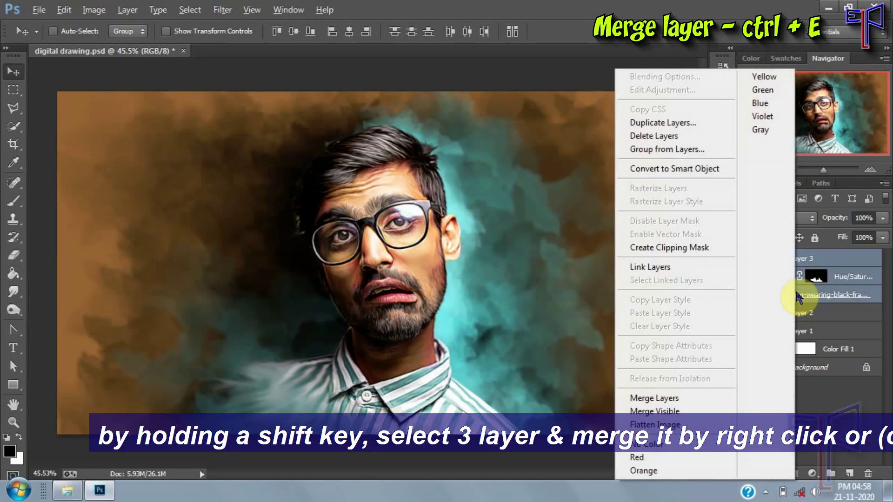
pyautogui.click(702, 398)
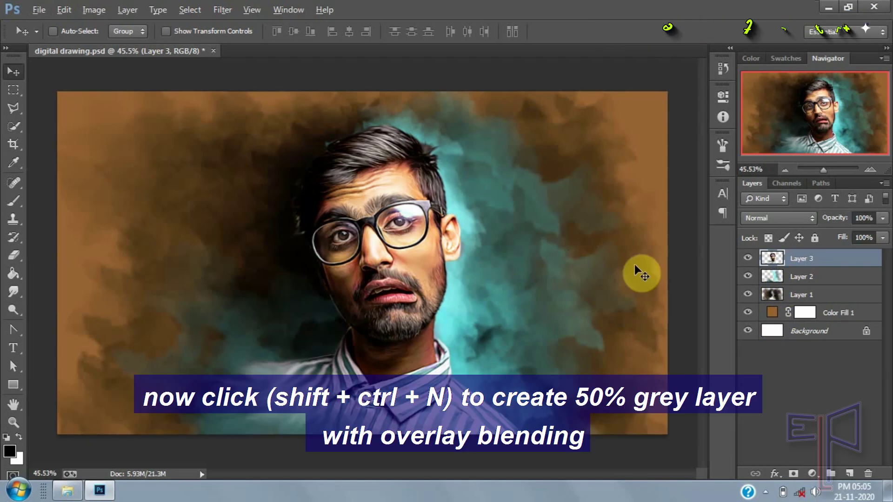
# Step: Create a new layer in Overlay mode filled with the overlay-neutral 50% gray
pyautogui.hotkey('ctrl', 'shift', 'n')
pyautogui.click(452, 221)
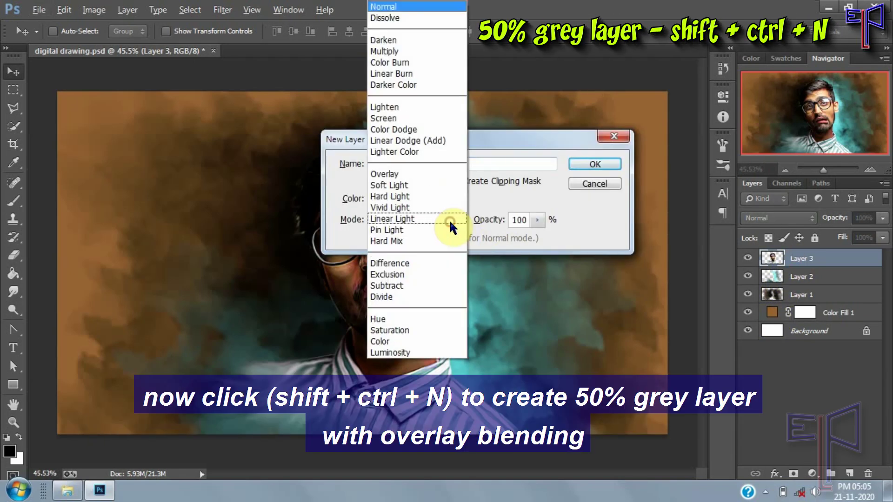
pyautogui.click(440, 171)
pyautogui.click(412, 233)
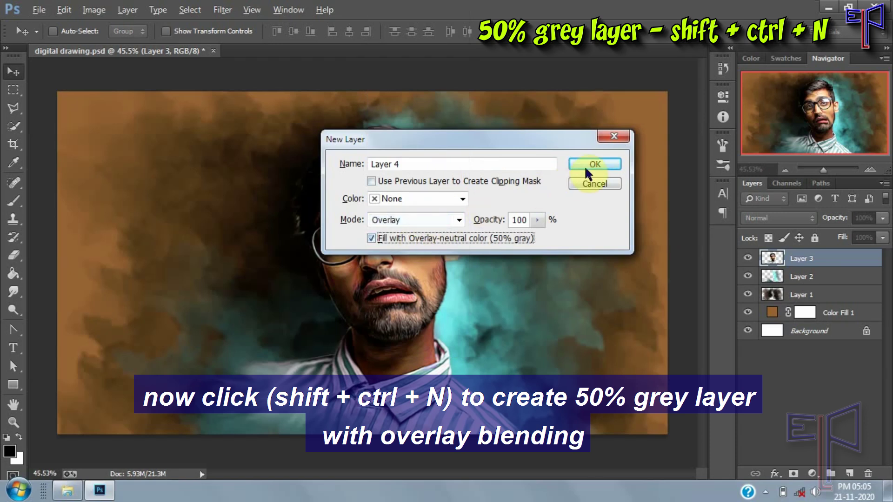
pyautogui.click(585, 165)
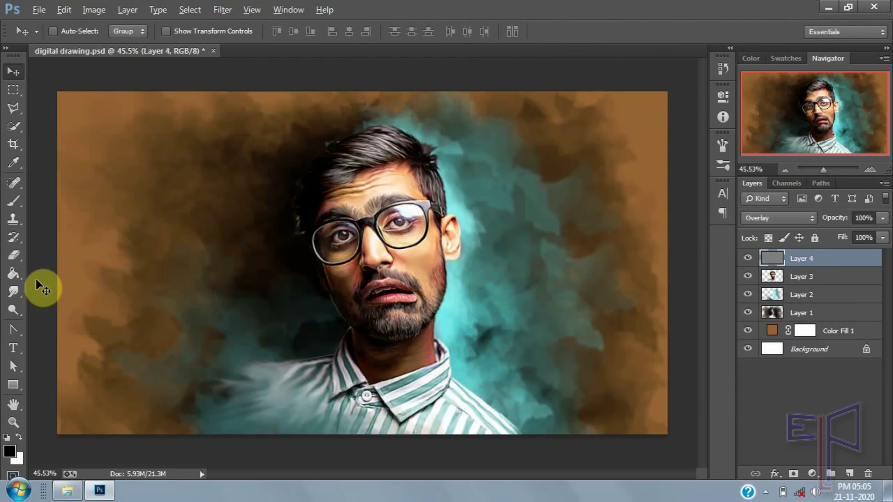
# Step: Set the Dodge tool to 30% exposure and brighten the lit cheek below the glasses with a 45 px brush on Layer 4
pyautogui.moveTo(16, 311); pyautogui.dragTo(58, 313)
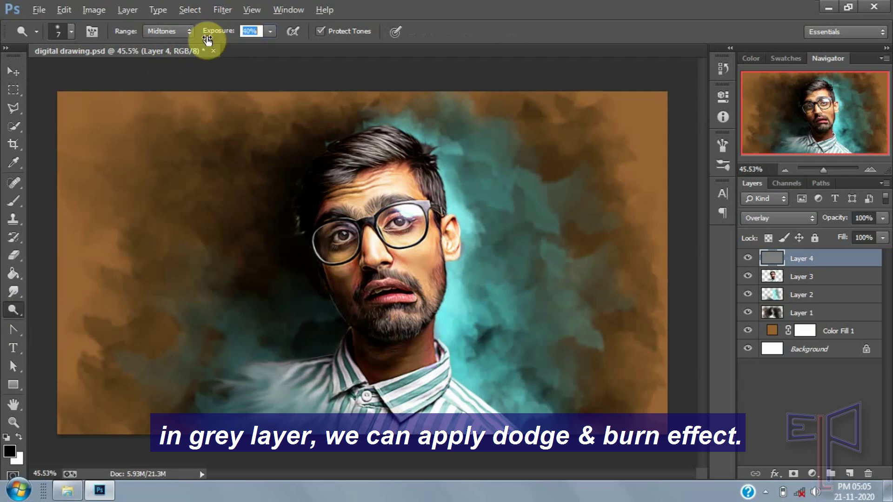
pyautogui.moveTo(209, 40); pyautogui.dragTo(203, 40)
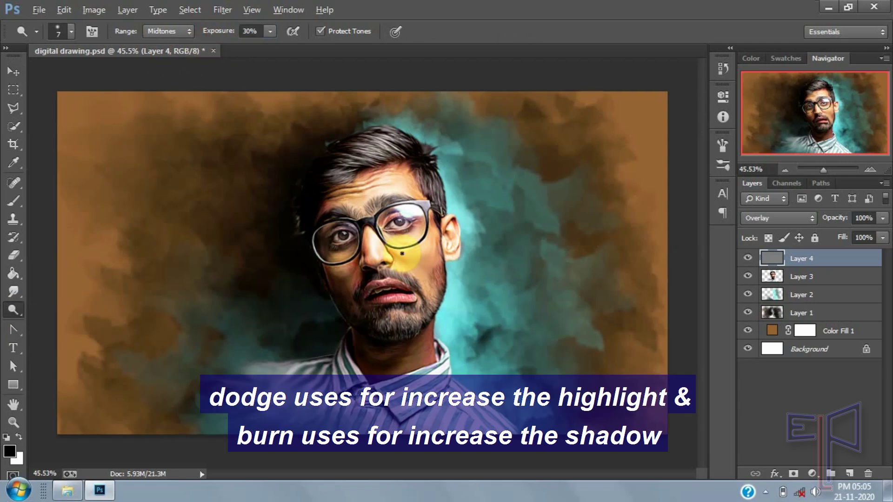
pyautogui.moveTo(406, 249)
pyautogui.mouseDown()
pyautogui.moveTo(437, 247)
pyautogui.moveTo(449, 278)
pyautogui.moveTo(471, 278)
pyautogui.moveTo(514, 225)
pyautogui.moveTo(510, 215)
pyautogui.mouseUp()
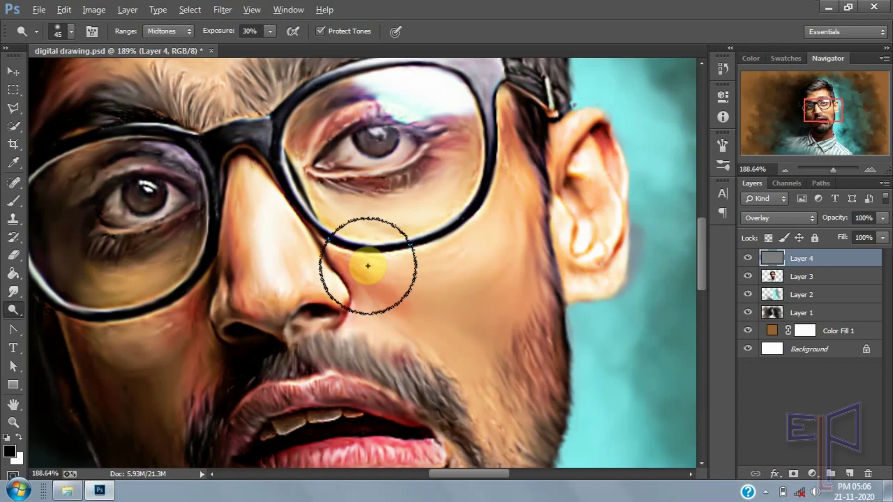
pyautogui.moveTo(424, 275)
pyautogui.mouseDown()
pyautogui.moveTo(498, 239)
pyautogui.moveTo(504, 259)
pyautogui.mouseUp()
pyautogui.moveTo(495, 292); pyautogui.dragTo(483, 292)
pyautogui.moveTo(456, 251); pyautogui.dragTo(444, 242)
pyautogui.moveTo(471, 214)
pyautogui.mouseDown()
pyautogui.moveTo(269, 270)
pyautogui.moveTo(331, 295)
pyautogui.mouseUp()
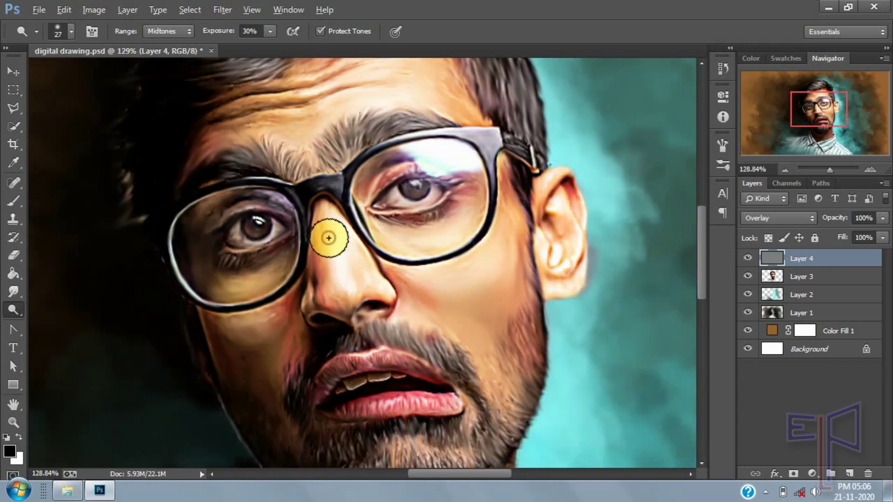
# Step: Reduce the Dodge brush to 7 px and brighten the edges of the nose and nostrils
pyautogui.scroll(3, 433, 181)
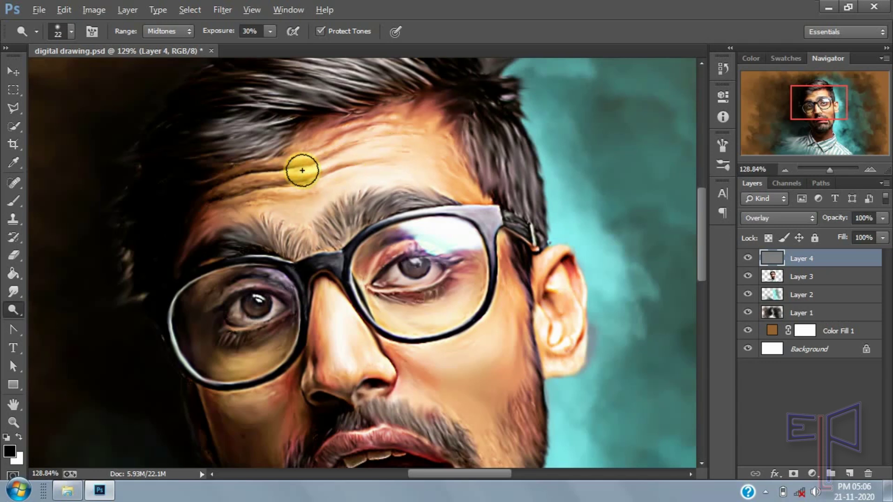
pyautogui.scroll(-6, 450, 199)
pyautogui.scroll(6, 391, 242)
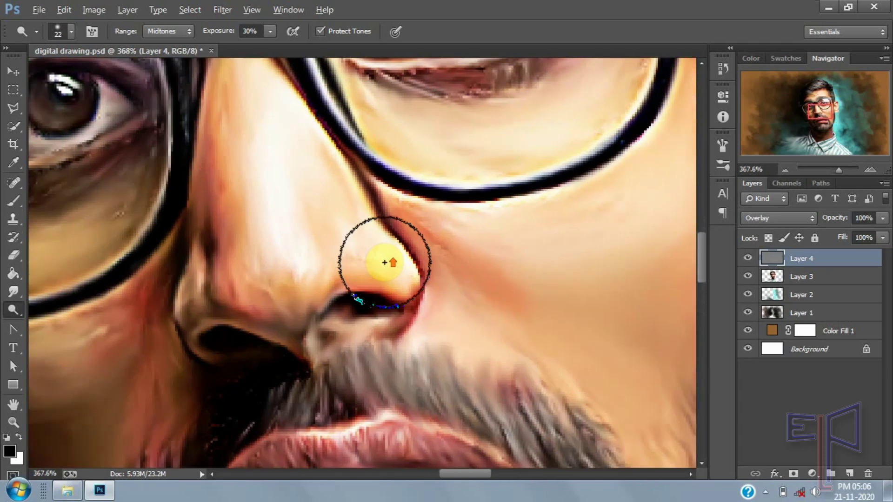
pyautogui.scroll(1, 385, 262)
pyautogui.press('[')
pyautogui.press('[')
pyautogui.press('[')
pyautogui.press('[')
pyautogui.press('[')
pyautogui.keyDown('alt'); pyautogui.rightClick(271, 293); pyautogui.keyUp('alt')
pyautogui.moveTo(265, 315)
pyautogui.mouseDown()
pyautogui.moveTo(237, 280)
pyautogui.moveTo(266, 327)
pyautogui.moveTo(200, 260)
pyautogui.moveTo(228, 326)
pyautogui.mouseUp()
pyautogui.keyDown('alt'); pyautogui.rightClick(242, 319); pyautogui.keyUp('alt')
pyautogui.keyDown('alt'); pyautogui.rightClick(187, 308); pyautogui.keyUp('alt')
pyautogui.moveTo(148, 307); pyautogui.dragTo(146, 343)
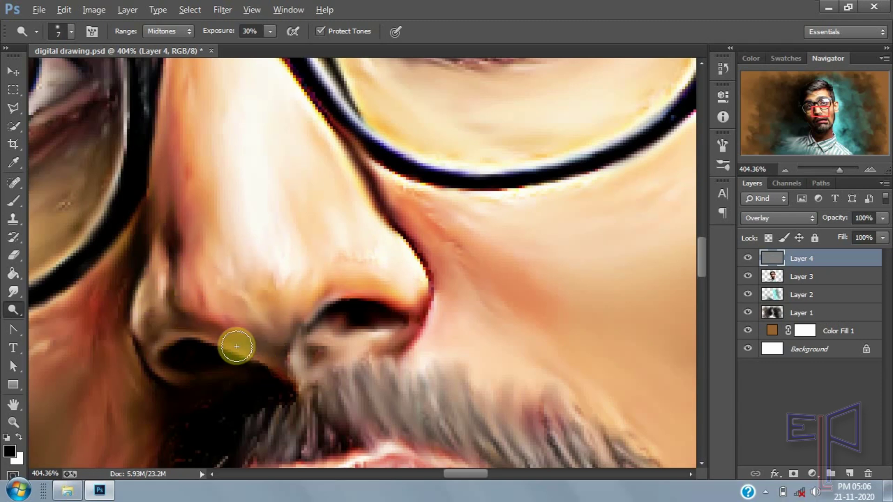
# Step: Raise the Dodge exposure to 66% and highlight the iris and lower lid of the eye nearest the ear with a 3 to 5 px brush
pyautogui.scroll(-5, 351, 313)
pyautogui.press(']')
pyautogui.press(']')
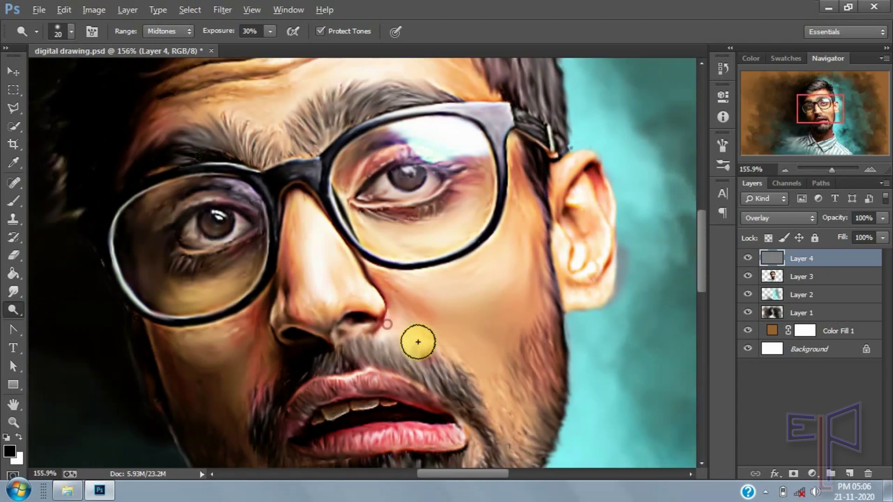
pyautogui.scroll(5, 453, 283)
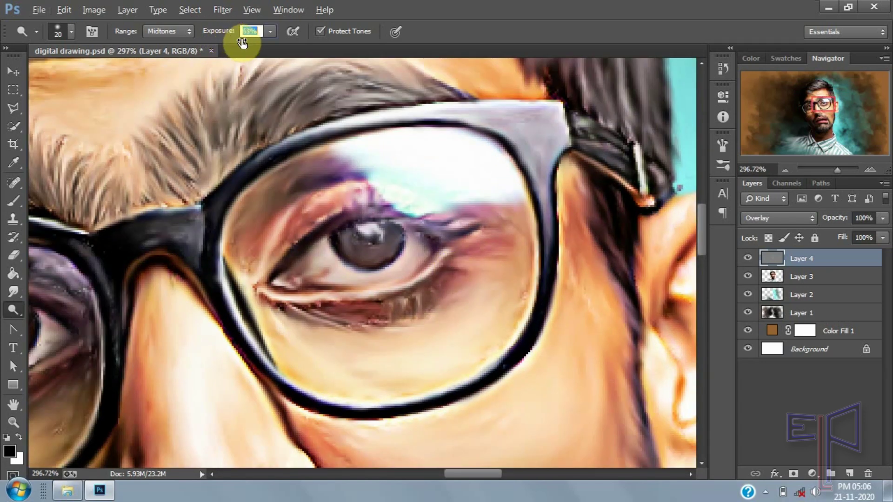
pyautogui.moveTo(243, 42); pyautogui.dragTo(247, 42)
pyautogui.moveTo(366, 241); pyautogui.dragTo(351, 241)
pyautogui.press('[')
pyautogui.press('[')
pyautogui.press('[')
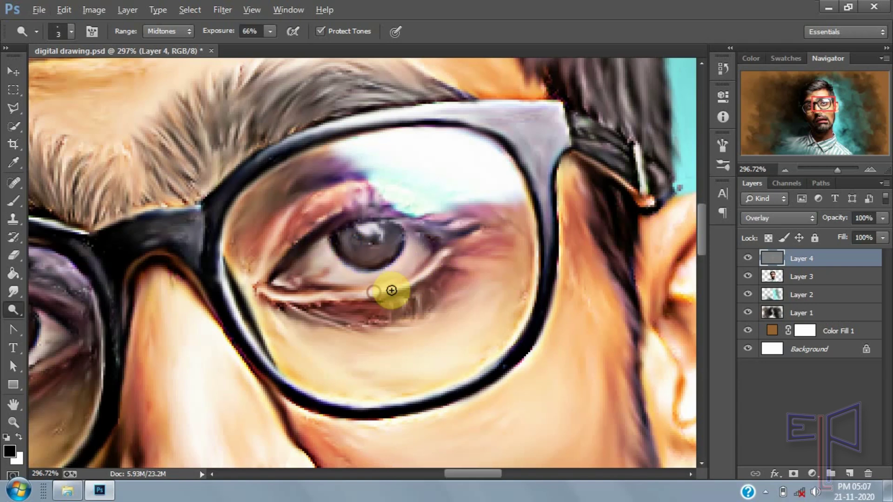
pyautogui.moveTo(290, 294); pyautogui.dragTo(328, 293)
pyautogui.moveTo(253, 285); pyautogui.dragTo(274, 303)
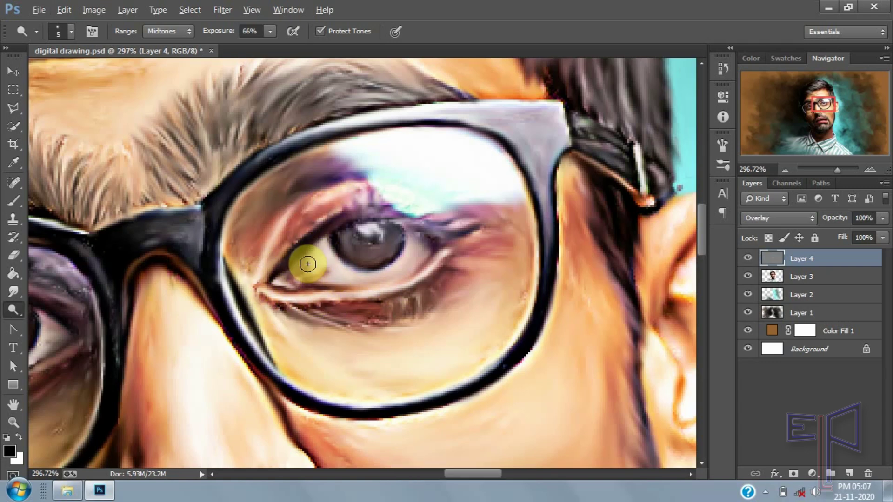
pyautogui.press('[')
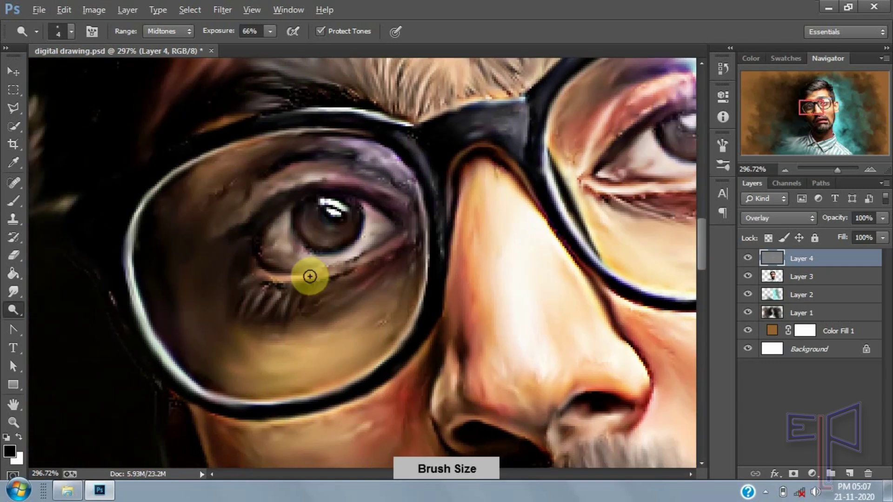
# Step: Dodge the lower lid and iris of the eye on the shadowed side with a 4 to 6 px brush
pyautogui.moveTo(309, 275)
pyautogui.mouseDown()
pyautogui.moveTo(261, 271)
pyautogui.moveTo(399, 243)
pyautogui.mouseUp()
pyautogui.press(']')
pyautogui.press(']')
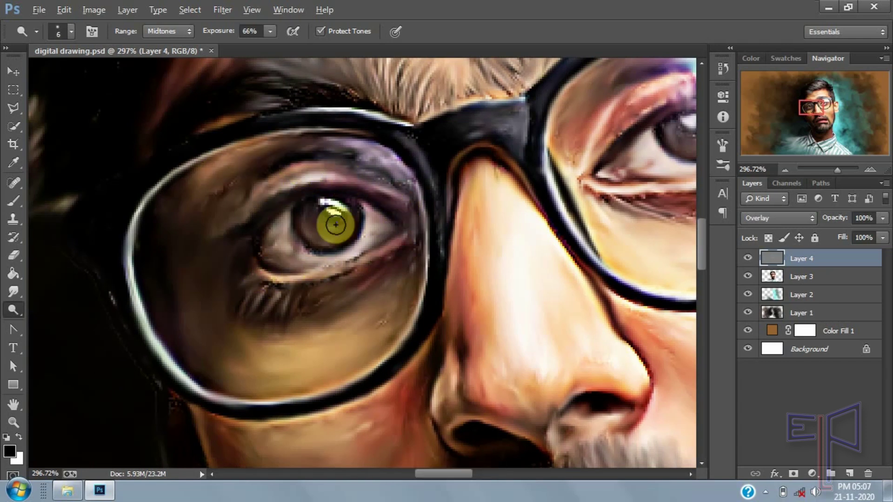
# Step: Dodge the nose wing and nostril rims with a fine brush of about 4 to 6 px
pyautogui.doubleClick(786, 170)
pyautogui.press(']')
pyautogui.press(']')
pyautogui.press(']')
pyautogui.press(']')
pyautogui.press(']')
pyautogui.press(']')
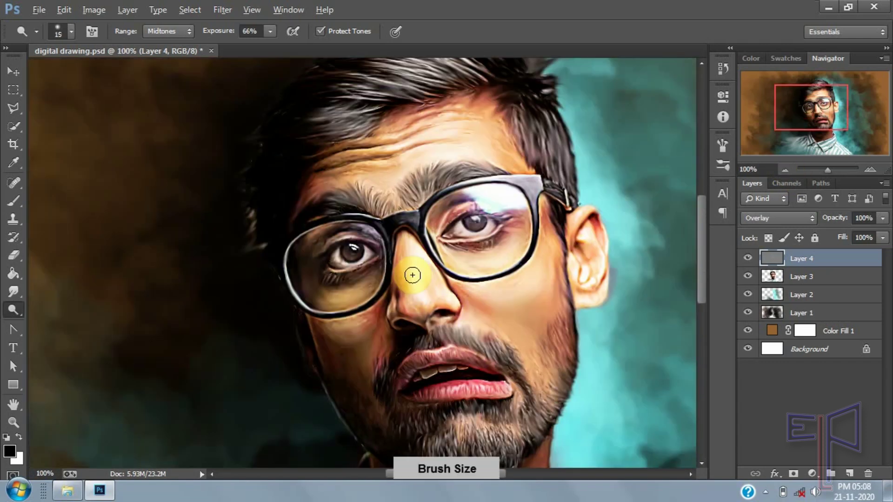
pyautogui.click(870, 170)
pyautogui.moveTo(814, 113); pyautogui.dragTo(821, 124)
pyautogui.press('[')
pyautogui.press('[')
pyautogui.press('[')
pyautogui.press('[')
pyautogui.press('[')
pyautogui.press('[')
pyautogui.press('[')
pyautogui.press('[')
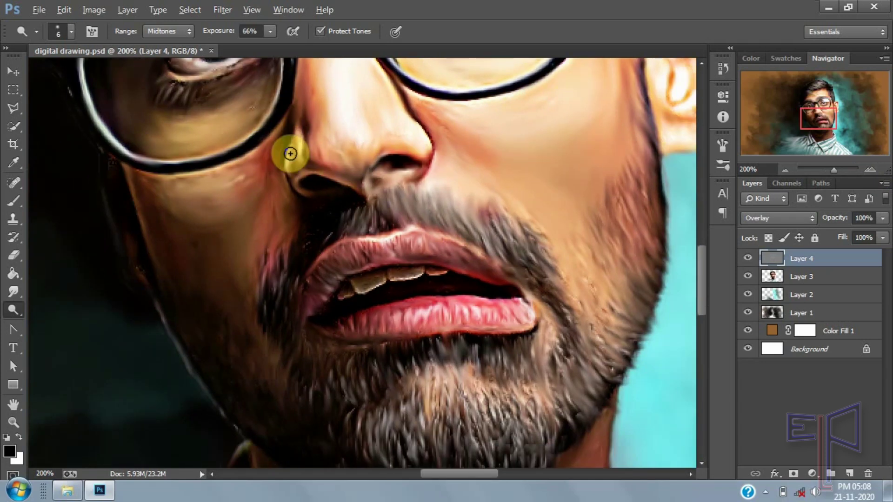
pyautogui.press(']')
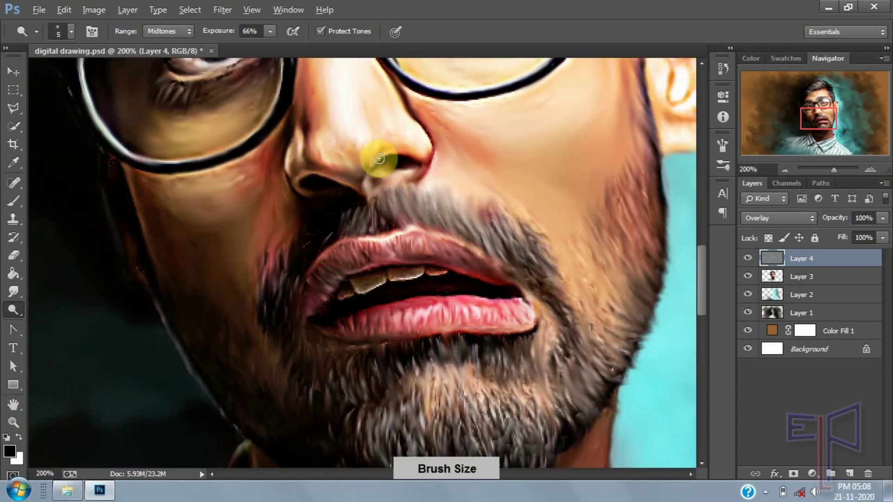
pyautogui.press('[')
pyautogui.press('[')
pyautogui.press('[')
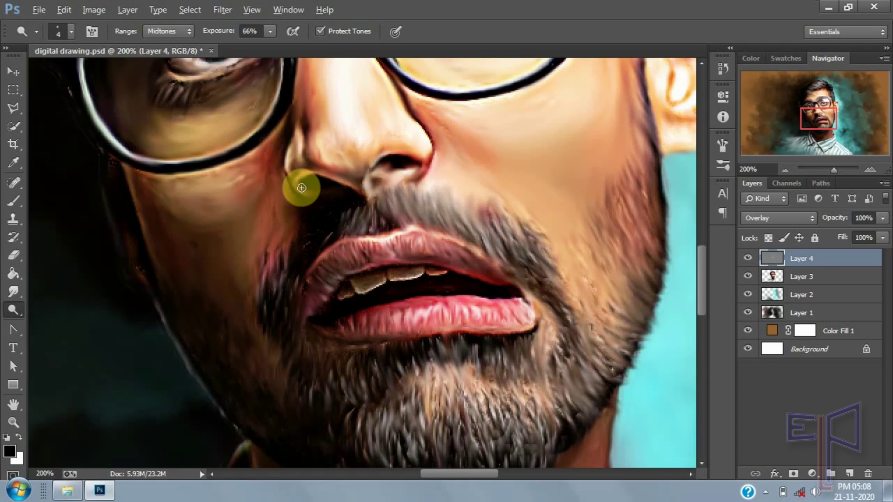
# Step: Dodge the lips and upper teeth with a 4 to 7 px brush
pyautogui.moveTo(388, 237); pyautogui.dragTo(394, 250)
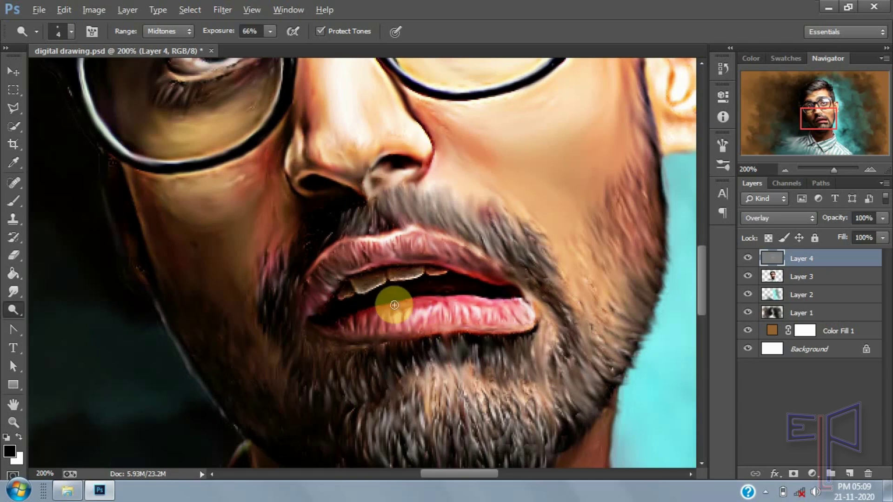
pyautogui.press(']')
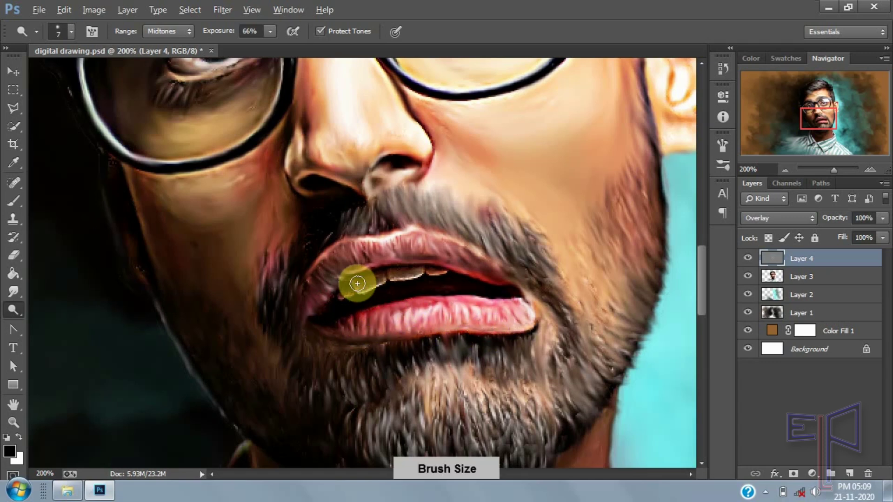
pyautogui.moveTo(390, 276); pyautogui.dragTo(422, 271)
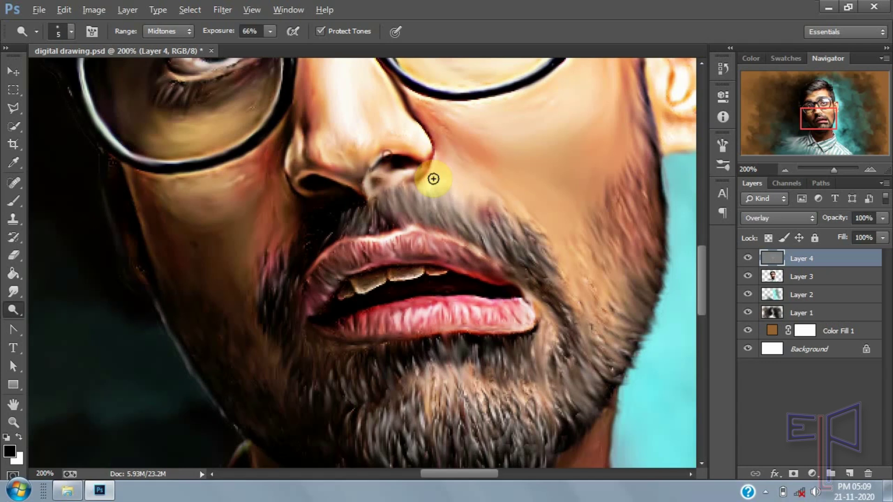
# Step: Set the Dodge brush to 8 px and brighten the ridges of the ear
pyautogui.press(']')
pyautogui.press(']')
pyautogui.press(']')
pyautogui.press(']')
pyautogui.click(785, 170)
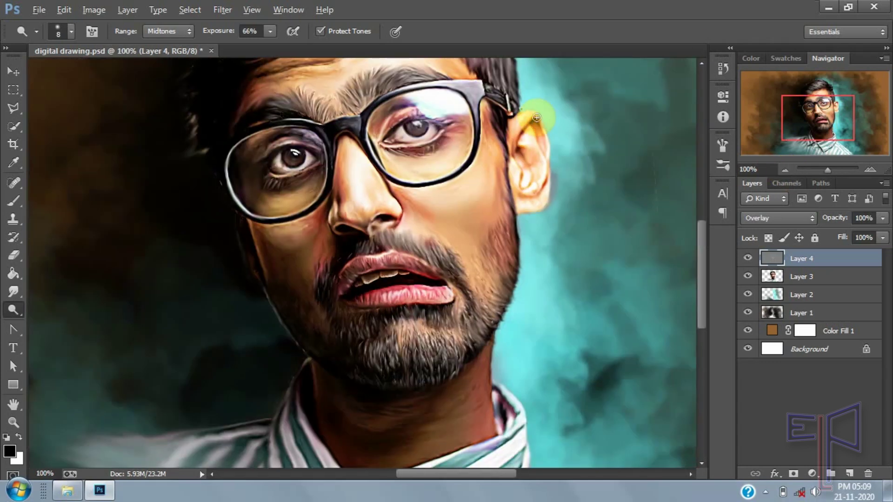
pyautogui.moveTo(515, 165); pyautogui.dragTo(522, 183)
# Step: Enlarge the Dodge brush and brighten the neck and the side of the face beside the ear
pyautogui.press(']')
pyautogui.moveTo(383, 413)
pyautogui.mouseDown()
pyautogui.moveTo(485, 362)
pyautogui.moveTo(488, 412)
pyautogui.moveTo(492, 364)
pyautogui.moveTo(490, 425)
pyautogui.moveTo(484, 399)
pyautogui.moveTo(464, 385)
pyautogui.moveTo(475, 386)
pyautogui.moveTo(481, 406)
pyautogui.mouseUp()
pyautogui.press(']')
pyautogui.press(']')
pyautogui.press(']')
pyautogui.press(']')
pyautogui.press(']')
pyautogui.press(']')
pyautogui.press(']')
pyautogui.moveTo(498, 148); pyautogui.dragTo(501, 157)
# Step: Reduce the Dodge brush to 8 px and highlight the forehead wrinkles
pyautogui.press('[')
pyautogui.press('[')
pyautogui.press('[')
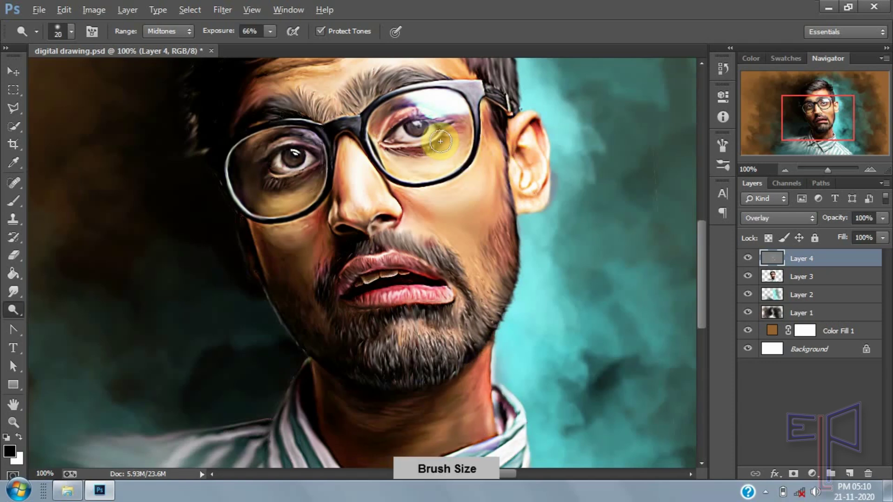
pyautogui.moveTo(498, 90); pyautogui.dragTo(479, 169)
pyautogui.press('[')
pyautogui.press('[')
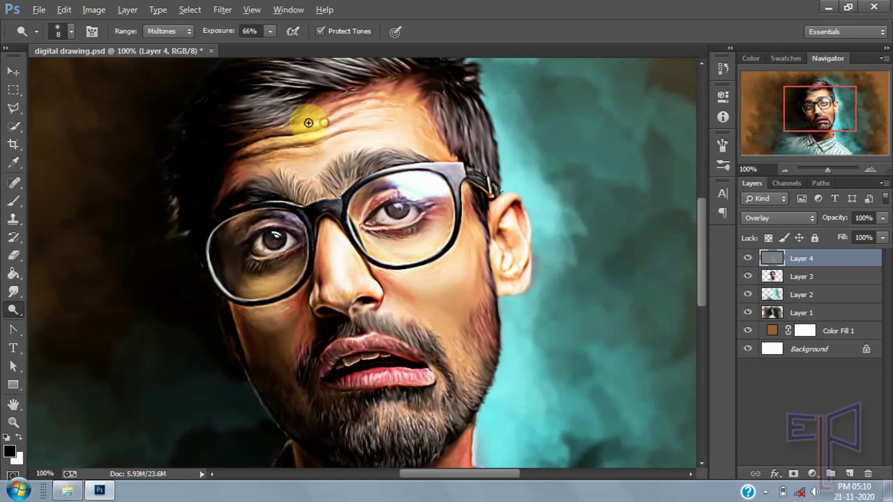
pyautogui.moveTo(448, 91)
pyautogui.mouseDown()
pyautogui.moveTo(456, 127)
pyautogui.moveTo(227, 68)
pyautogui.mouseUp()
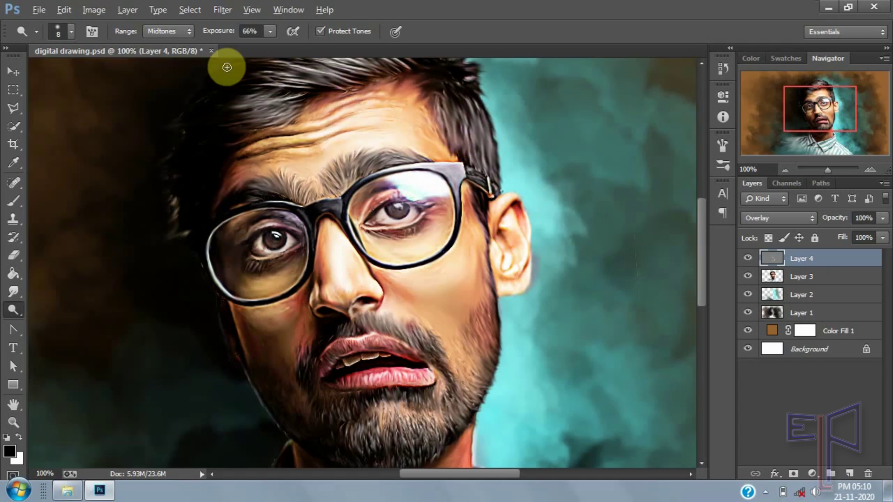
# Step: Set the Dodge exposure to 100% and touch up the eye nearest the ear and the lower lip with a 6 to 8 px brush
pyautogui.moveTo(222, 36); pyautogui.dragTo(271, 31)
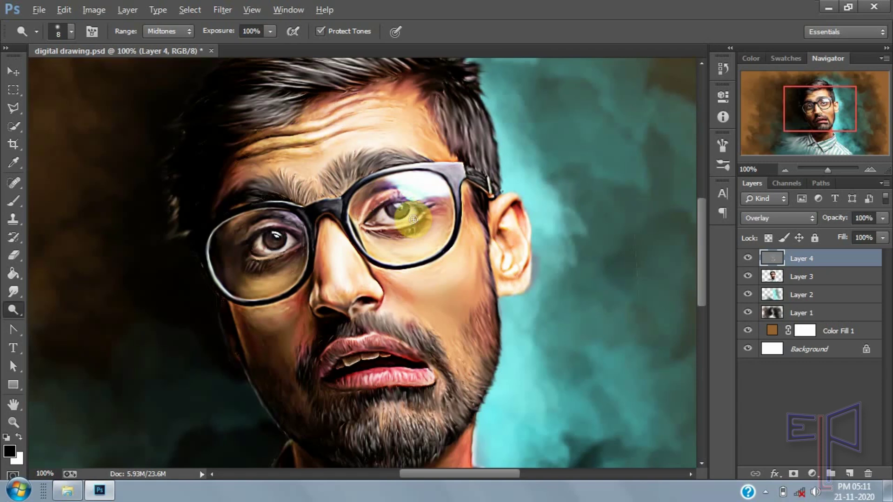
pyautogui.hotkey('ctrl', 'alt', 'z')
pyautogui.moveTo(421, 218)
pyautogui.mouseDown()
pyautogui.moveTo(259, 239)
pyautogui.moveTo(379, 208)
pyautogui.mouseUp()
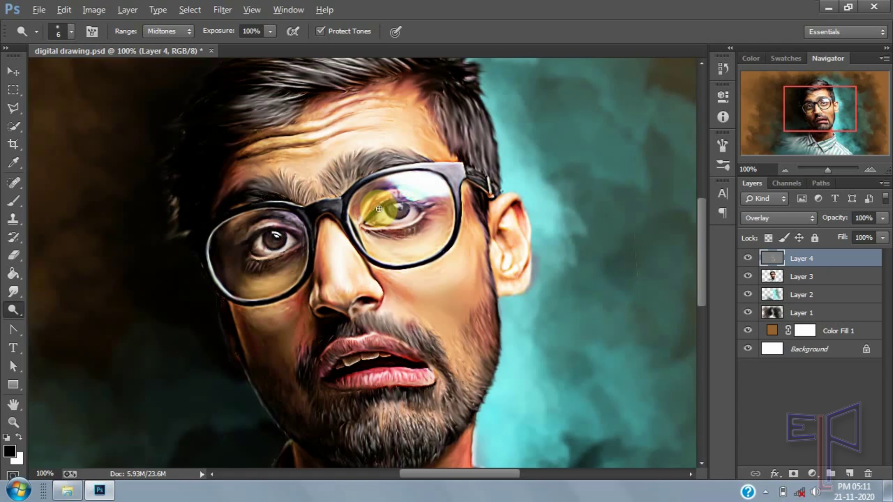
pyautogui.press(']')
pyautogui.press(']')
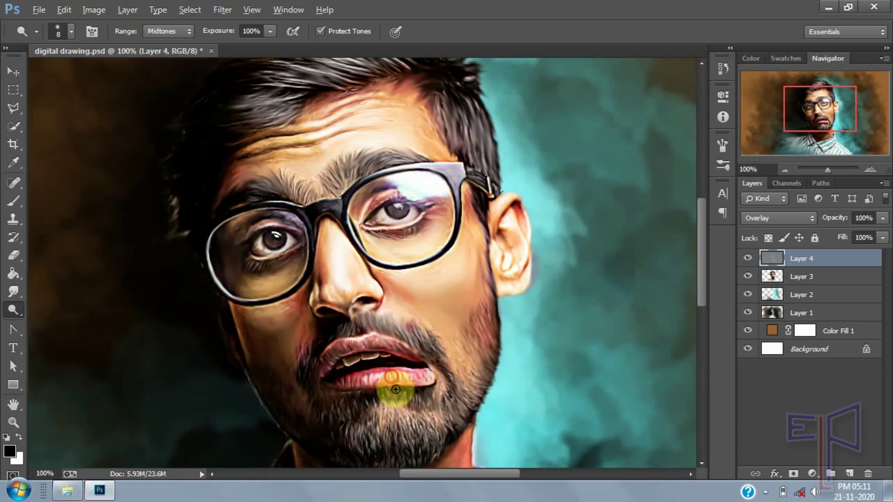
# Step: Compare the portrait with Layer 4 hidden and shown
pyautogui.click(785, 169)
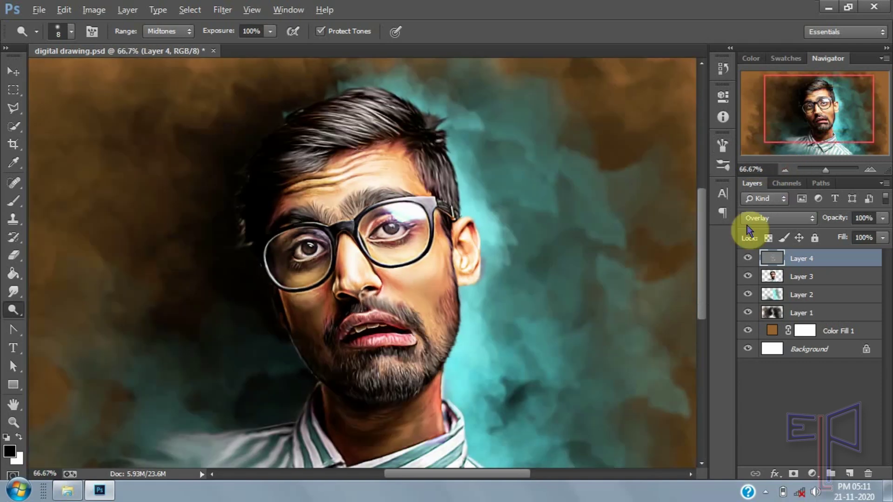
pyautogui.click(748, 259)
pyautogui.click(748, 259)
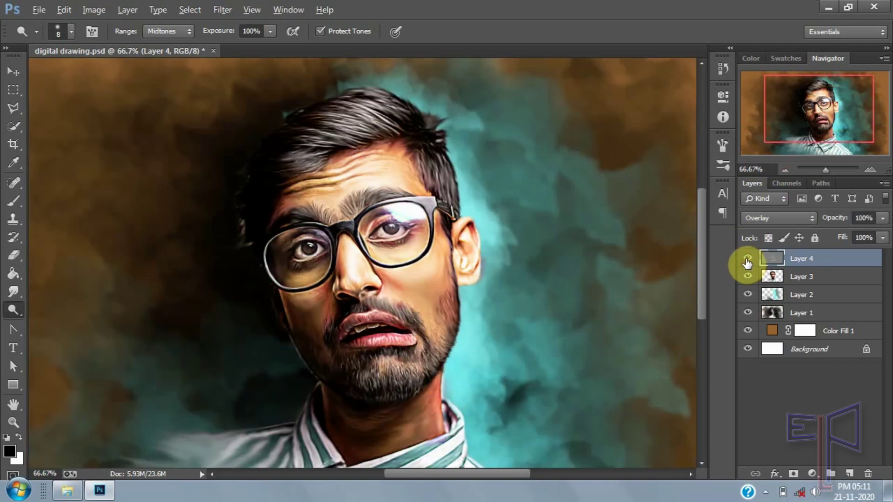
# Step: Switch to the Burn tool at 23% exposure and darken the eyebrow nearest the ear with a 25 to 30 px brush
pyautogui.click(870, 170)
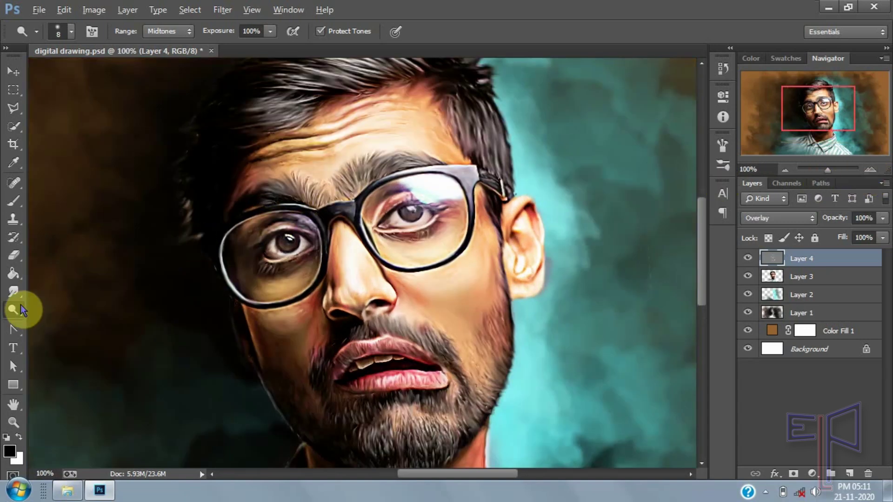
pyautogui.moveTo(16, 309); pyautogui.dragTo(59, 326)
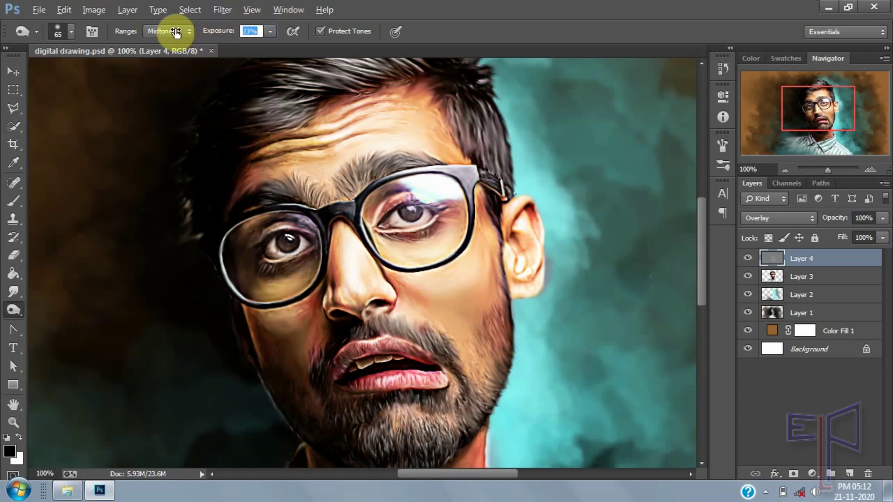
pyautogui.press('[')
pyautogui.press('[')
pyautogui.press('[')
pyautogui.press('[')
pyautogui.press('[')
pyautogui.press('[')
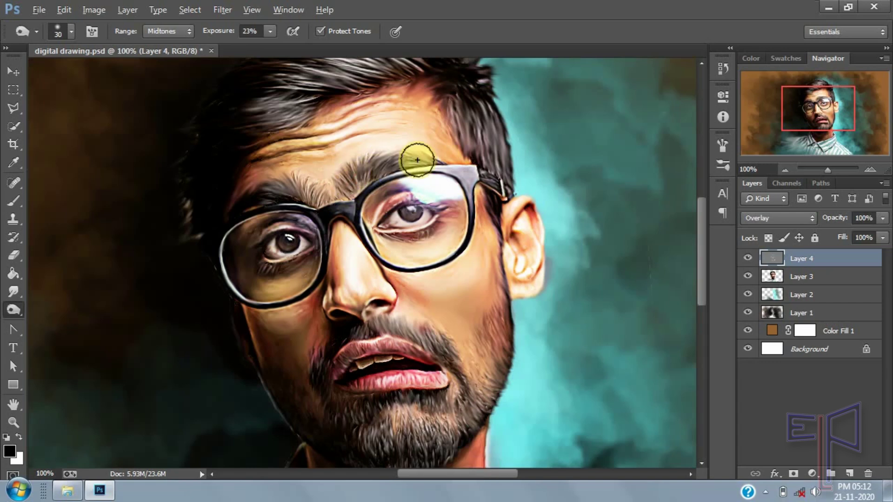
pyautogui.press('[')
pyautogui.press('[')
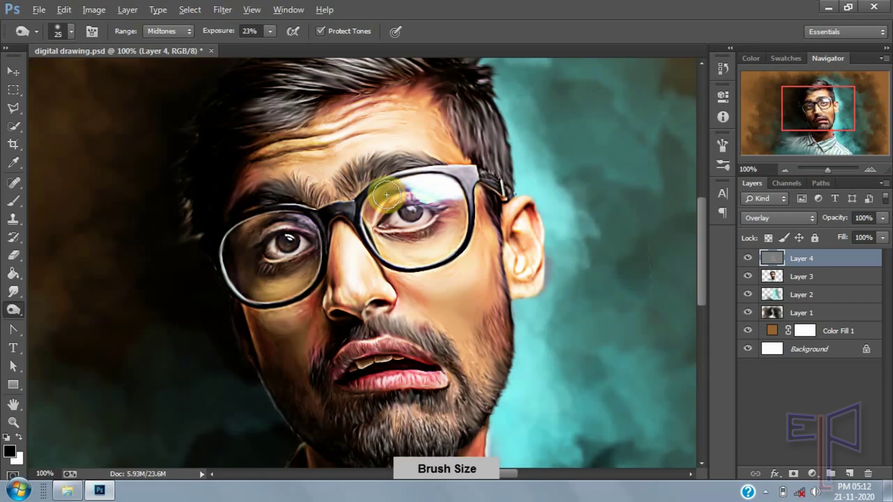
# Step: Burn the shadows around the eyes inside the glasses with a brush of about 25 px
pyautogui.press(']')
pyautogui.press(']')
pyautogui.press(']')
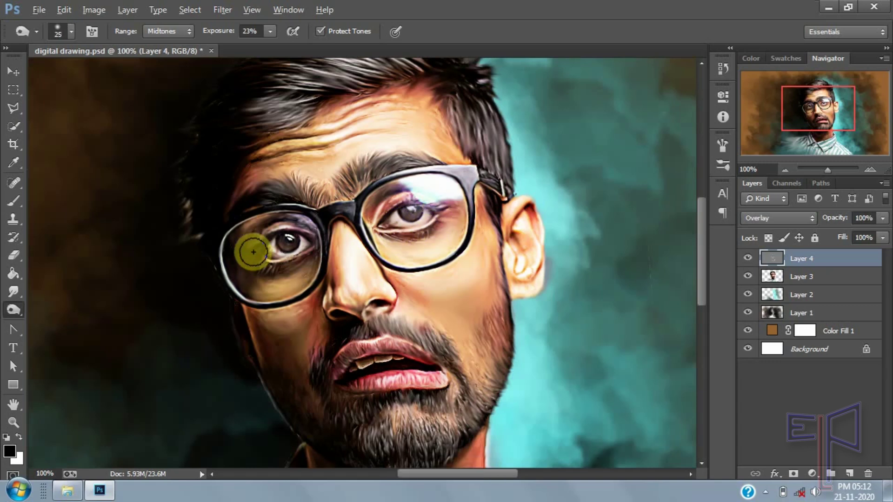
pyautogui.press('[')
pyautogui.press('[')
pyautogui.press(']')
# Step: Raise the Burn exposure to 47% and darken the hair on the top and side of the head with a 35 px brush
pyautogui.moveTo(819, 108); pyautogui.dragTo(819, 95)
pyautogui.press(']')
pyautogui.press(']')
pyautogui.moveTo(233, 35); pyautogui.dragTo(251, 37)
pyautogui.moveTo(437, 185)
pyautogui.mouseDown()
pyautogui.moveTo(375, 194)
pyautogui.moveTo(300, 231)
pyautogui.mouseUp()
pyautogui.press(']')
pyautogui.moveTo(437, 233); pyautogui.dragTo(373, 186)
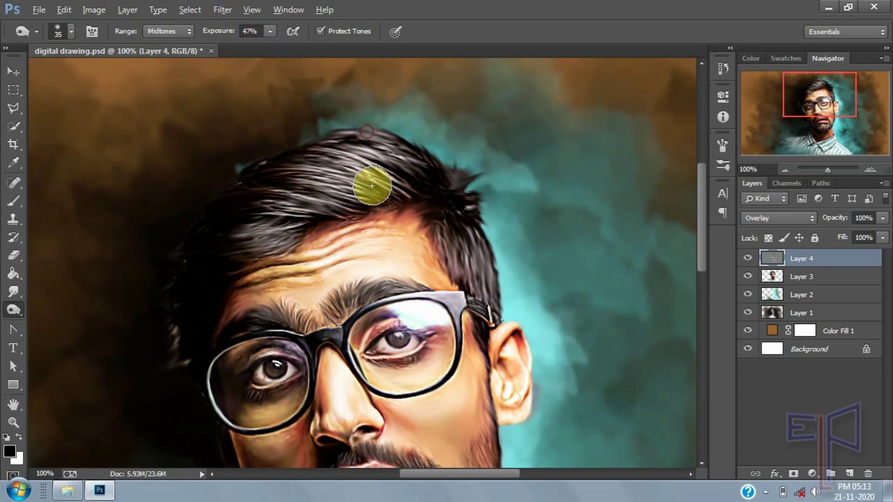
# Step: Burn the beard, the corners of the mouth and the area under the nose, reducing the brush from 20 to 9 px
pyautogui.press('[')
pyautogui.press('[')
pyautogui.press('[')
pyautogui.scroll(-3, 504, 347)
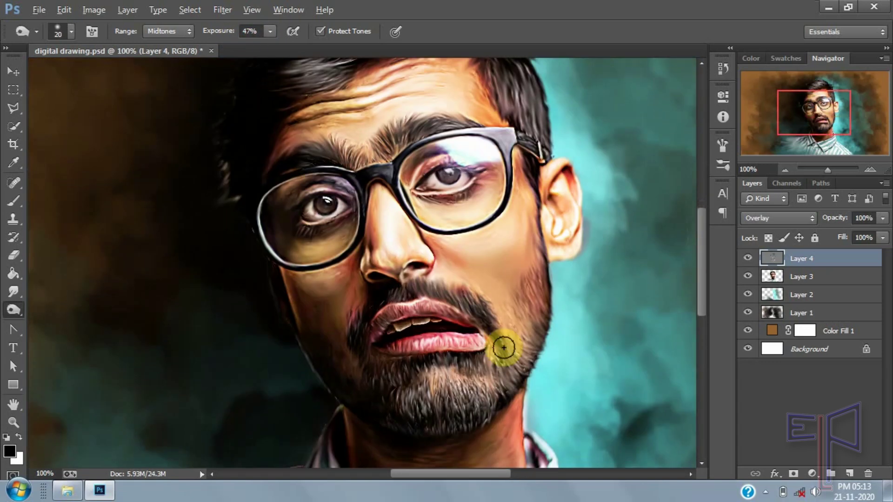
pyautogui.press('[')
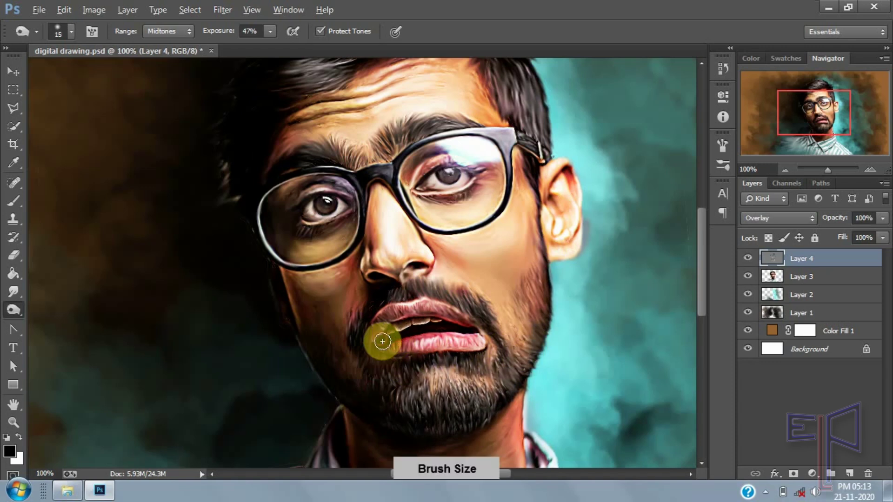
pyautogui.press('[')
pyautogui.press('[')
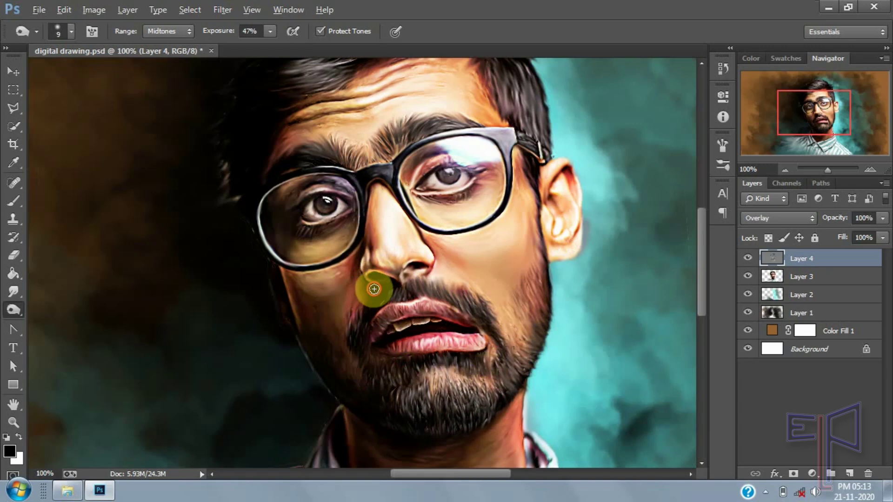
# Step: Set the Burn exposure to 84%, deepen the eyes with a 5 px brush, and enlarge the brush to 20 px
pyautogui.moveTo(224, 29); pyautogui.dragTo(242, 29)
pyautogui.press('[')
pyautogui.press('[')
pyautogui.press('[')
pyautogui.press('[')
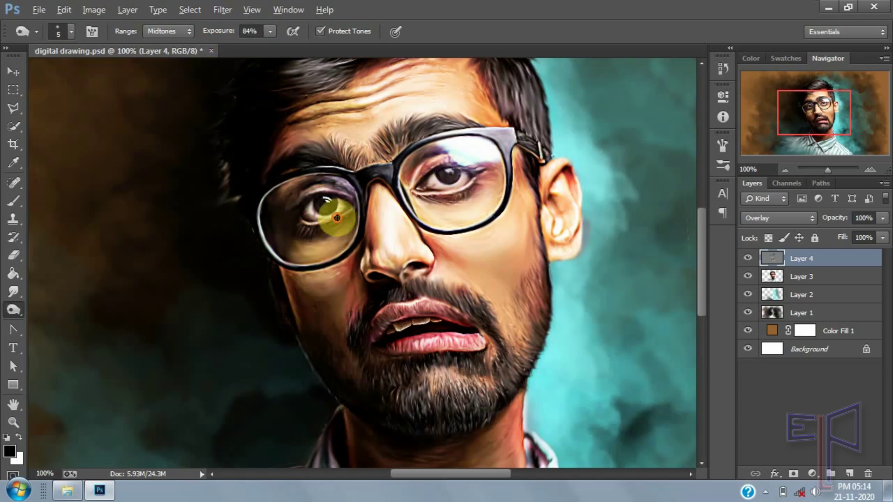
pyautogui.moveTo(363, 90); pyautogui.dragTo(325, 162)
pyautogui.press(']')
pyautogui.press(']')
pyautogui.press(']')
pyautogui.press(']')
pyautogui.press(']')
pyautogui.press(']')
pyautogui.press(']')
# Step: Check the dodged and burned shading on the whole image by toggling Layer 4's visibility
pyautogui.click(785, 170)
pyautogui.click(785, 170)
pyautogui.click(748, 260)
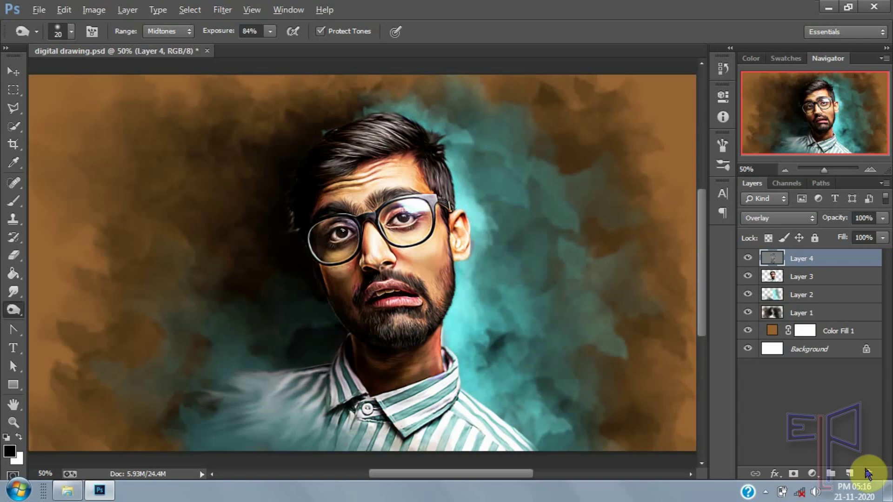
# Step: Add a new layer above Layer 4 and set the Brush colour to a light cyan based on the teal background
pyautogui.click(851, 473)
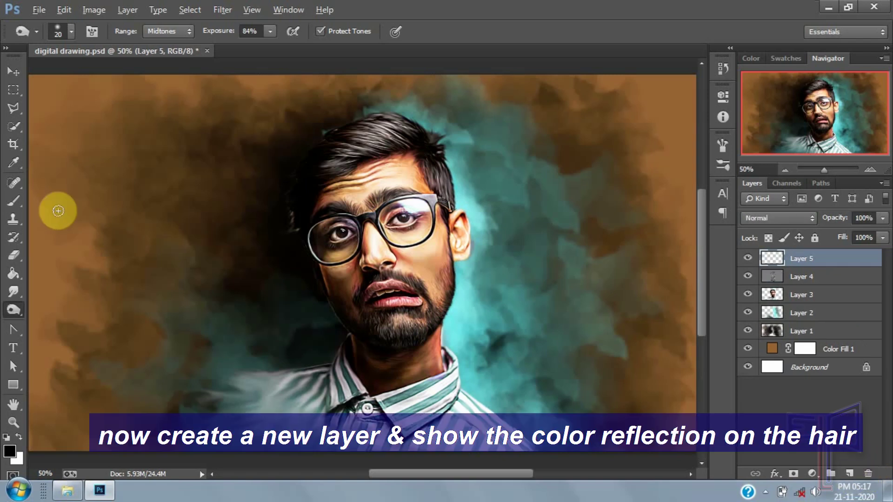
pyautogui.click(15, 203)
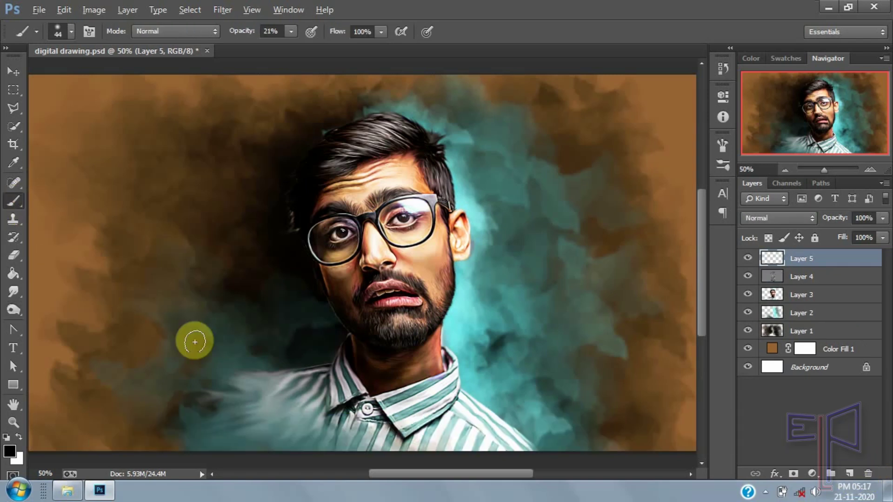
pyautogui.click(10, 452)
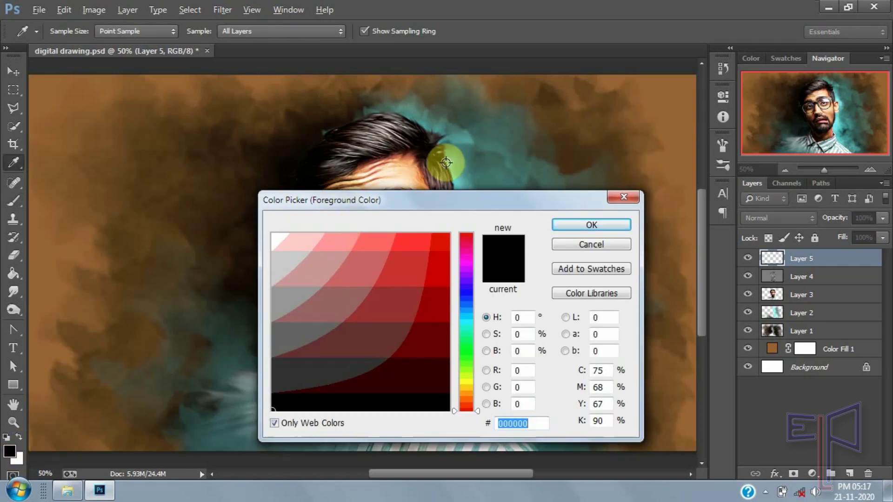
pyautogui.click(456, 186)
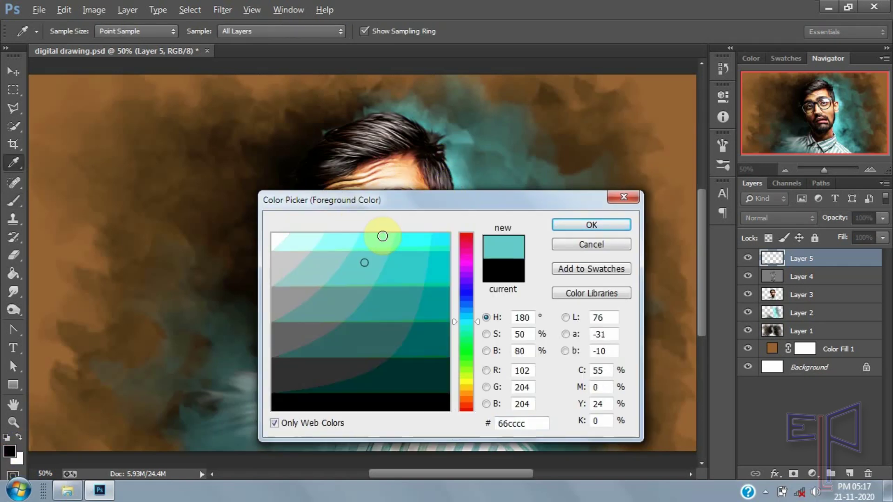
pyautogui.click(343, 240)
pyautogui.click(566, 223)
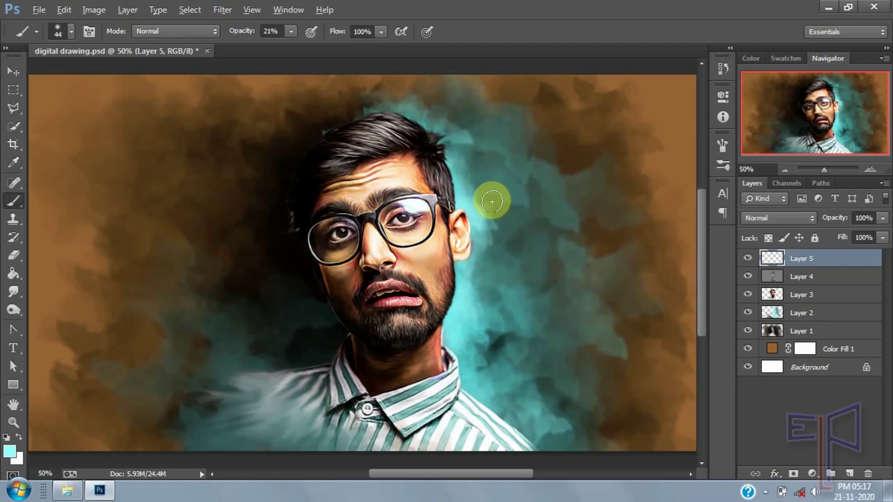
# Step: Reduce the Brush to 10 px and paint cyan strokes at 21% opacity on the hair above the ear
pyautogui.click(869, 170)
pyautogui.click(868, 170)
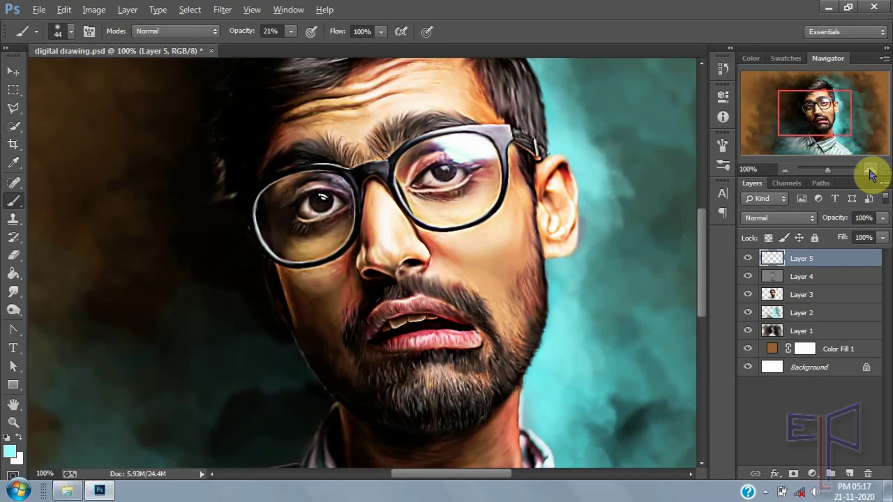
pyautogui.moveTo(834, 124); pyautogui.dragTo(833, 99)
pyautogui.press('[')
pyautogui.press('[')
pyautogui.press('[')
pyautogui.press('[')
pyautogui.press('[')
pyautogui.press('[')
pyautogui.press('[')
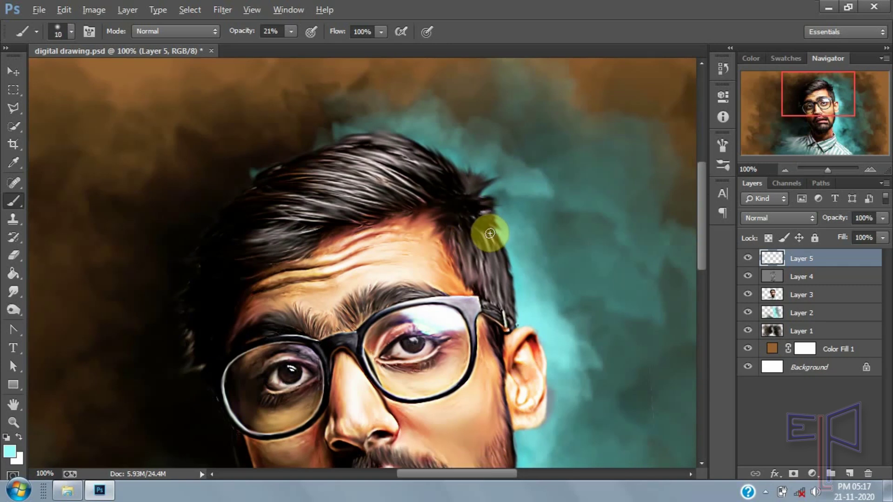
pyautogui.moveTo(483, 228); pyautogui.dragTo(500, 259)
pyautogui.moveTo(480, 229); pyautogui.dragTo(492, 265)
# Step: Set the Brush opacity to 100% and paint fine cyan strands across the side, crown and top of the hair
pyautogui.moveTo(235, 32); pyautogui.dragTo(451, 34)
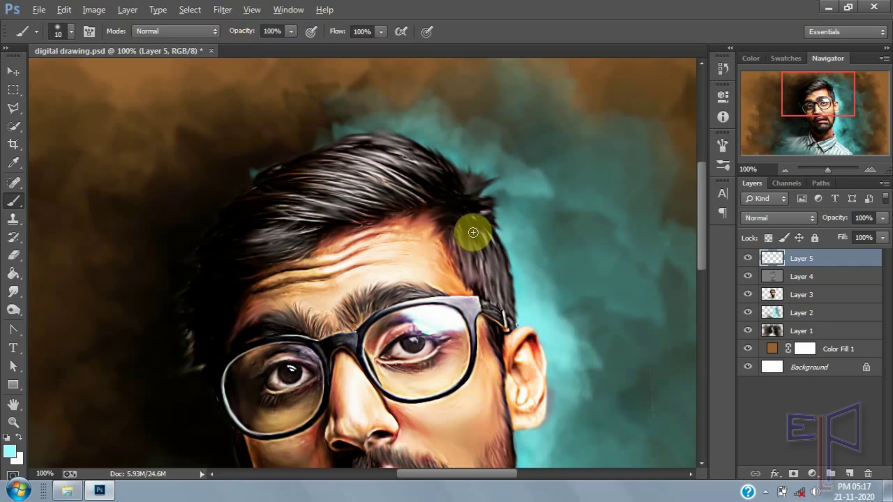
pyautogui.moveTo(507, 257)
pyautogui.mouseDown()
pyautogui.moveTo(521, 328)
pyautogui.moveTo(459, 233)
pyautogui.moveTo(485, 212)
pyautogui.moveTo(496, 167)
pyautogui.mouseUp()
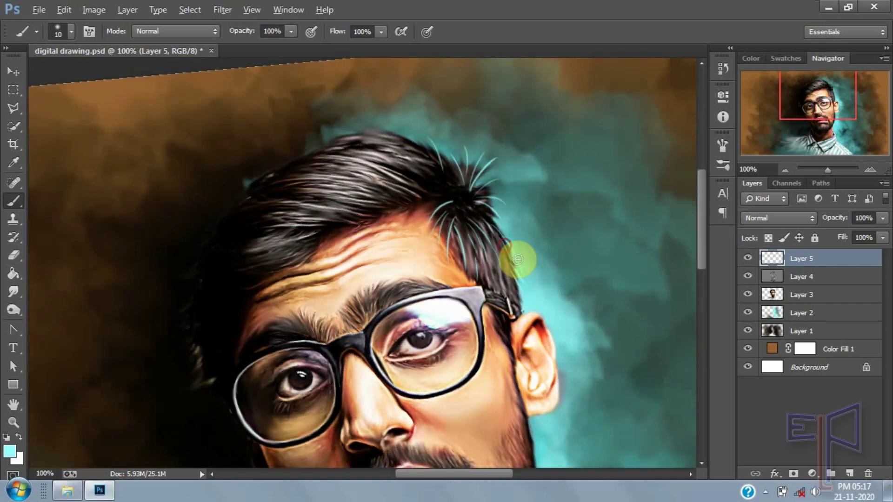
pyautogui.press('r')
pyautogui.moveTo(515, 255); pyautogui.dragTo(303, 154)
pyautogui.moveTo(294, 197)
pyautogui.mouseDown()
pyautogui.moveTo(314, 227)
pyautogui.moveTo(335, 237)
pyautogui.moveTo(302, 245)
pyautogui.moveTo(329, 227)
pyautogui.moveTo(309, 284)
pyautogui.moveTo(311, 235)
pyautogui.moveTo(259, 290)
pyautogui.moveTo(291, 225)
pyautogui.moveTo(333, 297)
pyautogui.moveTo(278, 387)
pyautogui.moveTo(337, 225)
pyautogui.moveTo(346, 250)
pyautogui.moveTo(328, 324)
pyautogui.mouseUp()
pyautogui.moveTo(288, 163); pyautogui.dragTo(237, 227)
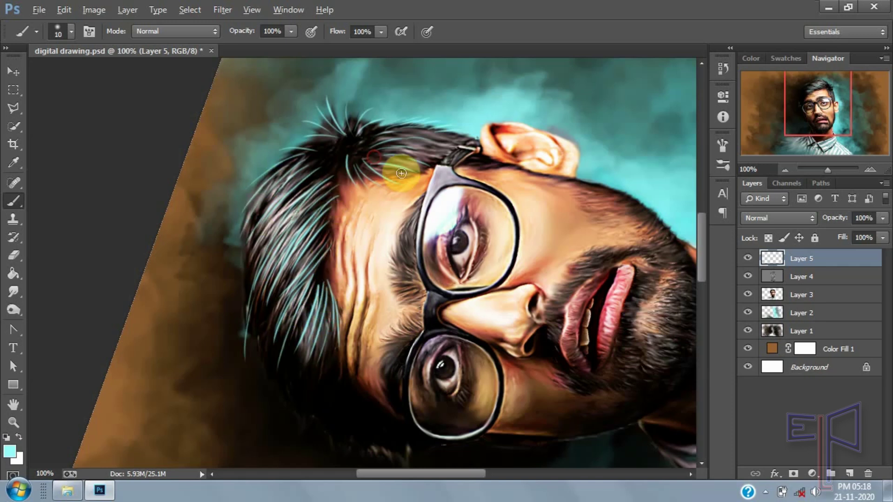
# Step: Smudge the cyan strands on the top and front of the hair at 60% strength with a 30 px brush
pyautogui.click(18, 297)
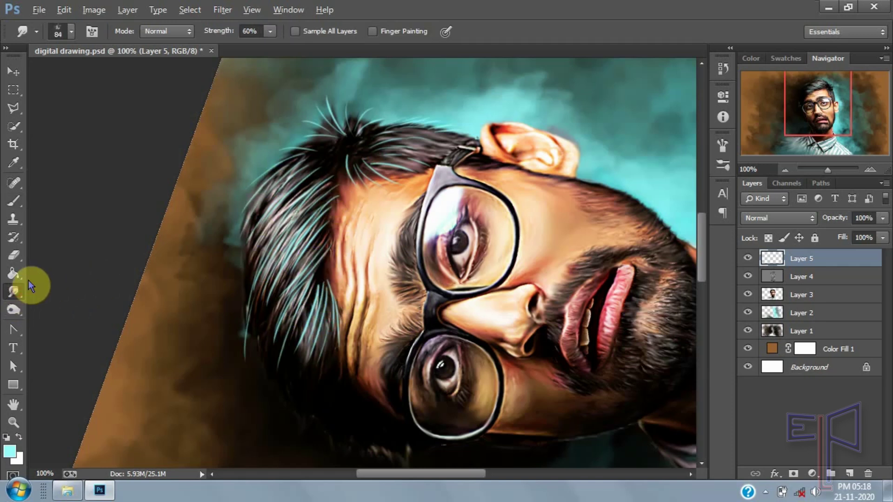
pyautogui.press('[')
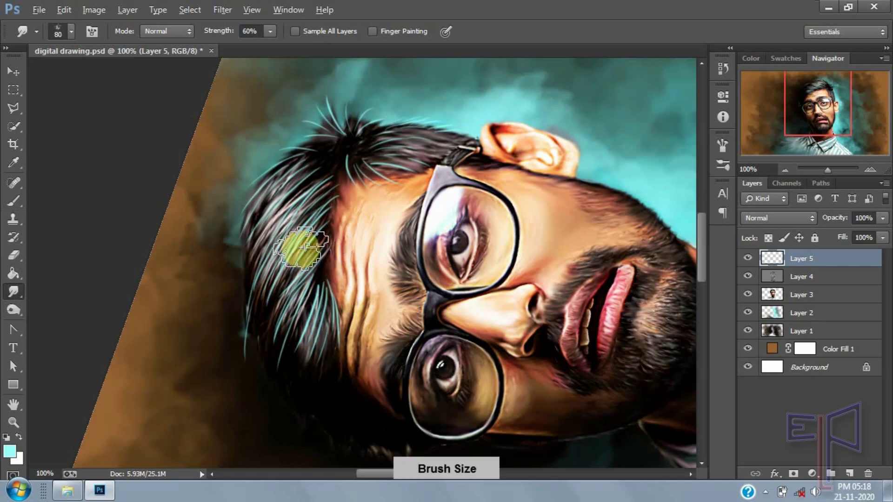
pyautogui.press('[')
pyautogui.press('[')
pyautogui.press('[')
pyautogui.moveTo(242, 367); pyautogui.dragTo(247, 295)
pyautogui.moveTo(323, 276); pyautogui.dragTo(328, 294)
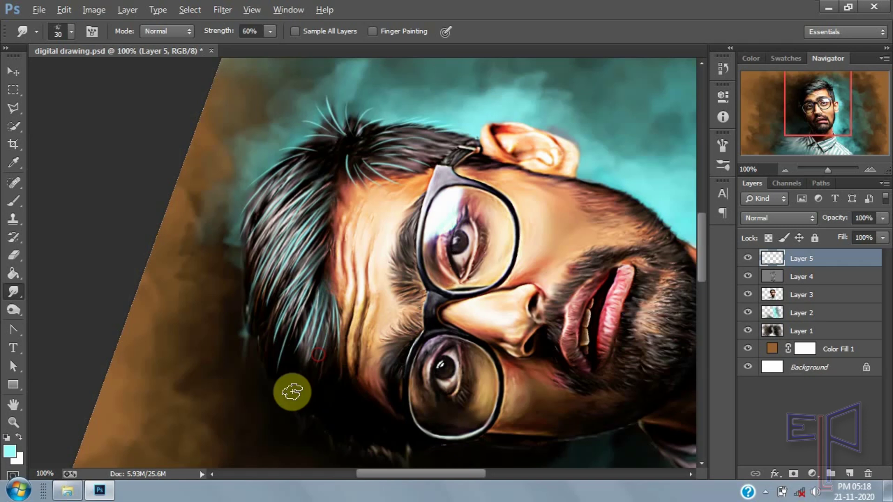
# Step: Blend the cyan strands around the crown and side hair with the Smudge tool at 25 to 20 px
pyautogui.press('[')
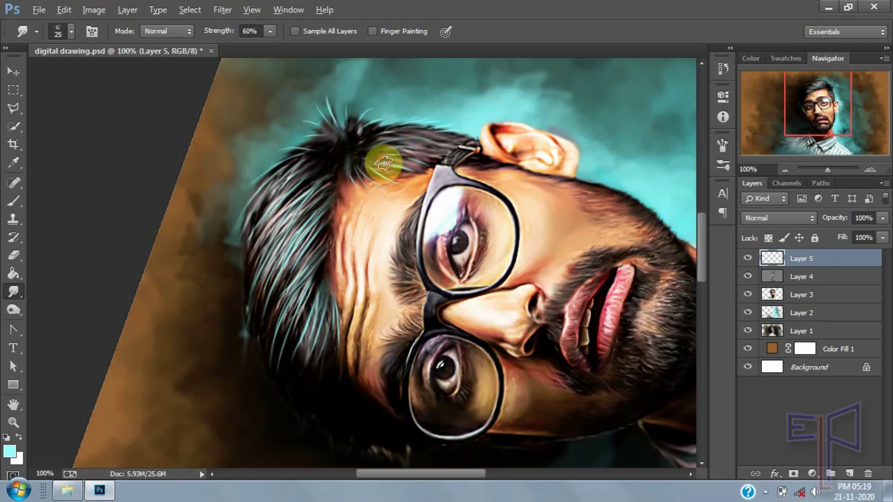
pyautogui.press('r')
pyautogui.press('[')
pyautogui.moveTo(462, 167); pyautogui.dragTo(461, 203)
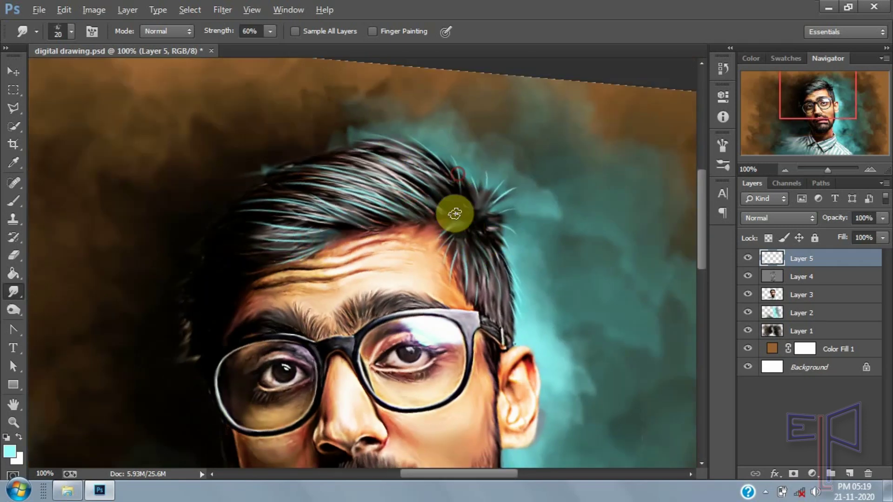
pyautogui.moveTo(326, 185)
pyautogui.mouseDown()
pyautogui.moveTo(349, 211)
pyautogui.moveTo(377, 215)
pyautogui.mouseUp()
# Step: Paint cyan hairs on the beard and moustache with a 7 px Brush and smudge them at 23% strength
pyautogui.click(785, 170)
pyautogui.click(814, 120)
pyautogui.click(870, 169)
pyautogui.click(870, 170)
pyautogui.click(785, 170)
pyautogui.click(13, 200)
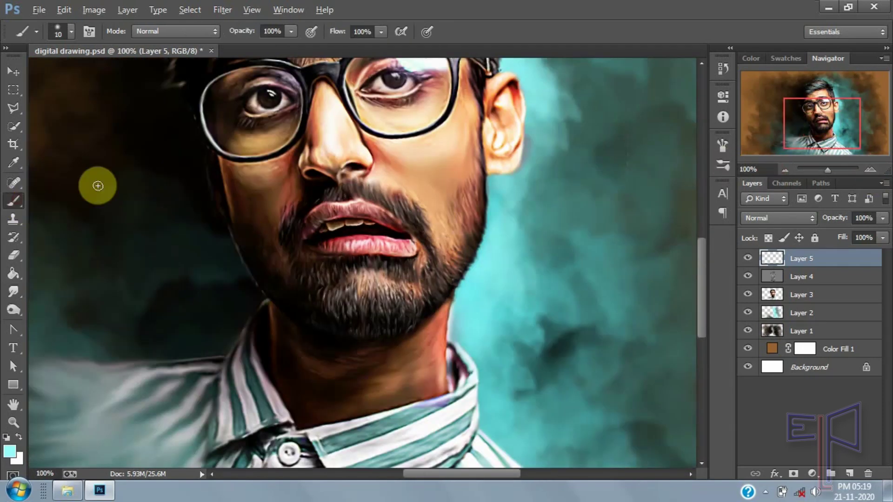
pyautogui.press('[')
pyautogui.press('[')
pyautogui.press('[')
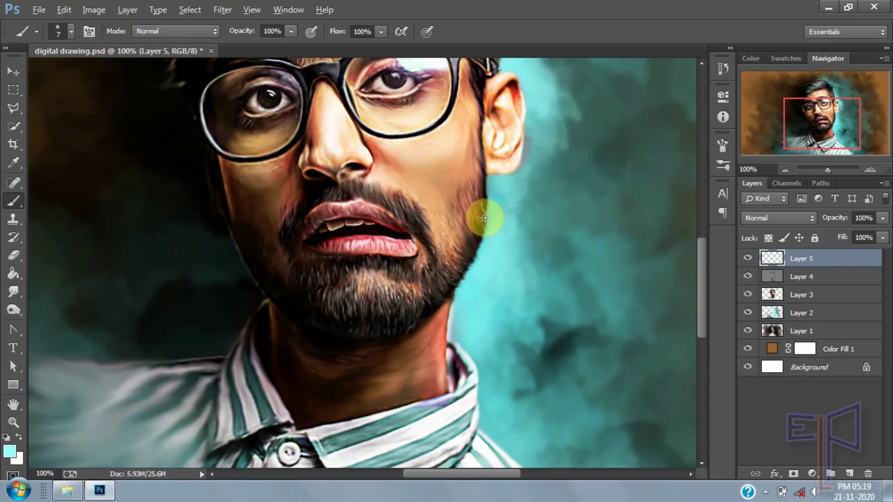
pyautogui.moveTo(440, 269)
pyautogui.mouseDown()
pyautogui.moveTo(414, 297)
pyautogui.moveTo(422, 216)
pyautogui.moveTo(374, 183)
pyautogui.moveTo(387, 197)
pyautogui.moveTo(389, 278)
pyautogui.moveTo(416, 318)
pyautogui.moveTo(453, 283)
pyautogui.moveTo(403, 297)
pyautogui.moveTo(482, 211)
pyautogui.moveTo(471, 243)
pyautogui.moveTo(488, 152)
pyautogui.moveTo(478, 92)
pyautogui.moveTo(423, 227)
pyautogui.moveTo(466, 244)
pyautogui.moveTo(482, 229)
pyautogui.moveTo(423, 298)
pyautogui.moveTo(379, 310)
pyautogui.moveTo(372, 197)
pyautogui.moveTo(406, 217)
pyautogui.mouseUp()
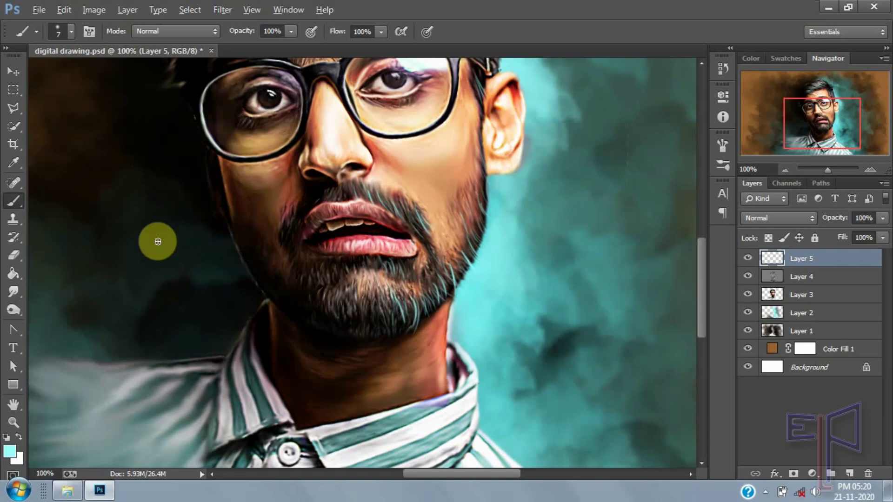
pyautogui.click(15, 292)
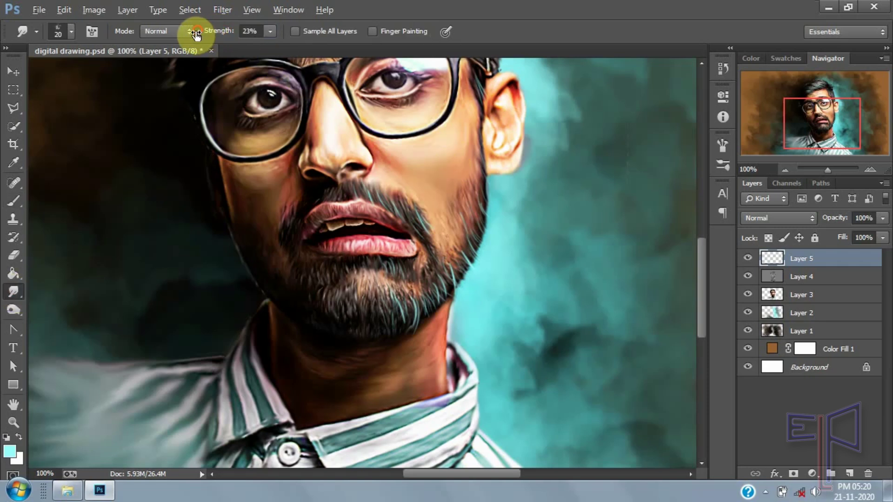
pyautogui.moveTo(416, 207)
pyautogui.mouseDown()
pyautogui.moveTo(464, 258)
pyautogui.moveTo(398, 307)
pyautogui.moveTo(447, 260)
pyautogui.mouseUp()
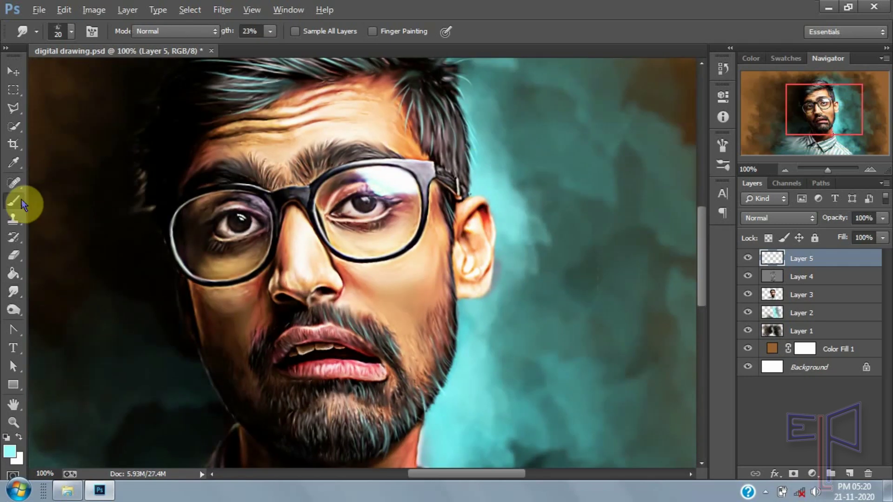
# Step: Paint cyan strands on the eyebrow nearest the ear and blend them with the Smudge tool
pyautogui.click(14, 201)
pyautogui.hotkey('ctrl', 'alt', 'z')
pyautogui.press('r')
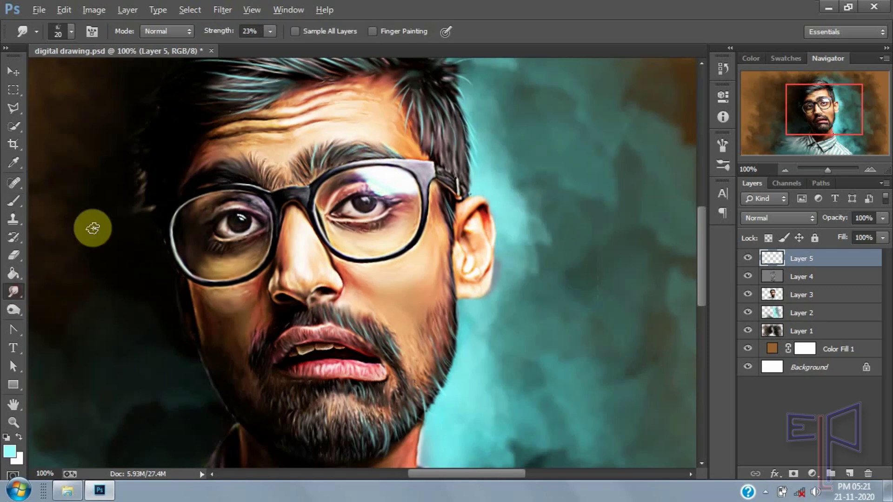
# Step: Compare the portrait with Layer 5 hidden and shown
pyautogui.hotkey('ctrl', '-')
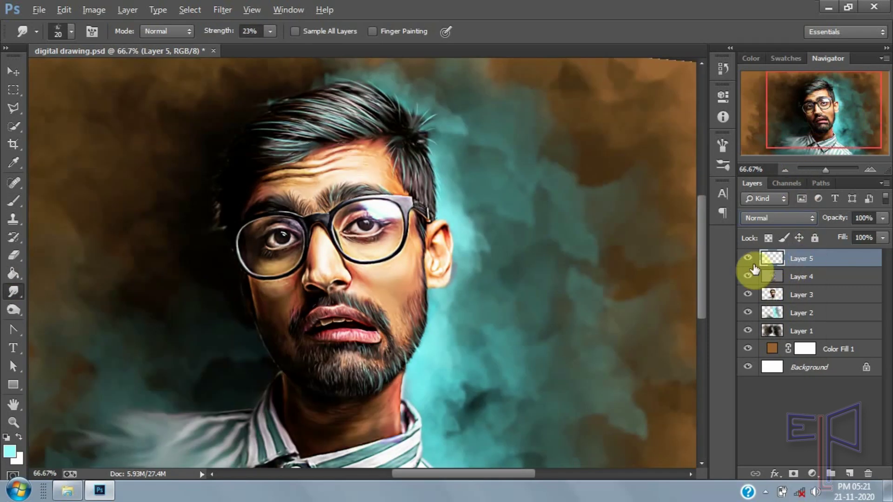
pyautogui.click(750, 260)
pyautogui.click(749, 261)
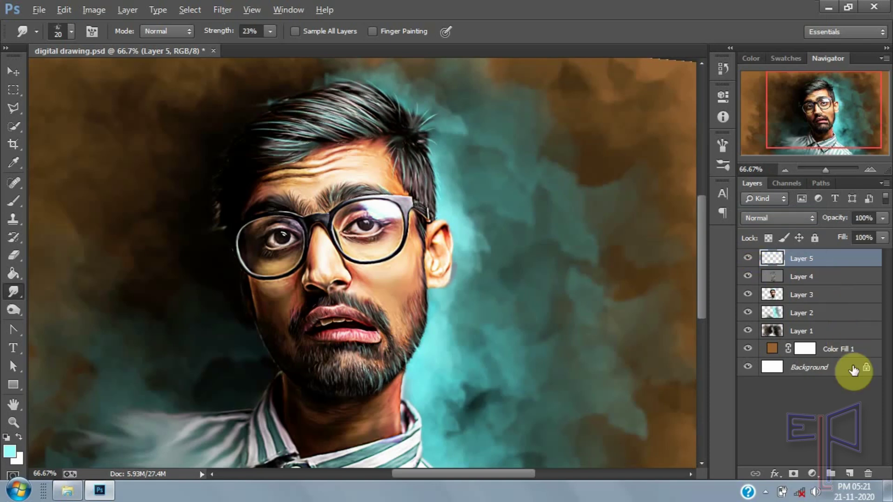
# Step: Add a new layer above Layer 5 and set its blend mode to Overlay
pyautogui.click(852, 475)
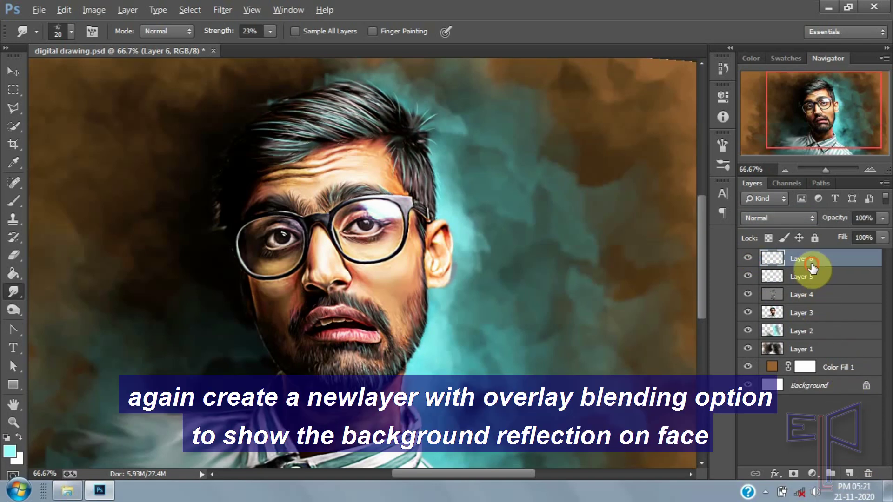
pyautogui.click(791, 218)
pyautogui.click(787, 173)
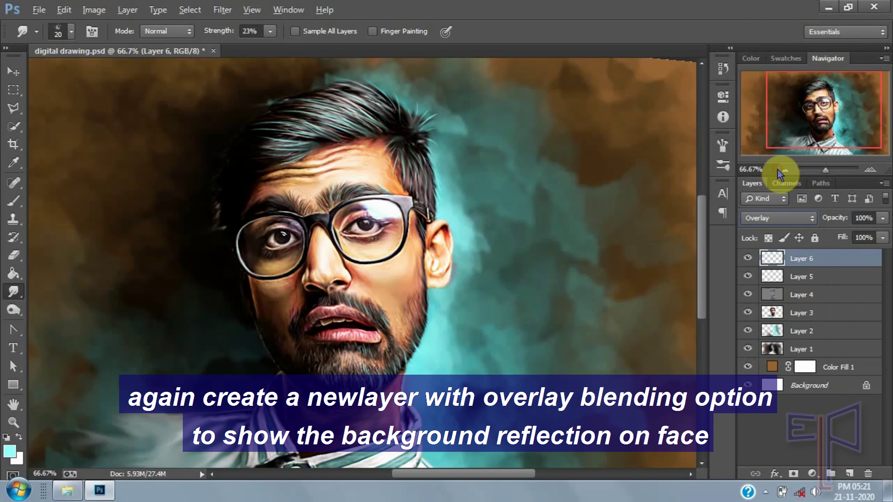
# Step: Paint broad cyan reflections over the ear side of the face on Layer 6 with a 200 px Brush
pyautogui.click(13, 200)
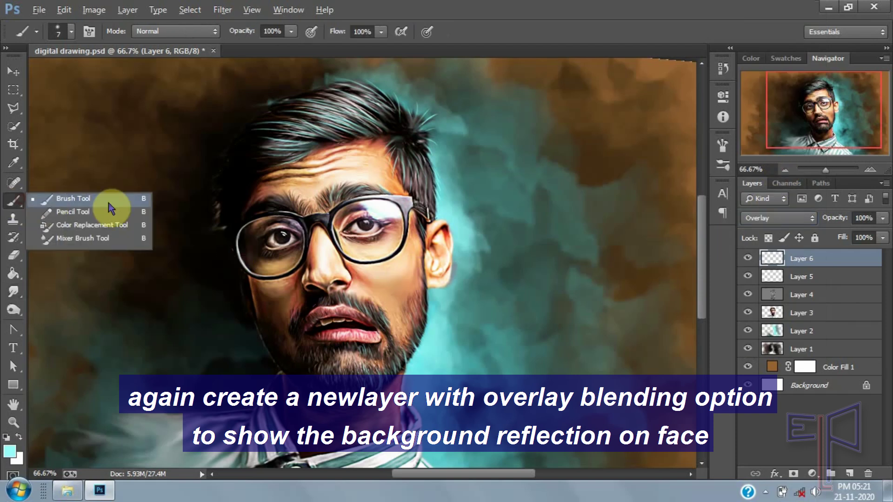
pyautogui.press(']')
pyautogui.press(']')
pyautogui.press(']')
pyautogui.press(']')
pyautogui.press(']')
pyautogui.press(']')
pyautogui.press(']')
pyautogui.press(']')
pyautogui.press(']')
pyautogui.press(']')
pyautogui.click(786, 168)
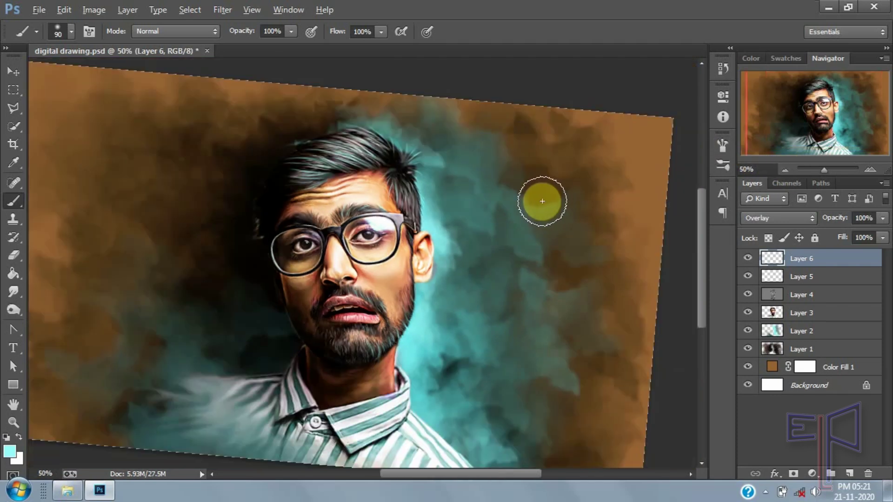
pyautogui.click(785, 168)
pyautogui.press(']')
pyautogui.press(']')
pyautogui.press(']')
pyautogui.press(']')
pyautogui.press(']')
pyautogui.moveTo(415, 177)
pyautogui.mouseDown()
pyautogui.moveTo(386, 157)
pyautogui.moveTo(435, 234)
pyautogui.moveTo(425, 307)
pyautogui.moveTo(447, 358)
pyautogui.moveTo(449, 335)
pyautogui.moveTo(427, 297)
pyautogui.moveTo(438, 232)
pyautogui.moveTo(375, 154)
pyautogui.moveTo(388, 181)
pyautogui.mouseUp()
# Step: Move Layer 6 directly above Layer 3 and clip it to Layer 3 with a clipping mask
pyautogui.moveTo(802, 268); pyautogui.dragTo(808, 304)
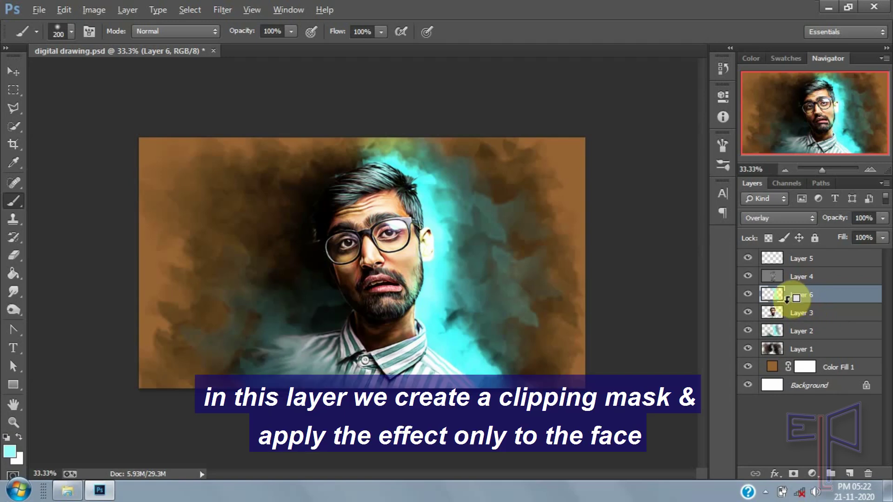
pyautogui.rightClick(817, 293)
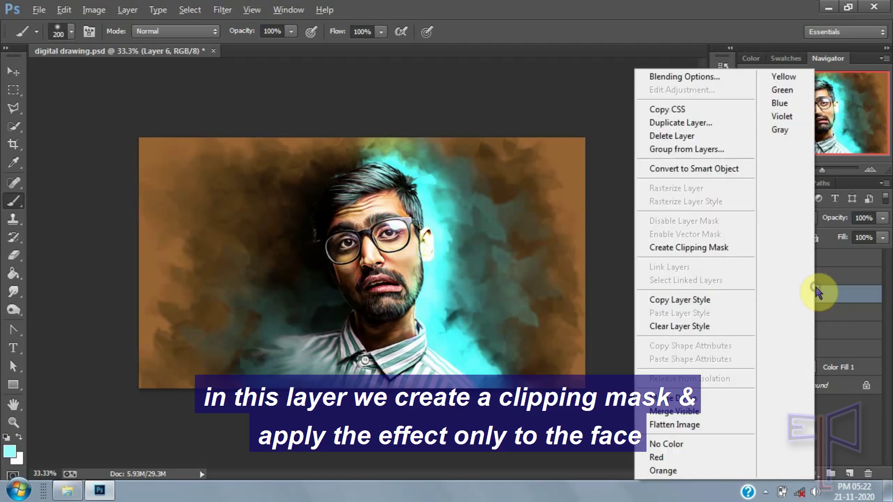
pyautogui.click(726, 248)
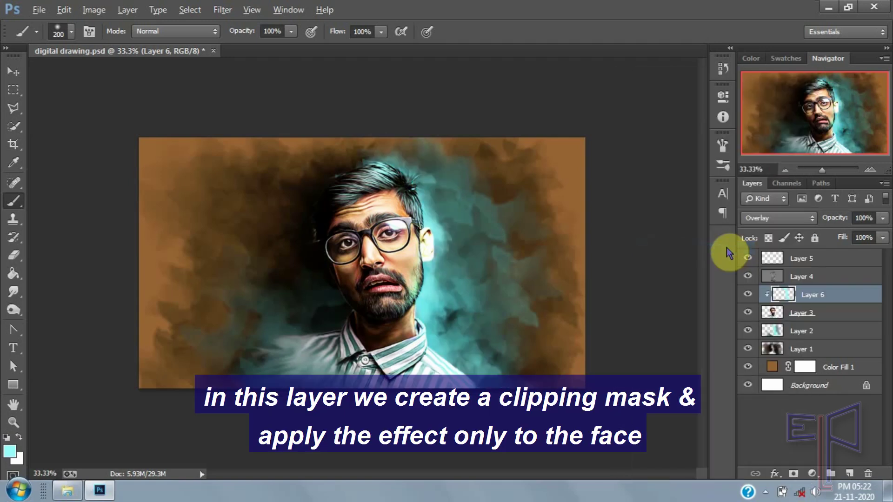
# Step: Compare the portrait with Layer 6 hidden and shown, and set Layer 6's opacity to 64%
pyautogui.click(747, 296)
pyautogui.click(748, 296)
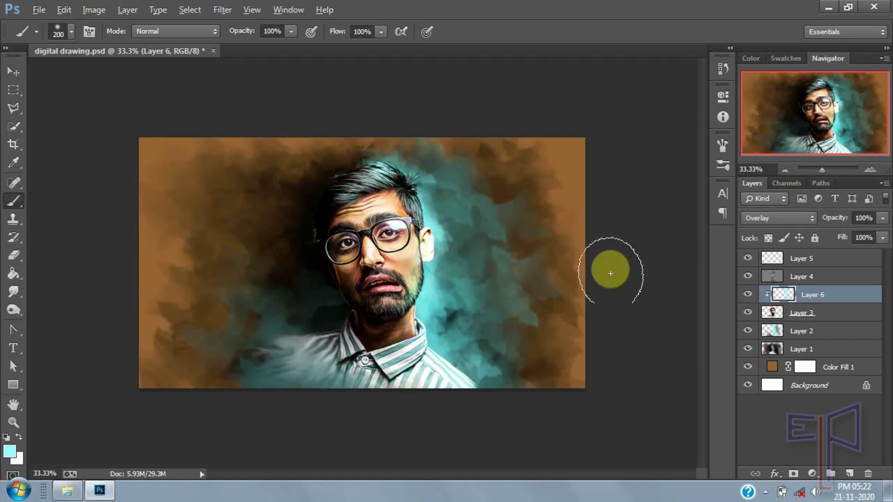
pyautogui.scroll(2, 611, 273)
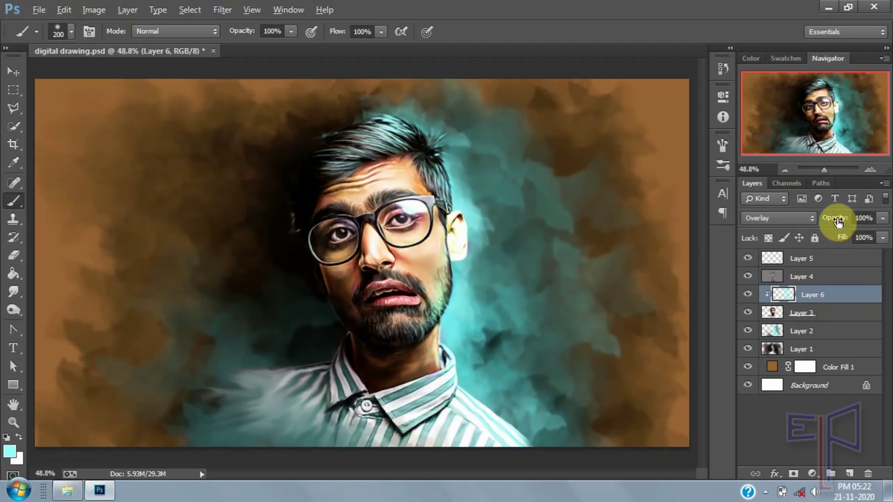
pyautogui.moveTo(832, 221); pyautogui.dragTo(832, 220)
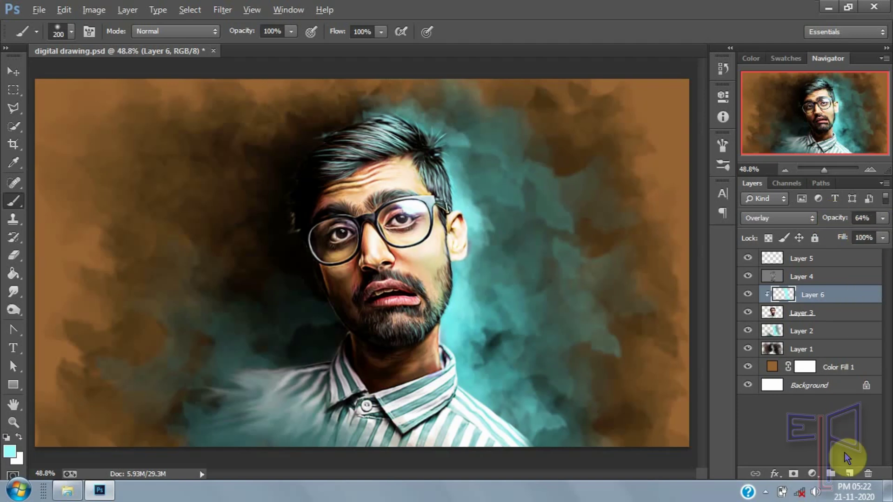
# Step: Add a new layer above Layer 6, clip it to Layer 3 and set its blend mode to Overlay
pyautogui.click(850, 473)
pyautogui.rightClick(791, 297)
pyautogui.click(721, 247)
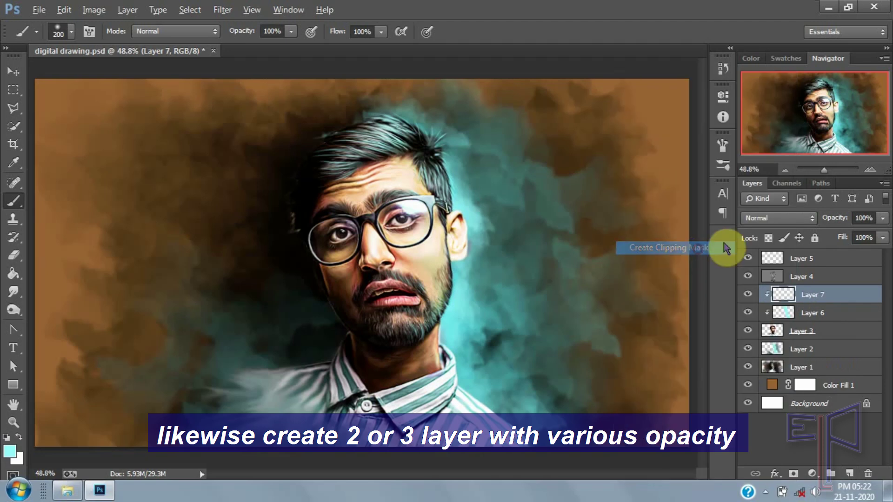
pyautogui.click(763, 219)
pyautogui.click(763, 174)
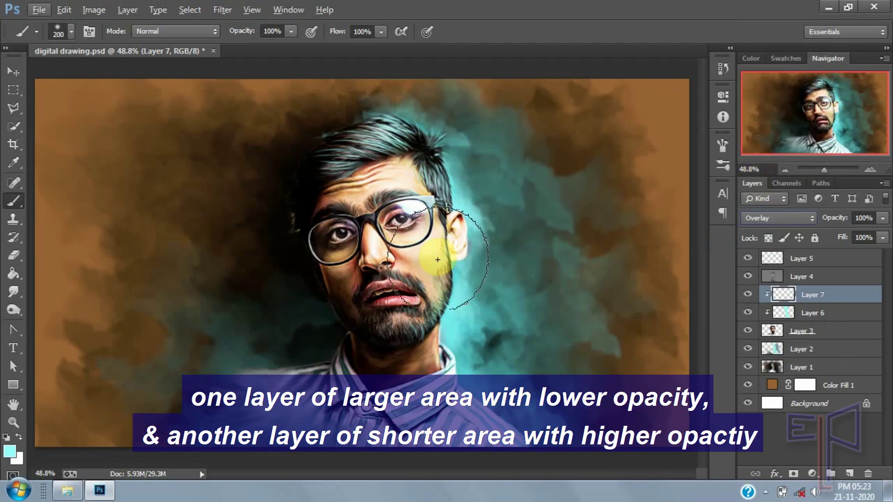
# Step: Paint cyan reflections along the cheek, jaw and neck edge on Layer 7 with a 50 px Brush at 31% opacity
pyautogui.click(870, 171)
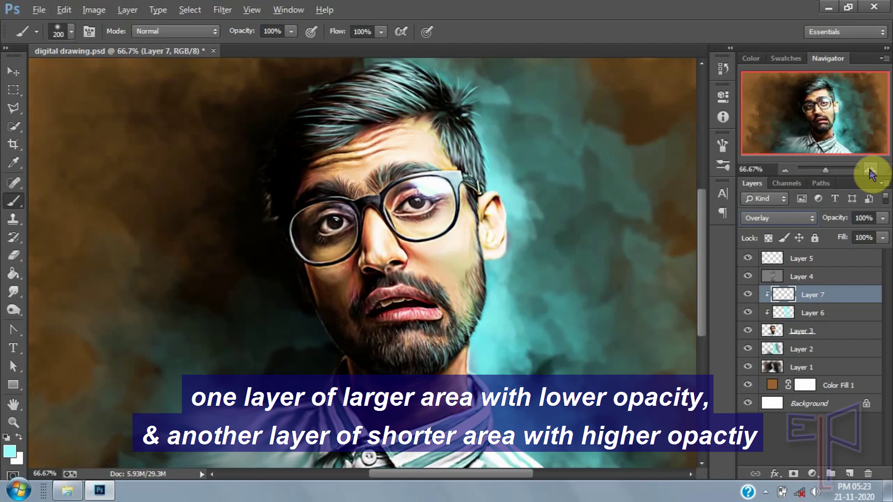
pyautogui.press('[')
pyautogui.press('[')
pyautogui.press('[')
pyautogui.press('[')
pyautogui.press('[')
pyautogui.press('[')
pyautogui.press('[')
pyautogui.press('[')
pyautogui.press('[')
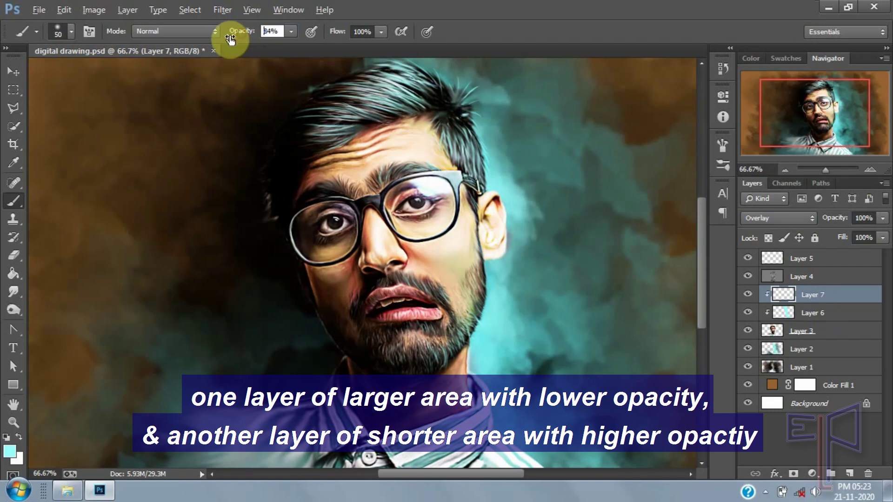
pyautogui.moveTo(194, 40); pyautogui.dragTo(188, 40)
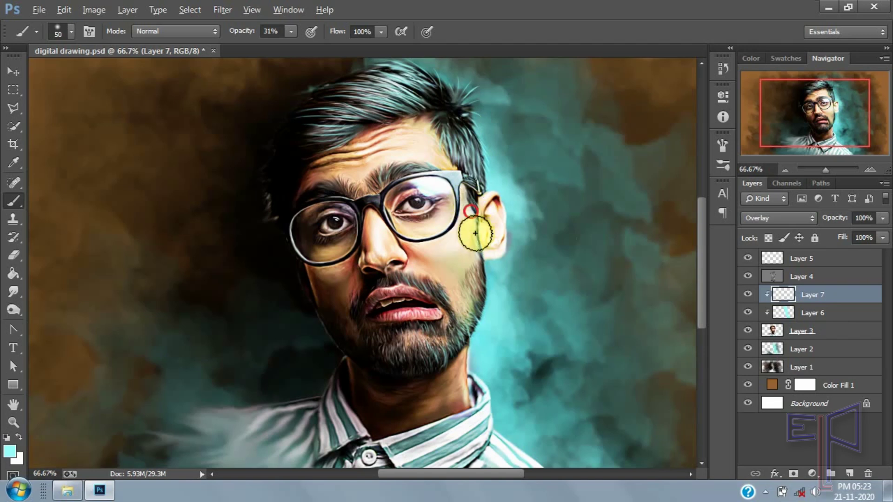
pyautogui.moveTo(480, 295)
pyautogui.mouseDown()
pyautogui.moveTo(455, 345)
pyautogui.moveTo(467, 396)
pyautogui.mouseUp()
# Step: Paint finer cyan reflections on the glasses, nose and ear areas of Layer 7 with Brush sizes from 20 down to 9 px
pyautogui.press('[')
pyautogui.press('[')
pyautogui.press('[')
pyautogui.press('[')
pyautogui.press('[')
pyautogui.press('[')
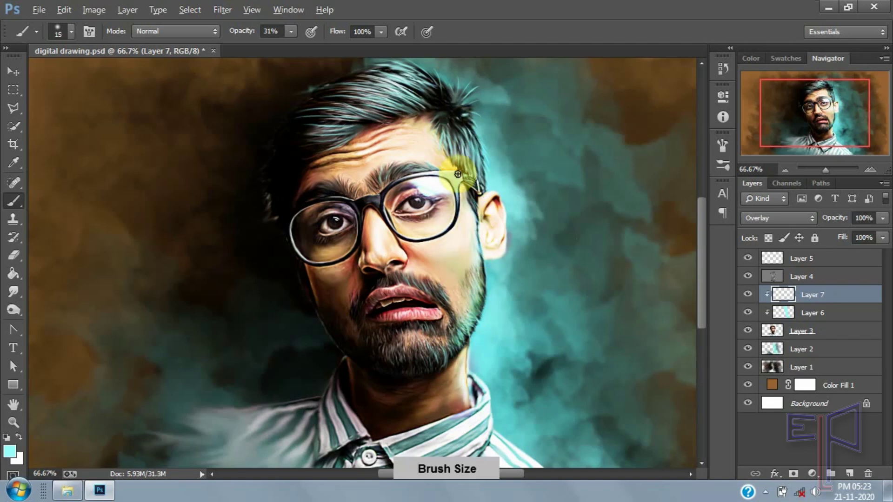
pyautogui.moveTo(393, 246); pyautogui.dragTo(410, 259)
pyautogui.press('Escape')
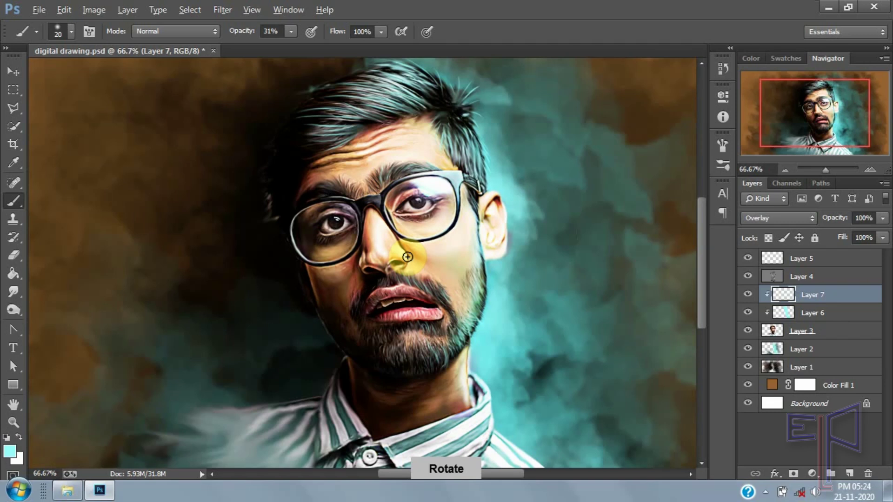
pyautogui.press('[')
pyautogui.press('[')
pyautogui.press('[')
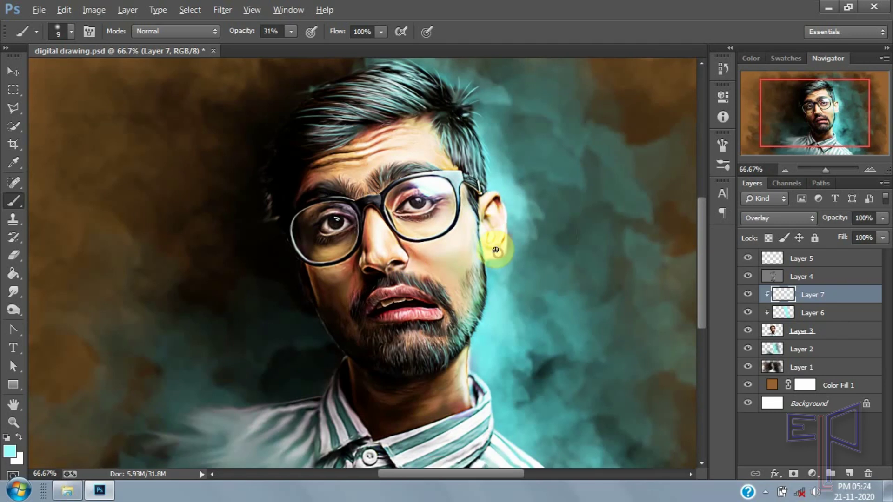
# Step: Adjust Layer 6's opacity, set Layer 7's opacity to 78% and enlarge the Brush to 20 px
pyautogui.click(817, 308)
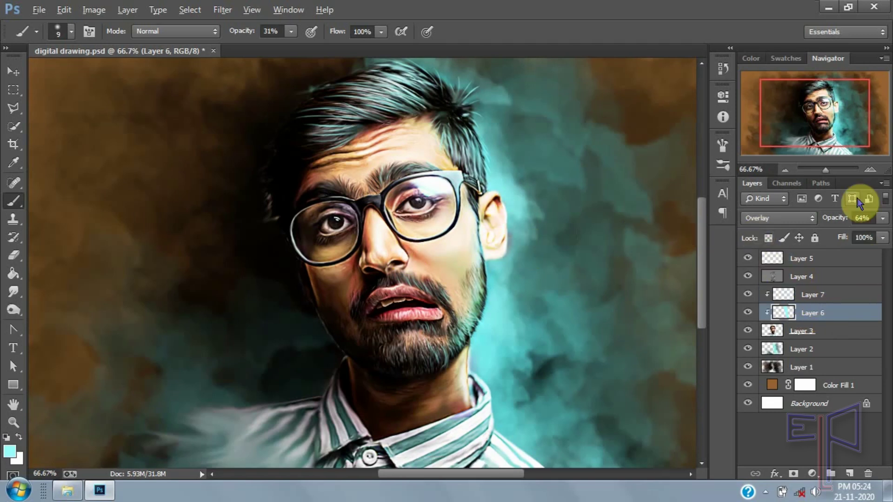
pyautogui.moveTo(834, 217); pyautogui.dragTo(835, 218)
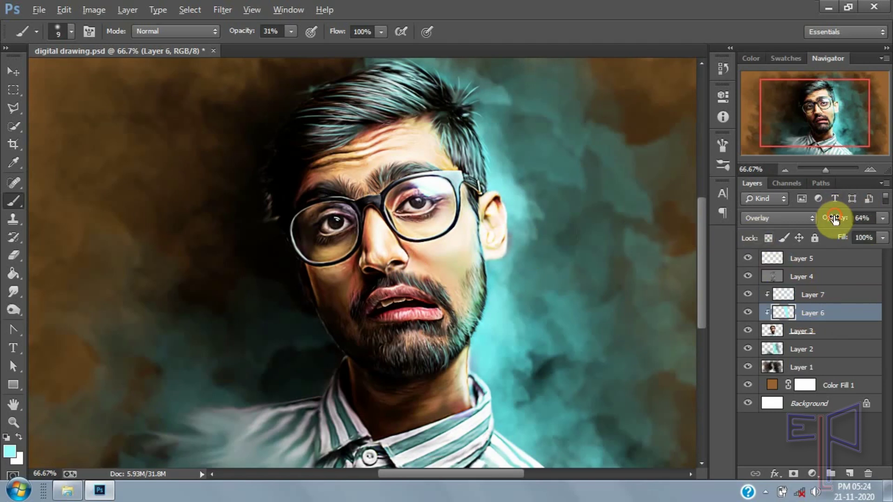
pyautogui.click(818, 294)
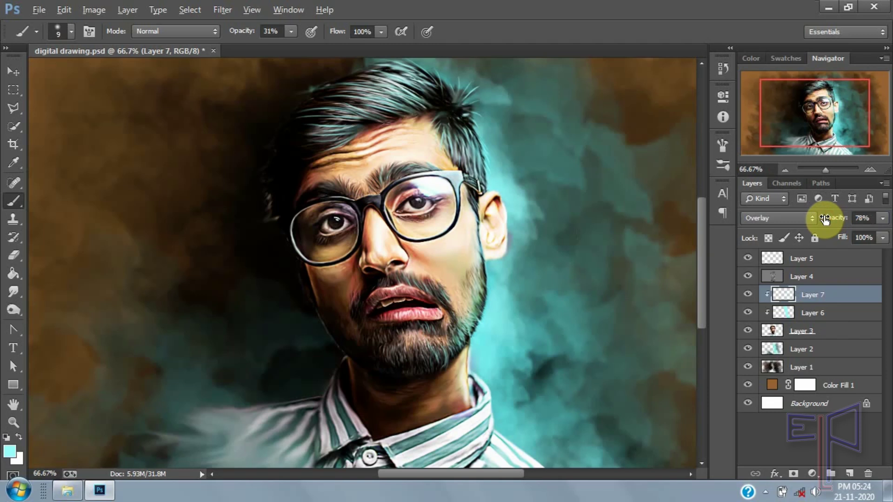
pyautogui.press(']')
pyautogui.press(']')
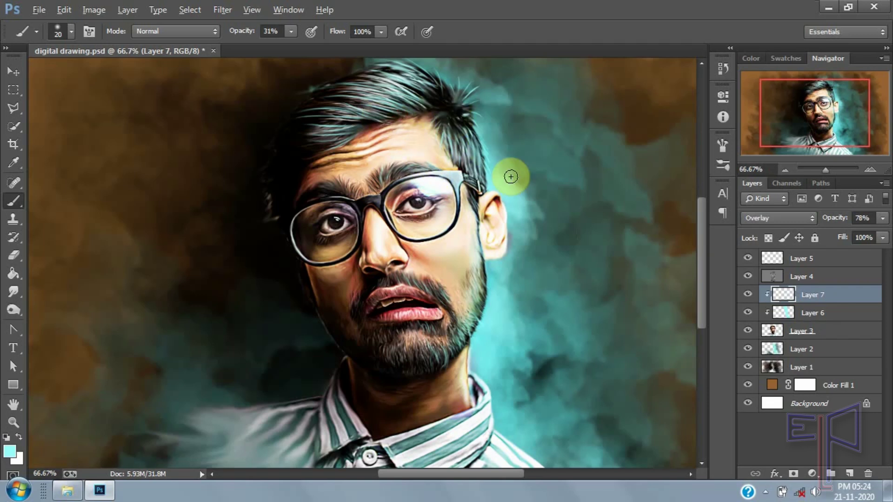
# Step: Add a new layer above Layer 7 and clip it to Layer 3 with a clipping mask
pyautogui.click(847, 473)
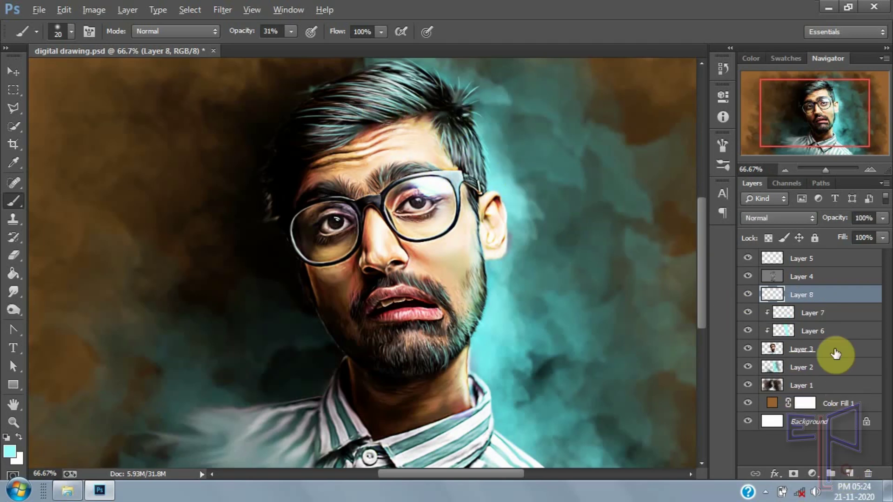
pyautogui.rightClick(806, 296)
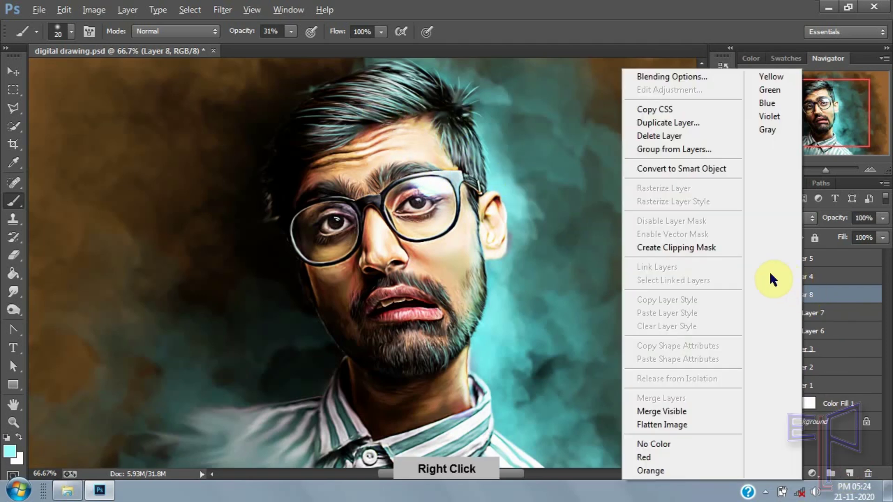
pyautogui.click(713, 247)
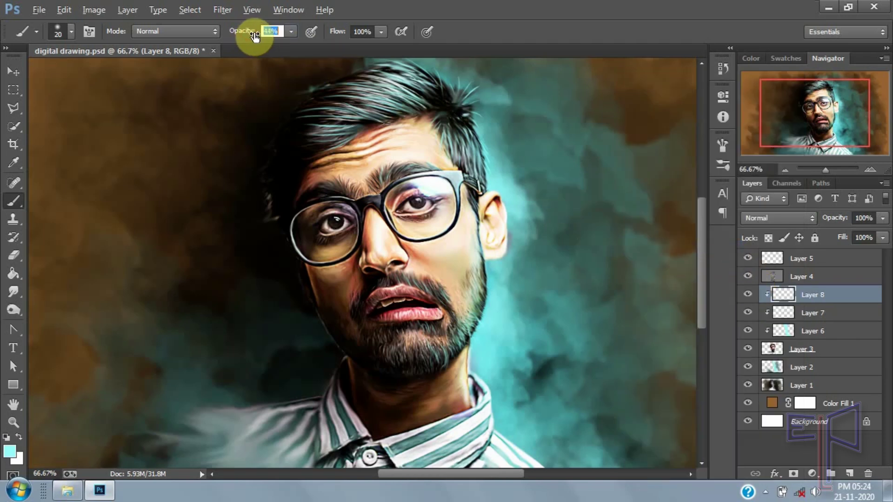
# Step: Paint cyan on the ear's edge with a 9 to 8 px Brush at 47% opacity and set Layer 8 to Overlay
pyautogui.moveTo(255, 36); pyautogui.dragTo(256, 34)
pyautogui.press('[')
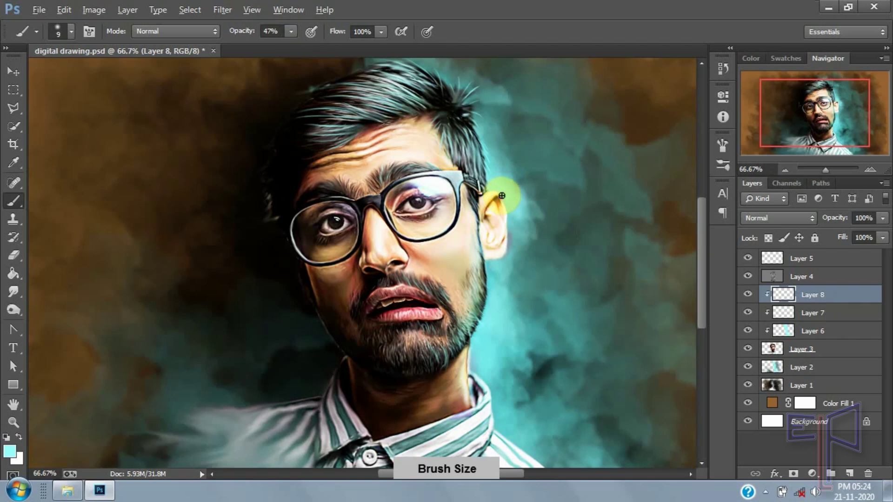
pyautogui.click(499, 196)
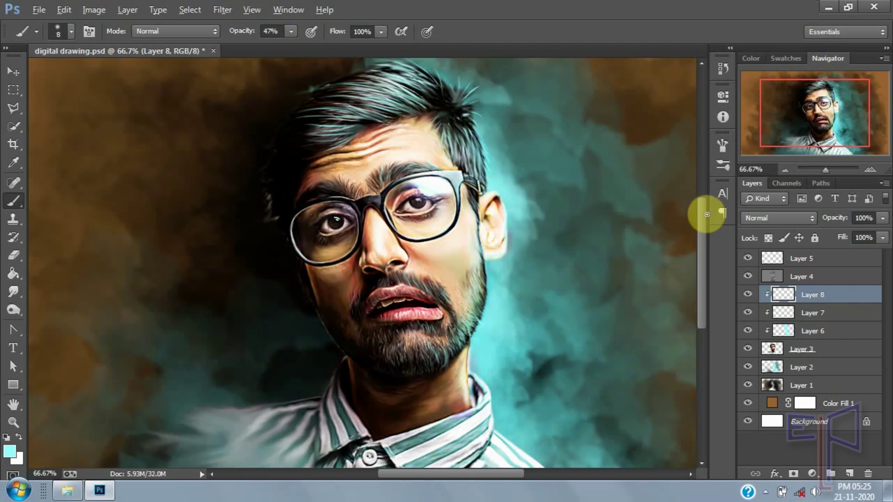
pyautogui.click(777, 218)
pyautogui.click(773, 174)
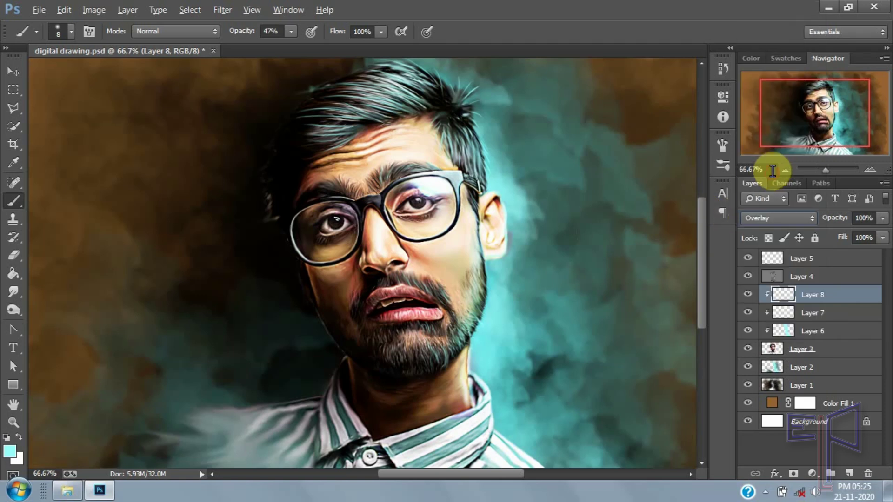
# Step: Paint cyan reflections along the jaw edge and, with a larger Brush, along the shirt's shoulder on Layer 8
pyautogui.moveTo(489, 286); pyautogui.dragTo(465, 356)
pyautogui.hotkey('ctrl', '-')
pyautogui.press(']')
pyautogui.press(']')
pyautogui.press(']')
pyautogui.moveTo(496, 420); pyautogui.dragTo(533, 451)
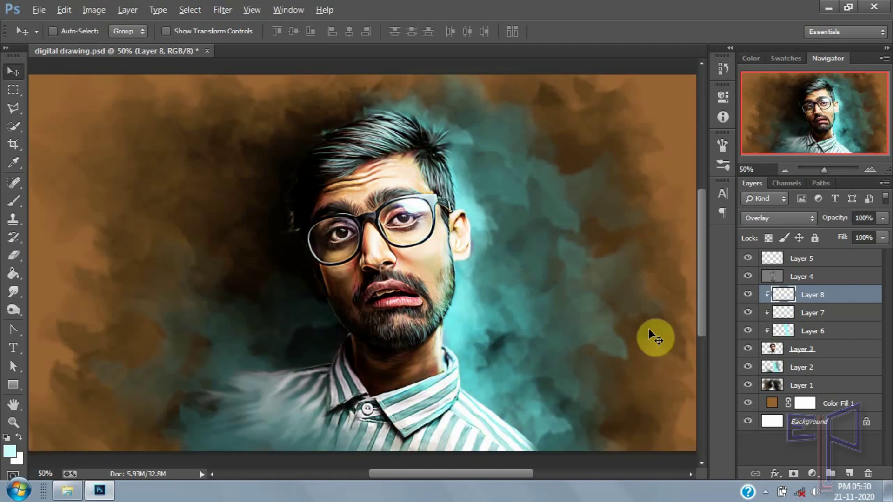
# Step: Add a new layer directly above Layer 2 and set the Brush color to light cyan (H 180, S 20%, B 100%)
pyautogui.click(837, 373)
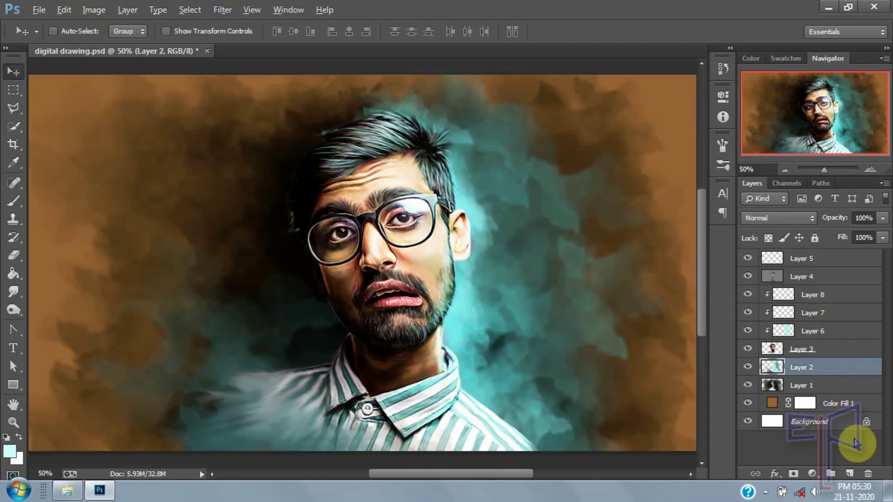
pyautogui.click(849, 474)
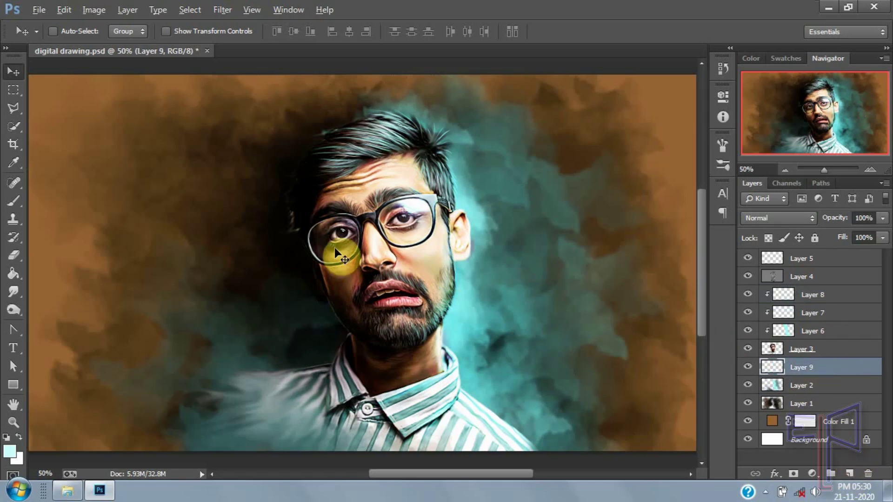
pyautogui.click(13, 212)
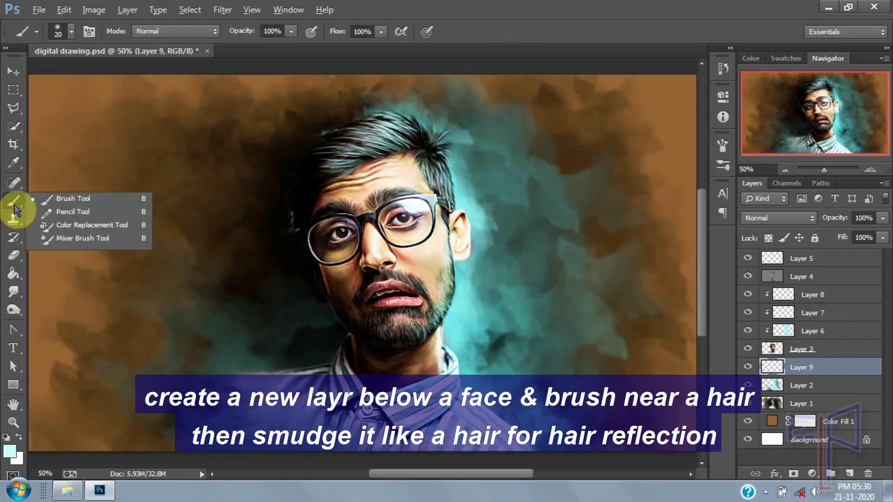
pyautogui.click(10, 450)
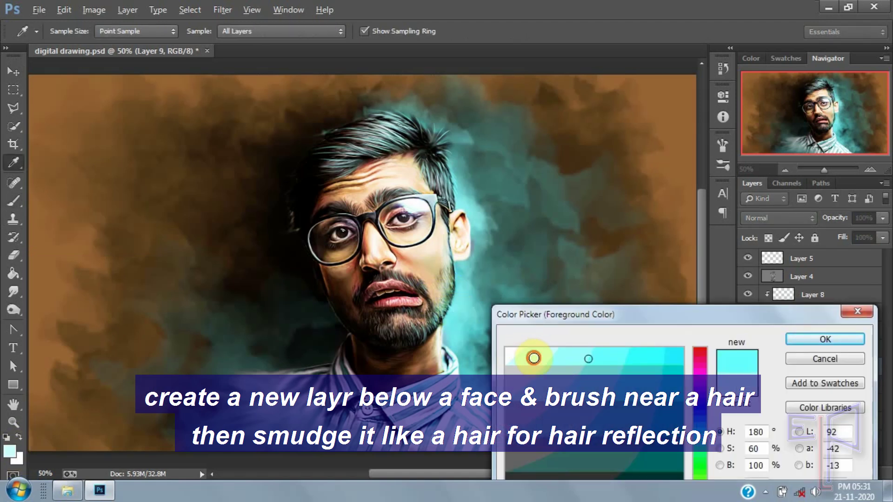
pyautogui.click(823, 340)
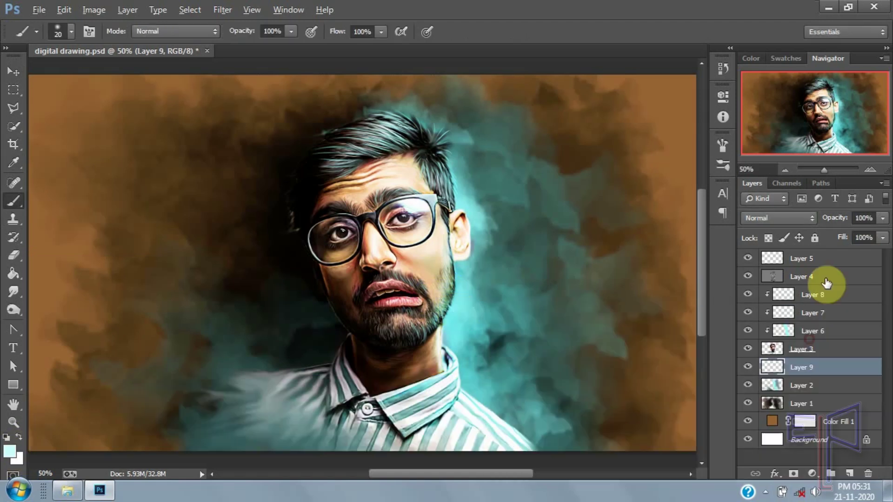
# Step: Paint a light cyan rim along the hair and face edge on Layer 9 with a 20 px Brush and set the layer to Color Dodge
pyautogui.click(868, 173)
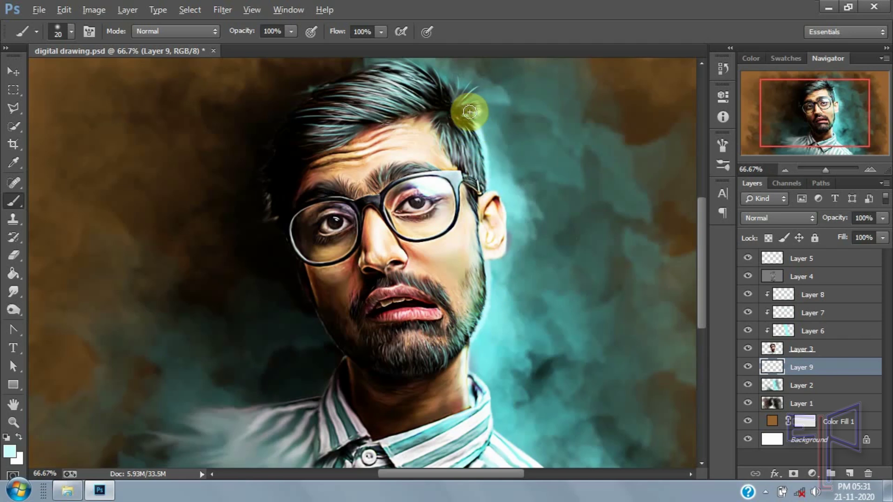
pyautogui.scroll(3, 443, 153)
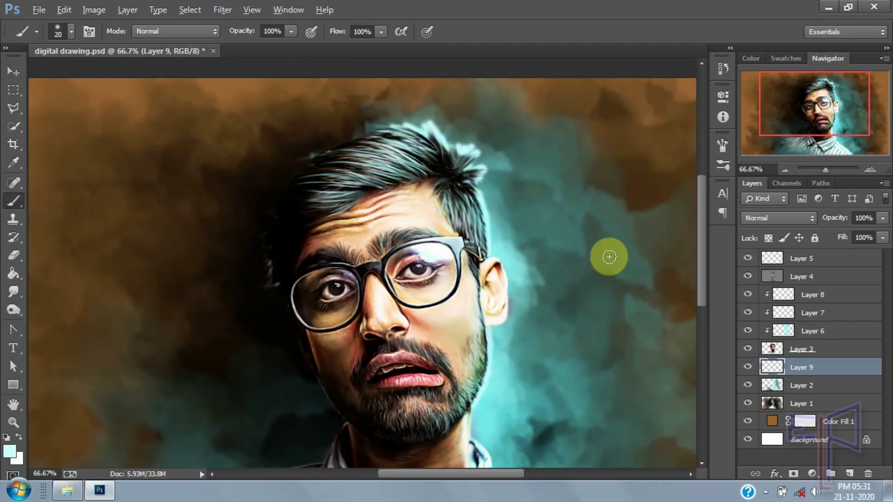
pyautogui.click(775, 218)
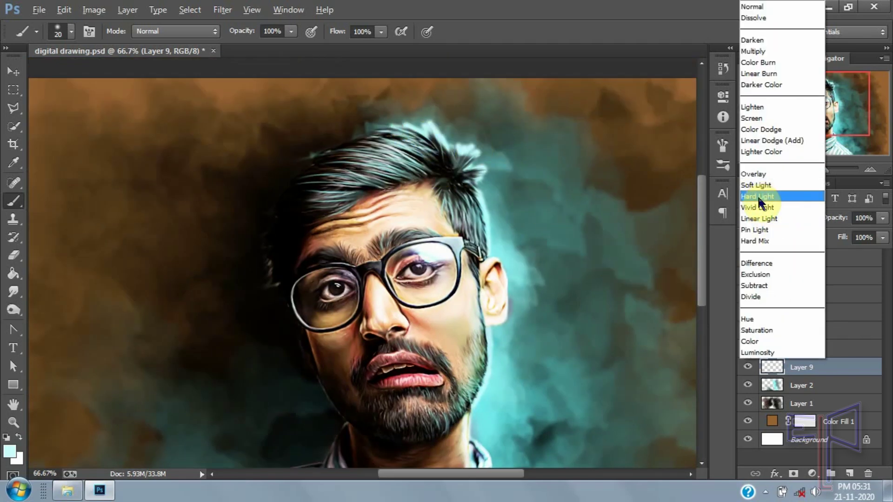
pyautogui.click(768, 133)
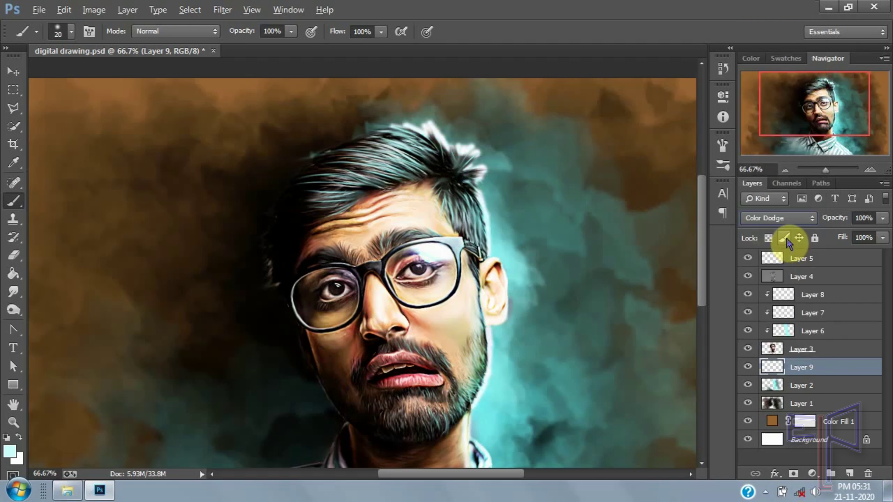
# Step: Set up the Smudge tool with the 14 px textured brush tip and a strength of 68%
pyautogui.click(13, 292)
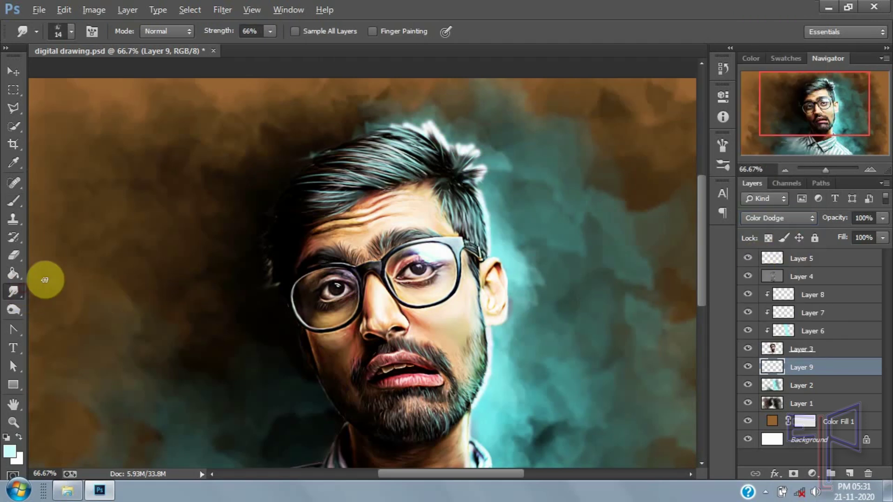
pyautogui.rightClick(550, 231)
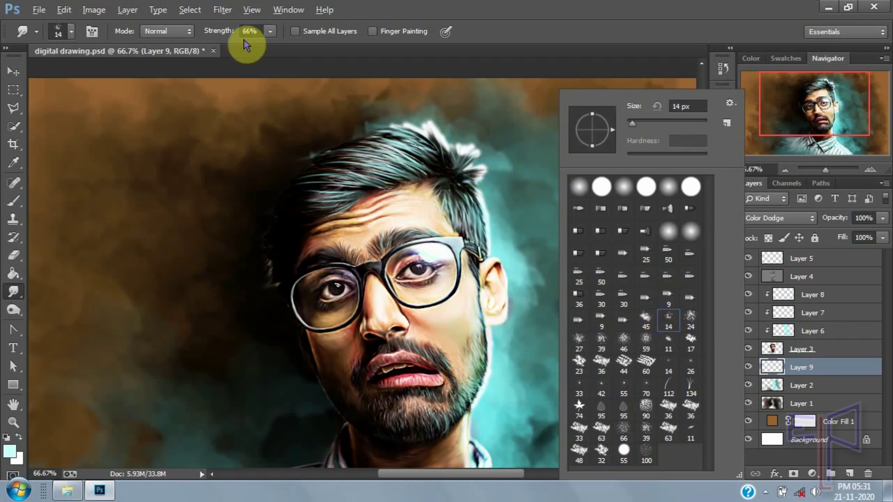
pyautogui.moveTo(225, 34); pyautogui.dragTo(231, 36)
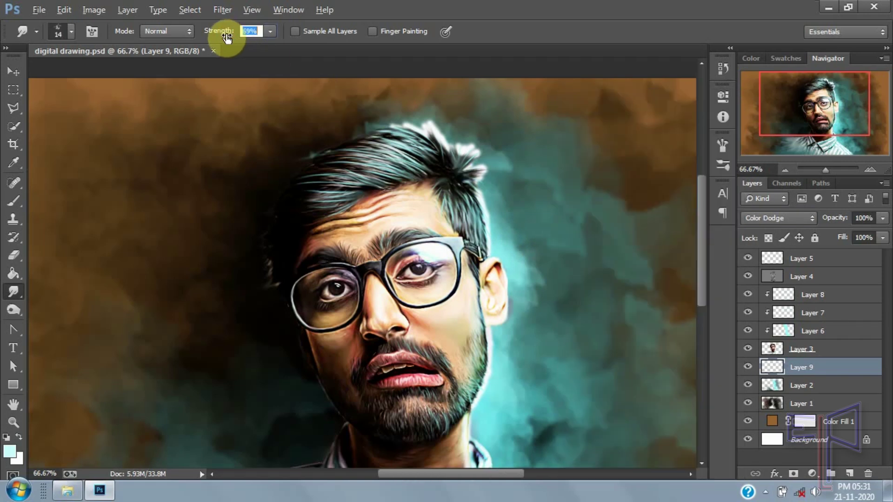
# Step: Smudge the rim light on Layer 9 outward into hair-like strands along the top and back of the hair
pyautogui.moveTo(432, 126); pyautogui.dragTo(482, 244)
pyautogui.press('r')
pyautogui.moveTo(496, 277); pyautogui.dragTo(553, 186)
pyautogui.click(869, 170)
pyautogui.moveTo(845, 134); pyautogui.dragTo(843, 121)
pyautogui.moveTo(374, 160); pyautogui.dragTo(346, 174)
pyautogui.moveTo(337, 167)
pyautogui.mouseDown()
pyautogui.moveTo(365, 140)
pyautogui.moveTo(413, 133)
pyautogui.mouseUp()
pyautogui.moveTo(467, 150)
pyautogui.mouseDown()
pyautogui.moveTo(448, 134)
pyautogui.moveTo(477, 123)
pyautogui.mouseUp()
pyautogui.moveTo(489, 162); pyautogui.dragTo(540, 134)
pyautogui.moveTo(491, 188); pyautogui.dragTo(527, 158)
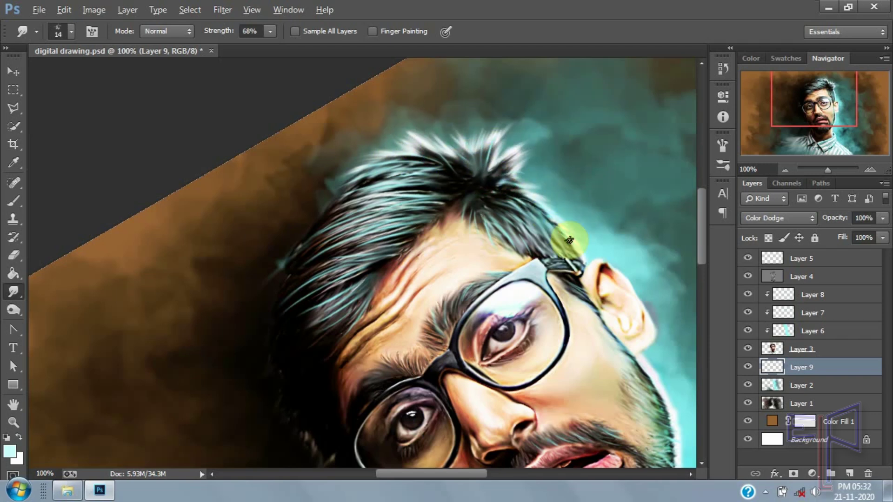
# Step: Smudge the rim light along the side hair and the beard's outer edge into fine strands
pyautogui.press('r')
pyautogui.moveTo(604, 188); pyautogui.dragTo(529, 273)
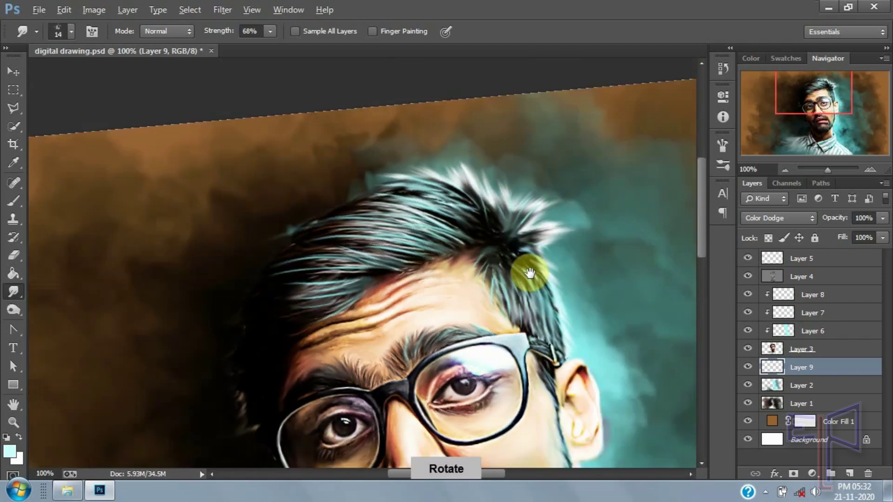
pyautogui.moveTo(585, 463); pyautogui.dragTo(410, 293)
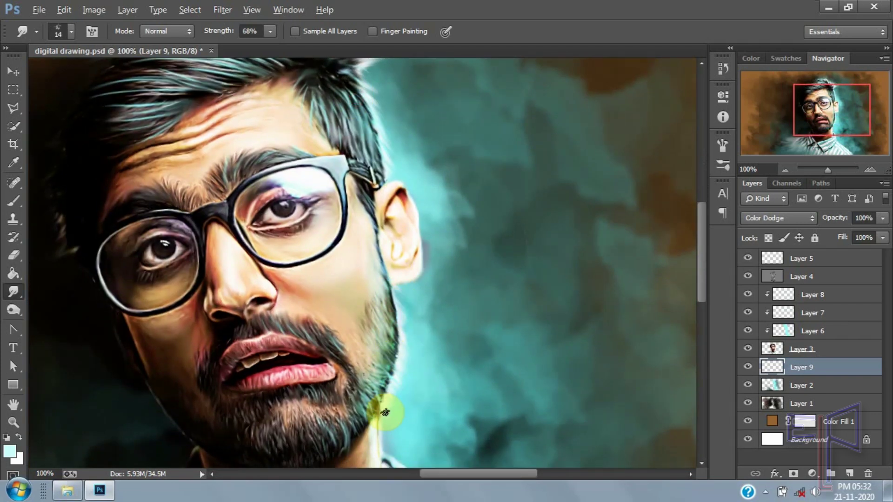
pyautogui.press('r')
pyautogui.moveTo(454, 211); pyautogui.dragTo(473, 207)
pyautogui.hotkey('ctrl', '-')
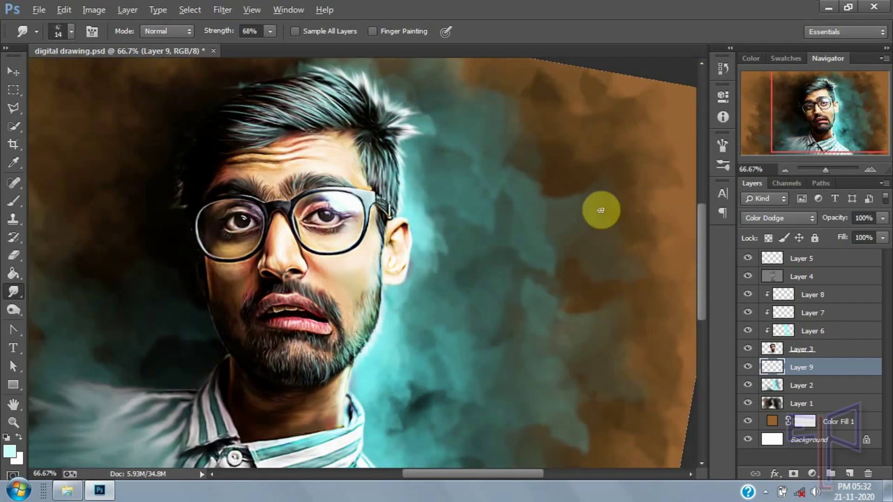
# Step: Add a new layer above Layer 5 at the top of the layer stack for the eye lenses
pyautogui.click(808, 295)
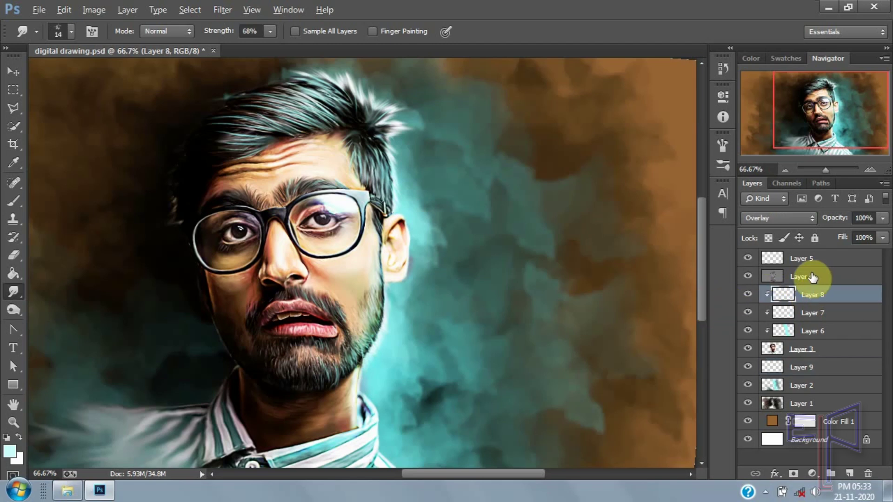
pyautogui.click(803, 261)
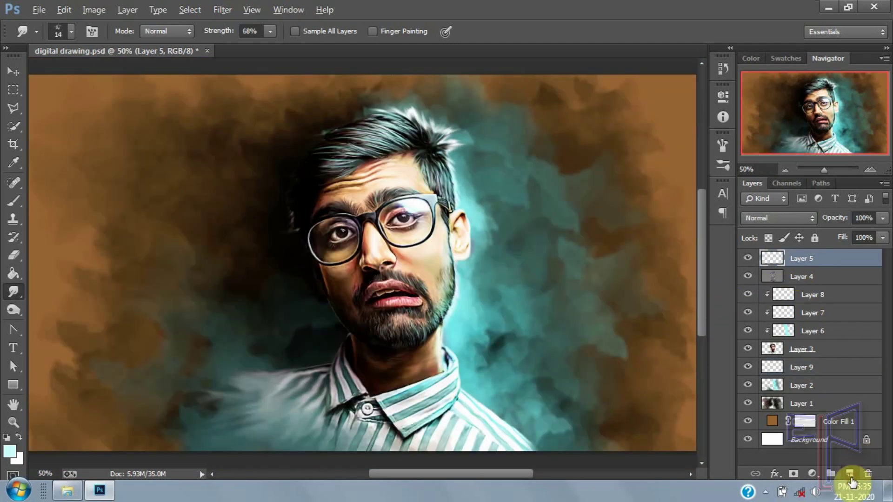
pyautogui.click(850, 476)
pyautogui.scroll(8, 443, 190)
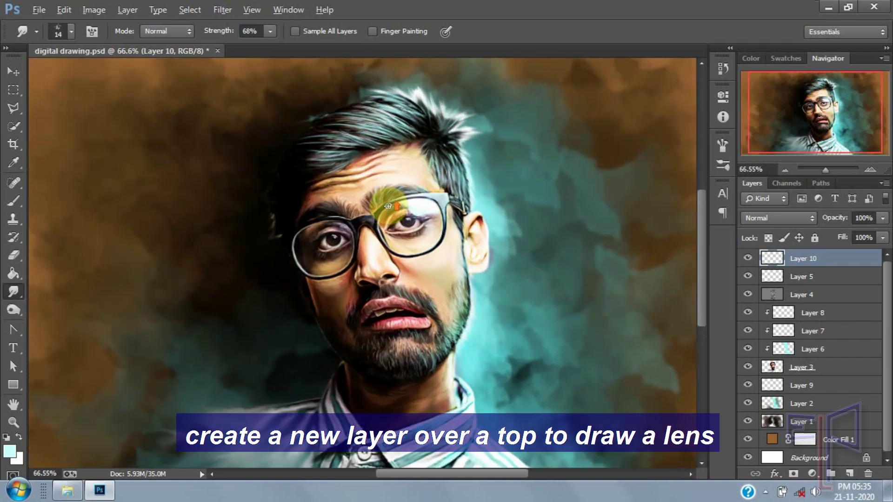
pyautogui.scroll(4, 455, 213)
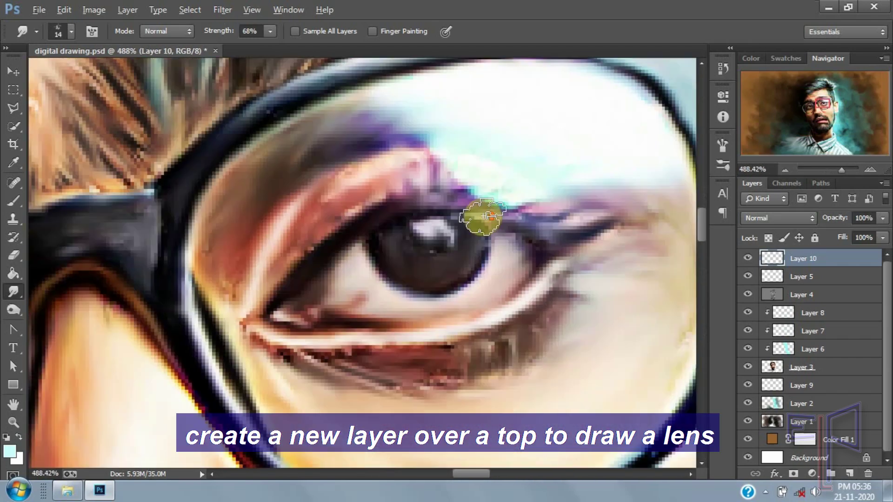
# Step: Paint a light cyan disc over the iris of the eye nearer the ear with a 28 px hard round Brush on Layer 10
pyautogui.click(22, 203)
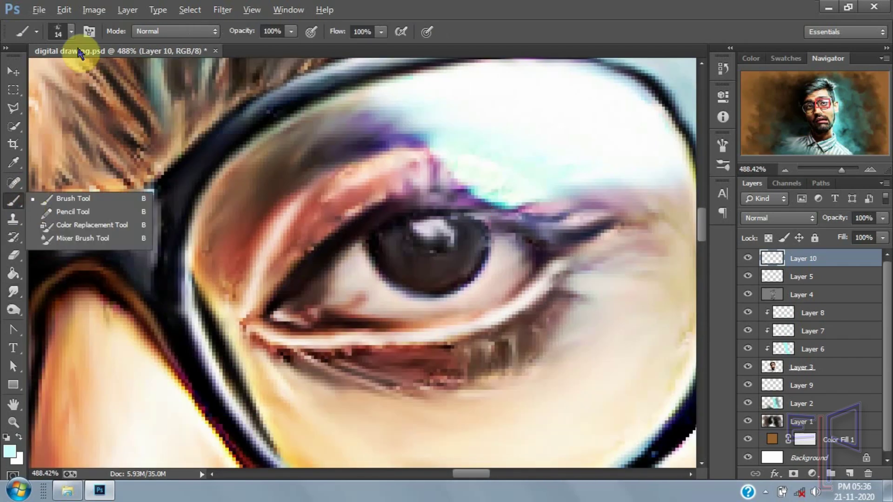
pyautogui.click(71, 33)
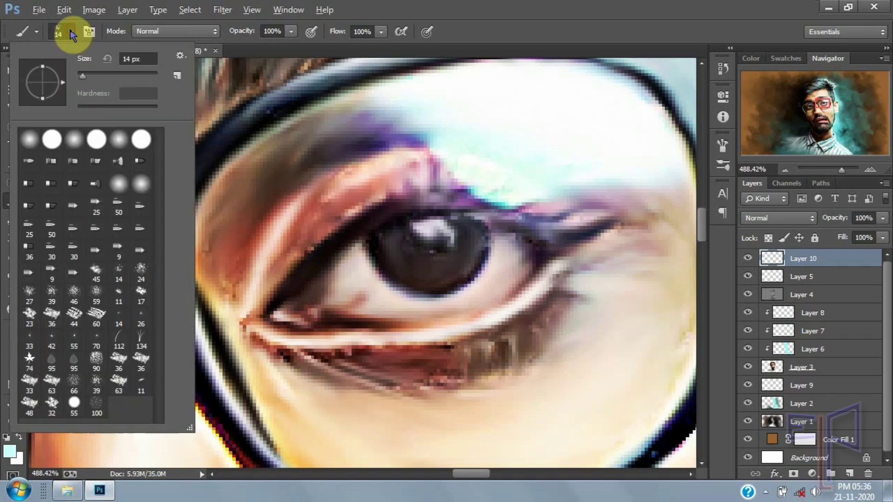
pyautogui.click(54, 139)
pyautogui.click(431, 244)
pyautogui.moveTo(431, 242); pyautogui.dragTo(451, 232)
pyautogui.click(432, 232)
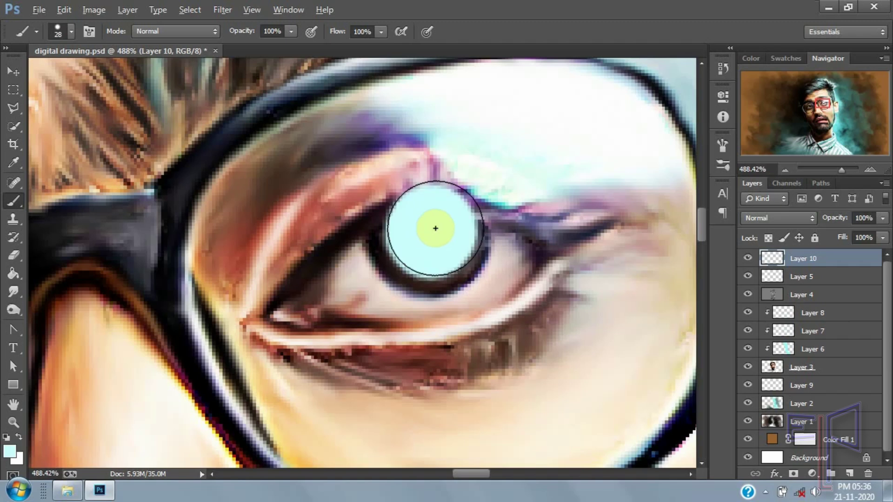
# Step: Change the foreground to a brighter, more saturated cyan and cover the irises of both eyes with solid discs
pyautogui.click(11, 450)
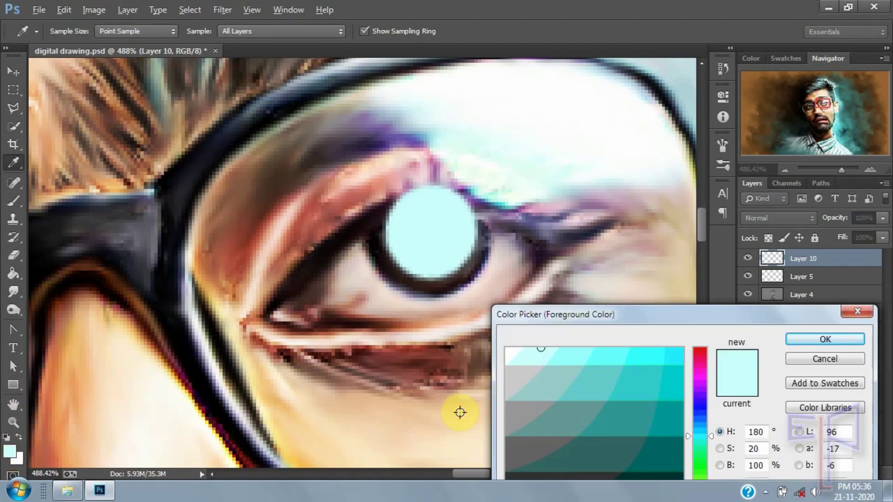
pyautogui.click(810, 340)
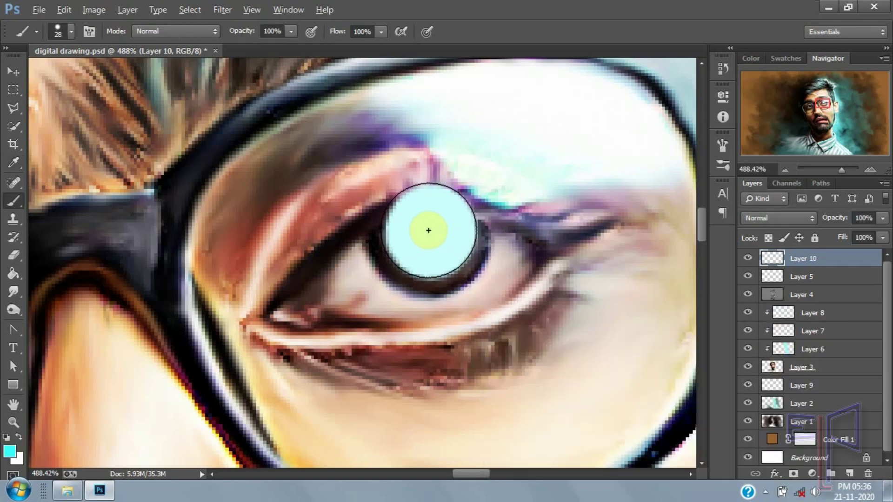
pyautogui.click(428, 231)
pyautogui.scroll(-2, 392, 303)
pyautogui.scroll(2, 259, 328)
pyautogui.click(189, 329)
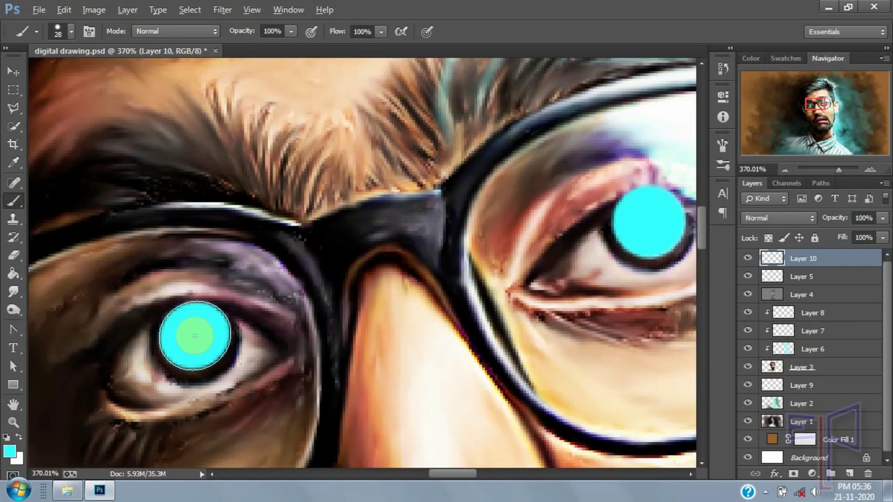
# Step: Set the Eraser to a 17 px hard round tip at 100% opacity
pyautogui.click(29, 257)
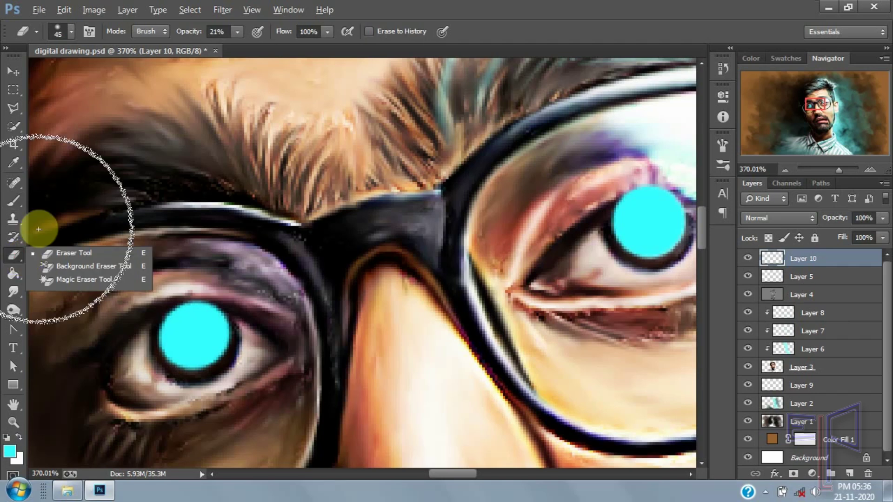
pyautogui.click(71, 31)
pyautogui.click(51, 139)
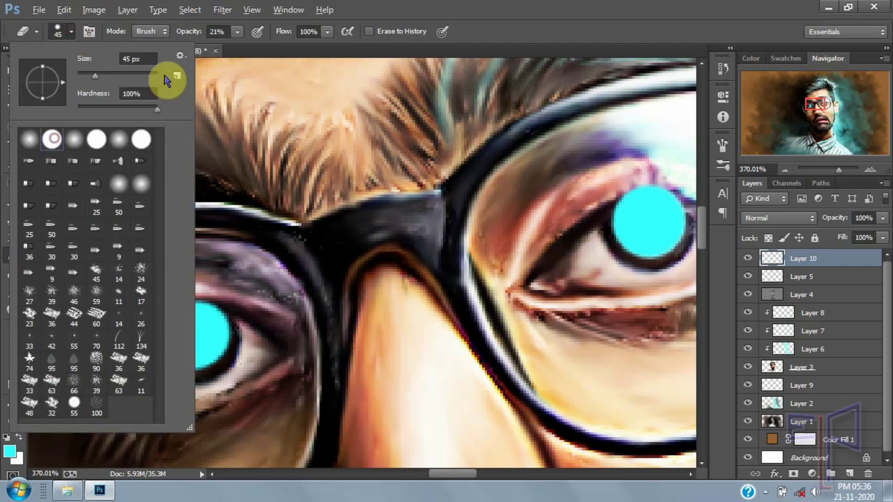
pyautogui.moveTo(186, 30)
pyautogui.mouseDown()
pyautogui.moveTo(478, 66)
pyautogui.moveTo(549, 137)
pyautogui.mouseUp()
pyautogui.moveTo(608, 198); pyautogui.dragTo(572, 191)
pyautogui.scroll(-3, 610, 237)
# Step: Erase the center of both cyan discs so the pupils show through as rings
pyautogui.scroll(5, 592, 235)
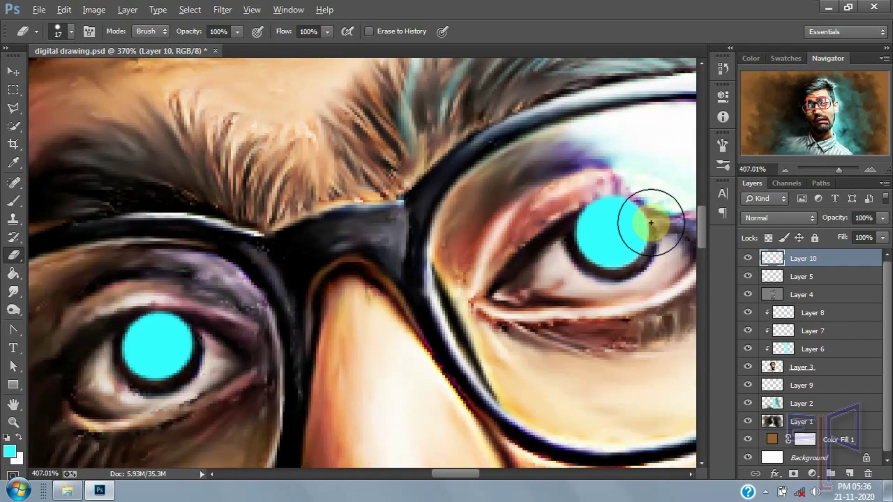
pyautogui.scroll(-4, 590, 240)
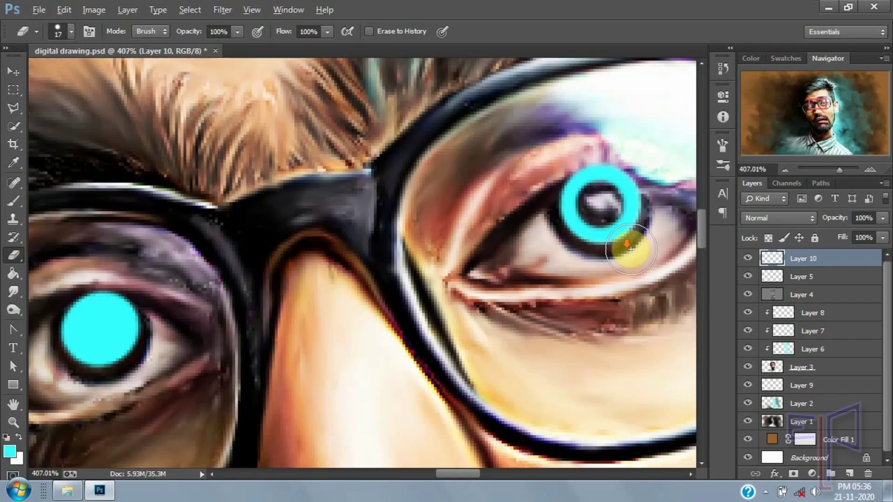
pyautogui.scroll(2, 223, 273)
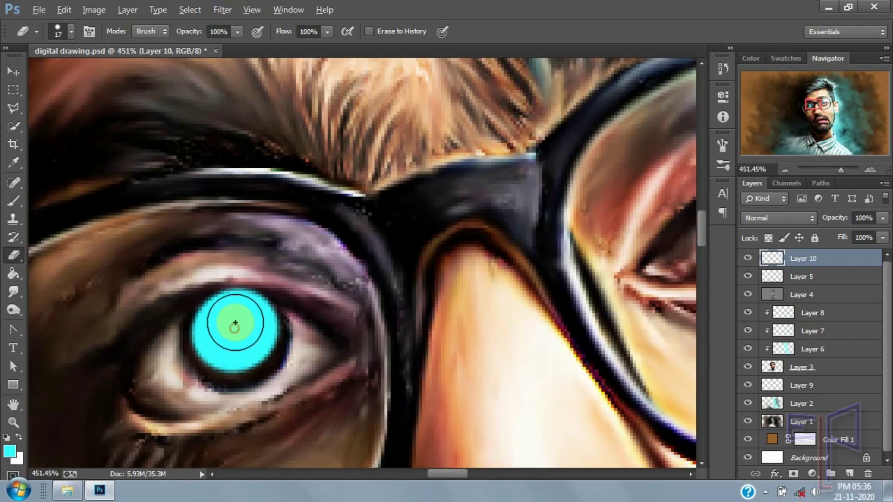
pyautogui.click(236, 322)
# Step: Soften the upper parts of both cyan lens rings with a soft round Eraser at 20 px and 61% opacity
pyautogui.rightClick(293, 246)
pyautogui.click(353, 190)
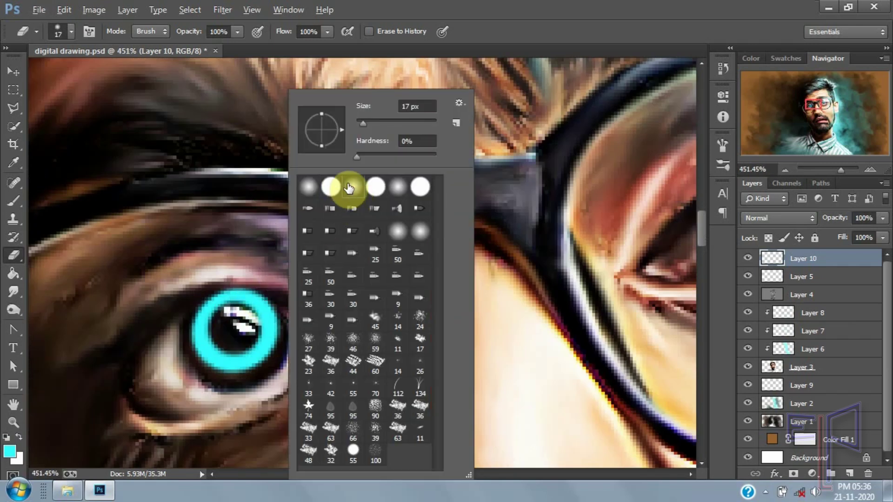
pyautogui.moveTo(194, 38); pyautogui.dragTo(184, 39)
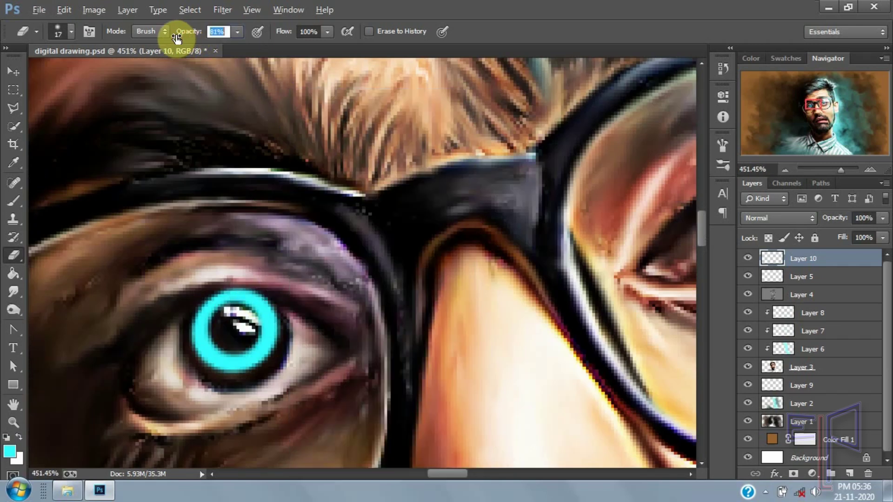
pyautogui.moveTo(199, 270); pyautogui.dragTo(231, 265)
pyautogui.moveTo(203, 234)
pyautogui.mouseDown()
pyautogui.moveTo(225, 259)
pyautogui.moveTo(255, 269)
pyautogui.moveTo(225, 278)
pyautogui.mouseUp()
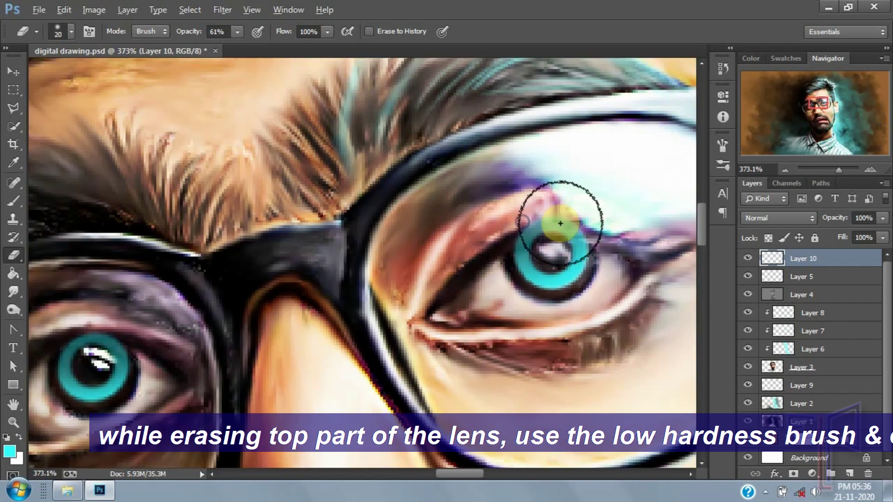
pyautogui.moveTo(560, 206); pyautogui.dragTo(514, 239)
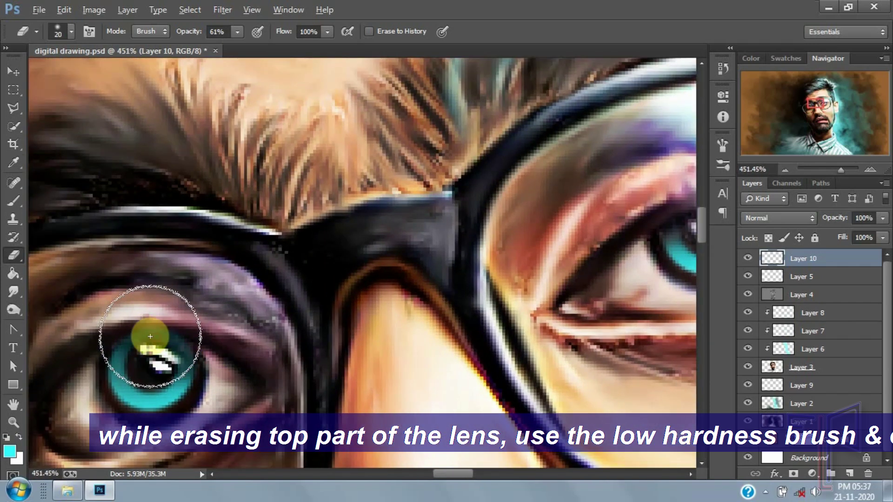
# Step: Soften the upper edge of the cyan lens on the viewer's-left eye with the 20 px soft Eraser at 61% opacity
pyautogui.moveTo(149, 335); pyautogui.dragTo(89, 351)
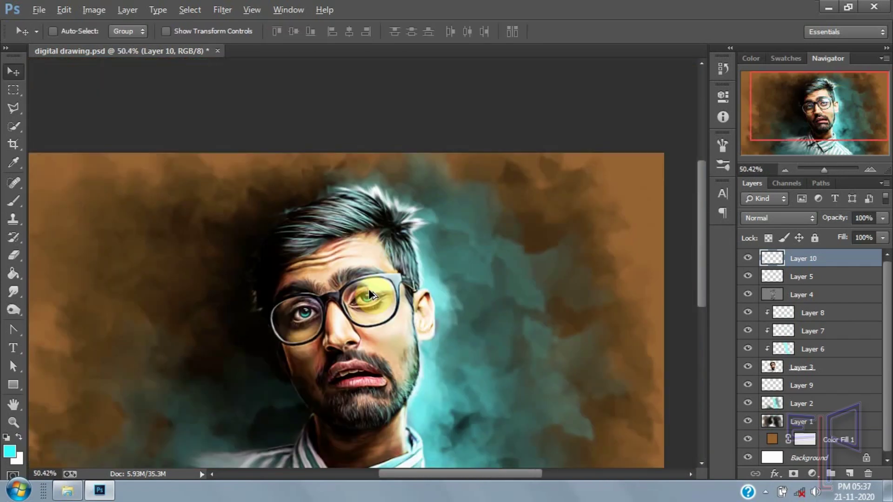
pyautogui.scroll(-4, 369, 289)
pyautogui.scroll(3, 420, 256)
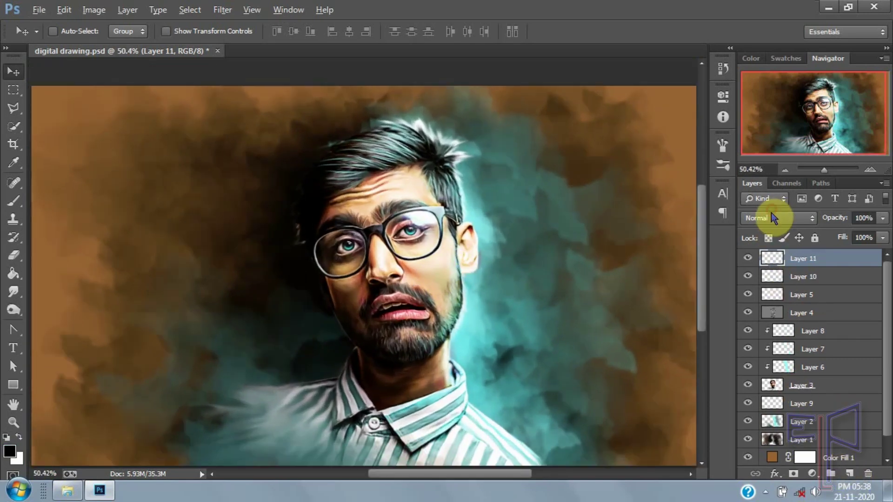
# Step: Set the empty Layer 11 to Soft Light blending and prepare a soft round Brush with 53% opacity
pyautogui.click(773, 218)
pyautogui.click(764, 184)
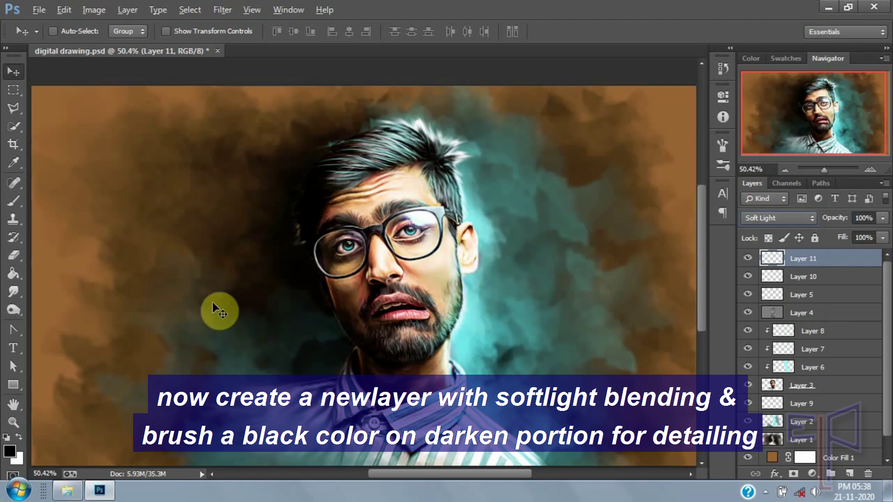
pyautogui.click(14, 205)
pyautogui.rightClick(285, 194)
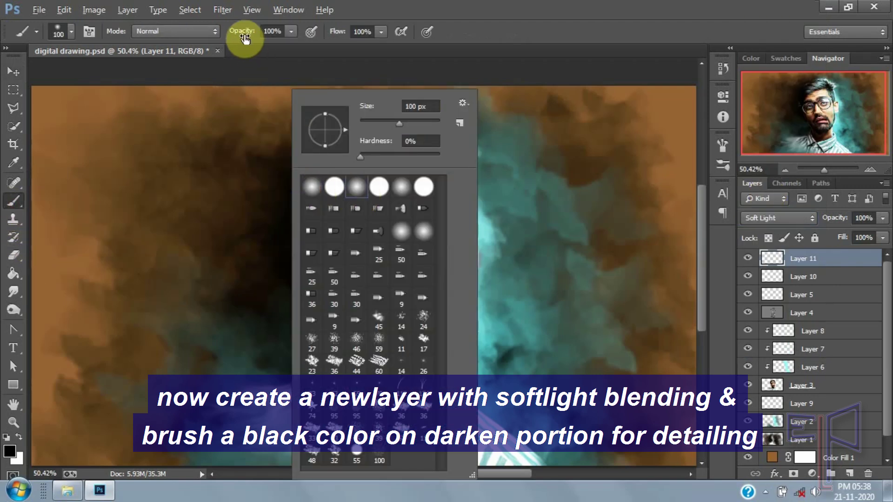
pyautogui.moveTo(243, 37); pyautogui.dragTo(224, 31)
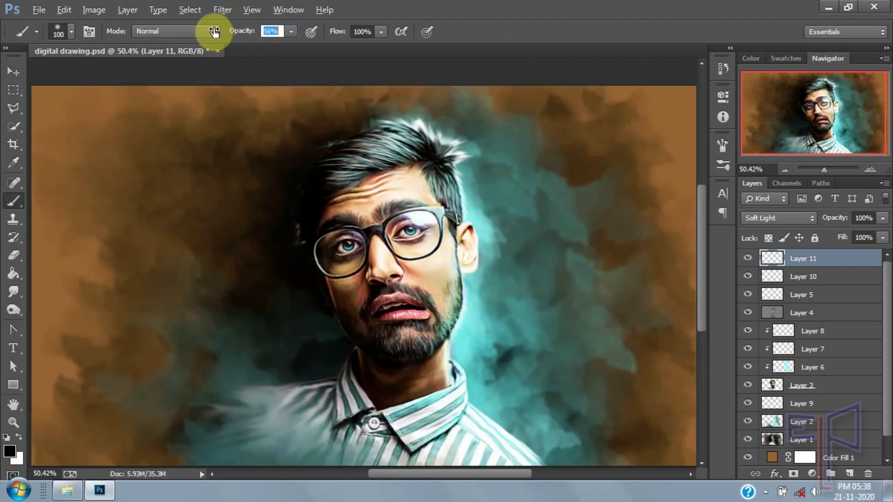
pyautogui.click(10, 450)
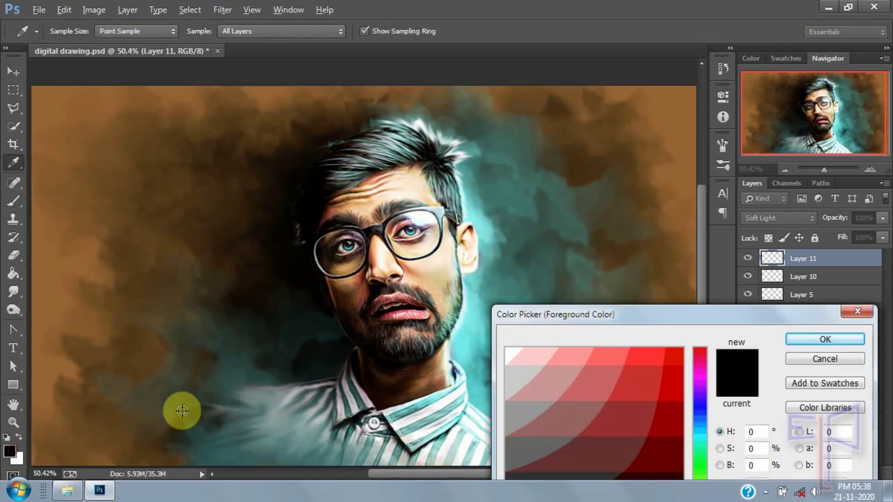
pyautogui.moveTo(571, 306); pyautogui.dragTo(493, 138)
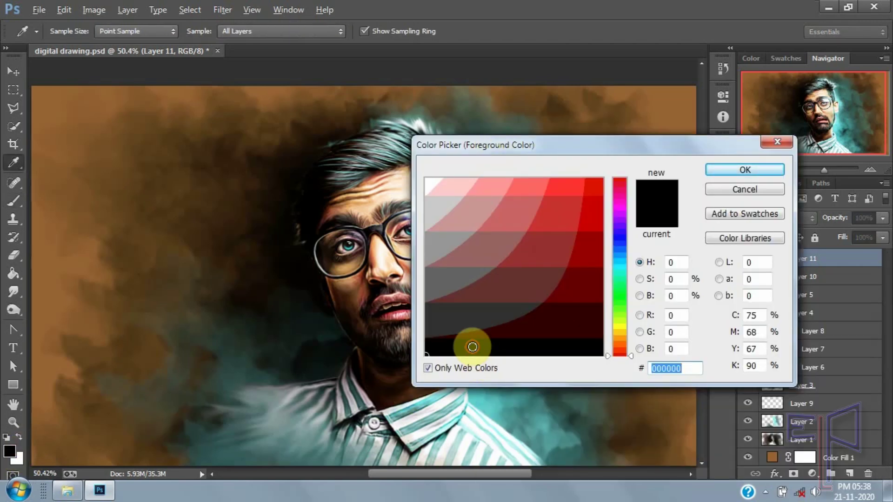
pyautogui.click(726, 189)
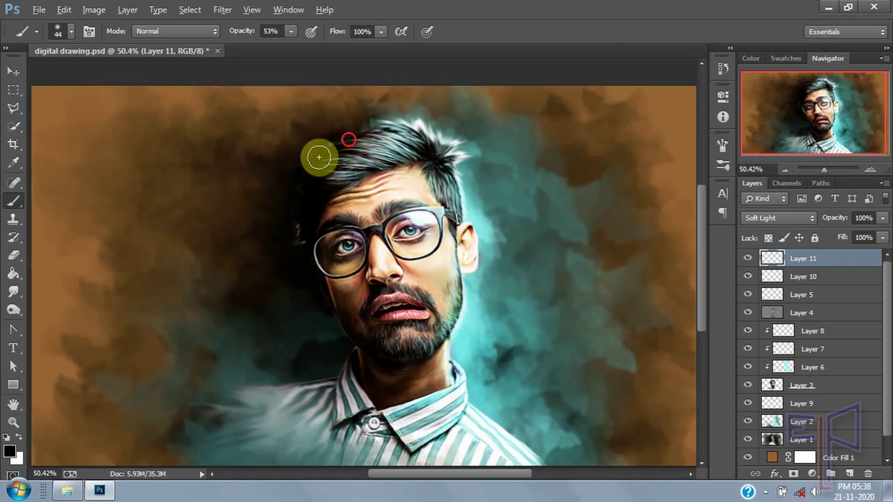
# Step: Paint black over the dark areas of the hair, face, ear and beard with a soft brush of about 25 px
pyautogui.press('[')
pyautogui.press('[')
pyautogui.press('[')
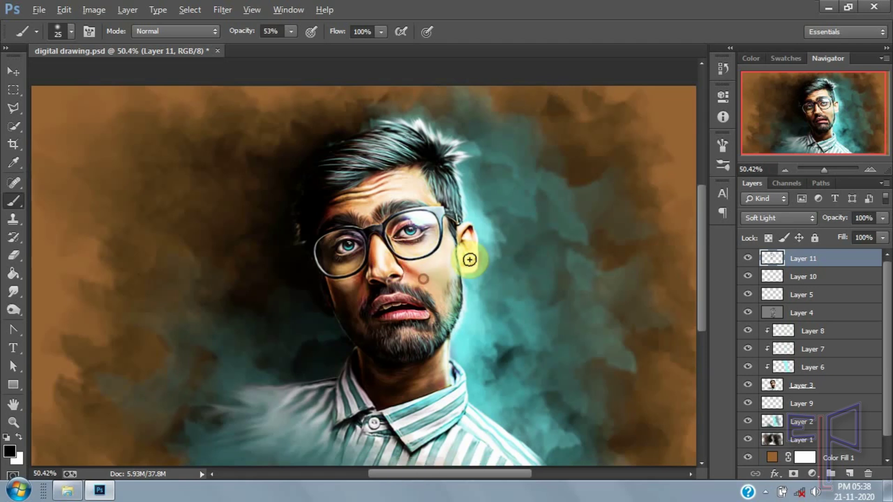
pyautogui.press(']')
pyautogui.moveTo(420, 325)
pyautogui.mouseDown()
pyautogui.moveTo(387, 312)
pyautogui.moveTo(418, 364)
pyautogui.mouseUp()
# Step: Paint finer black shading into the dark facial and hair details with a soft brush of about 7 to 8 px
pyautogui.press('[')
pyautogui.press('[')
pyautogui.press('[')
pyautogui.hotkey('ctrl', '+')
pyautogui.hotkey('ctrl', '+')
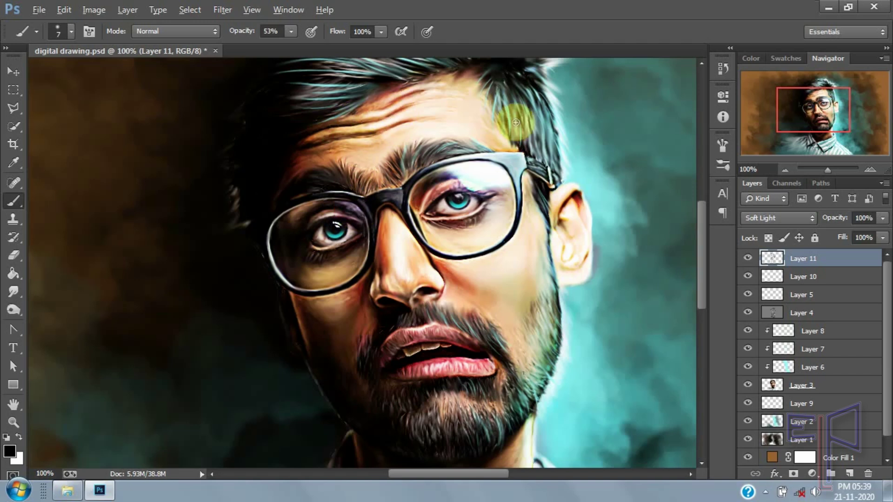
pyautogui.hotkey('ctrl', '-')
pyautogui.press(']')
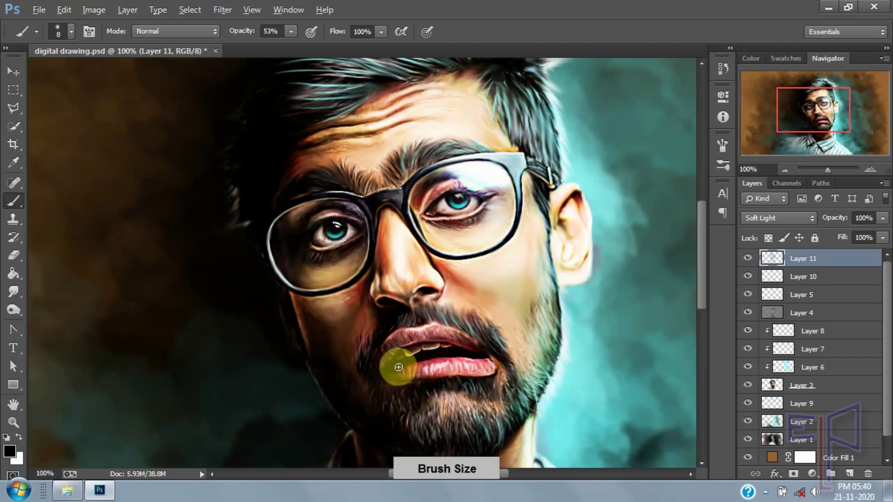
# Step: Compare the portrait with and without the black shading on Layer 11, and set that layer's opacity to 89%
pyautogui.click(785, 169)
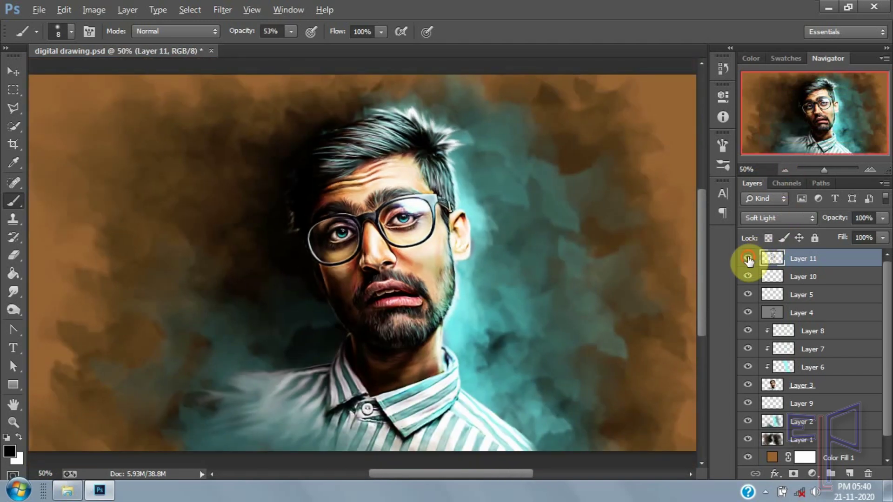
pyautogui.click(747, 259)
pyautogui.click(748, 258)
pyautogui.moveTo(837, 221); pyautogui.dragTo(830, 224)
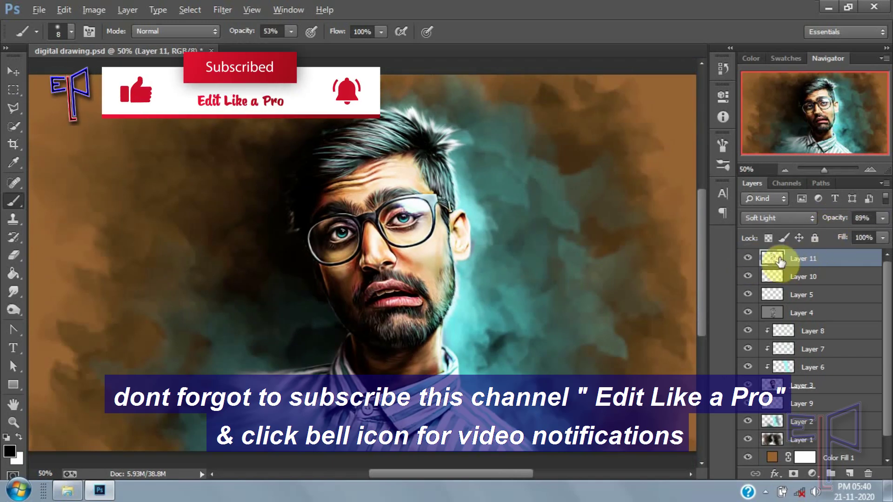
pyautogui.click(748, 258)
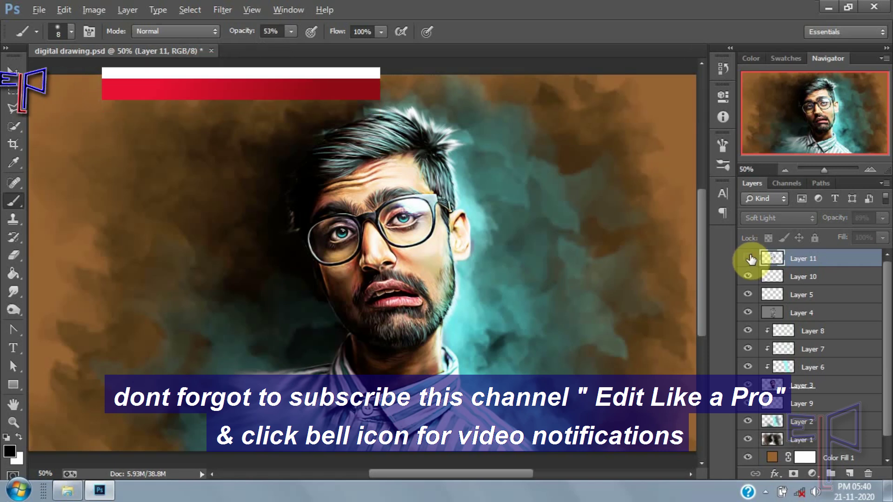
pyautogui.click(749, 259)
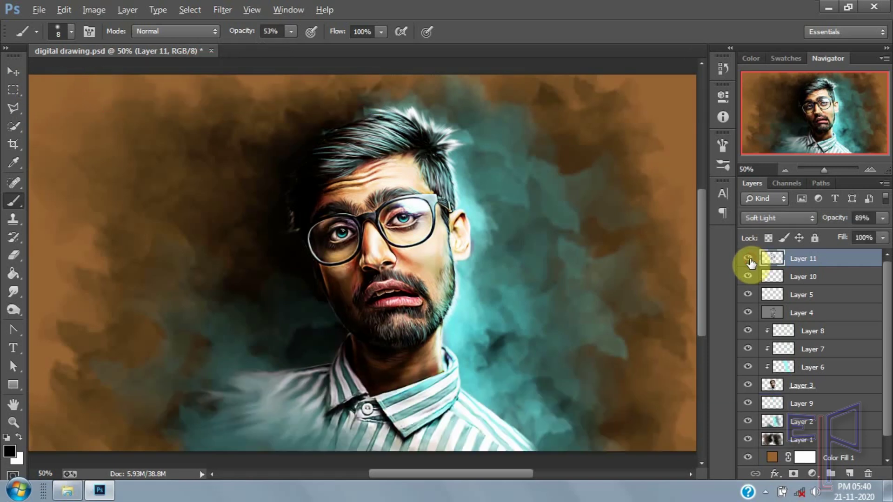
pyautogui.click(785, 169)
# Step: Save a copy of the finished image in JPEG format as digital drawing.jpg in the dig folder
pyautogui.click(44, 11)
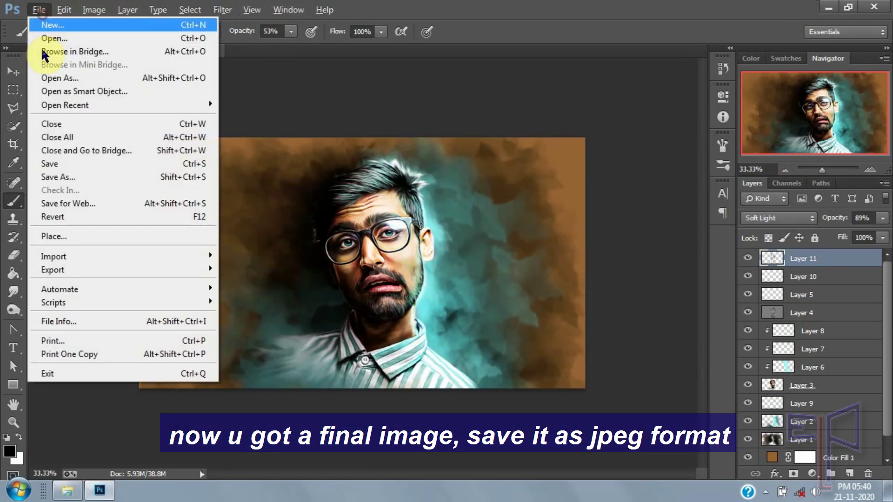
pyautogui.click(53, 176)
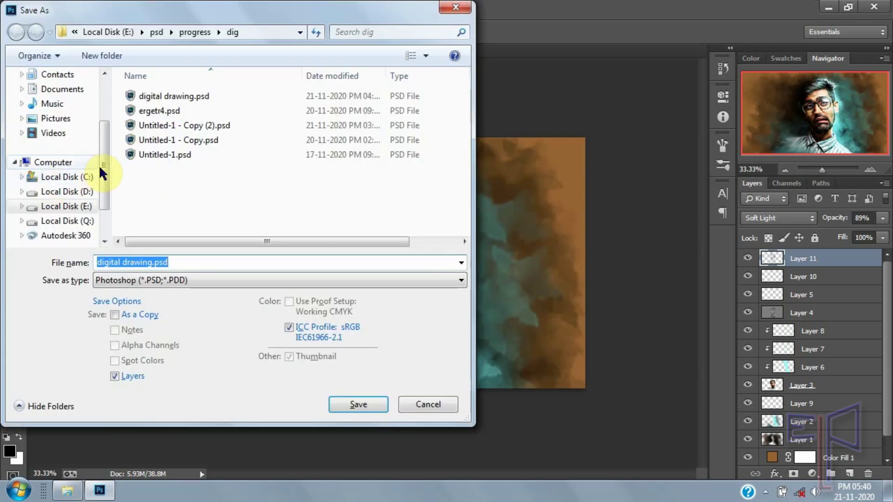
pyautogui.click(181, 279)
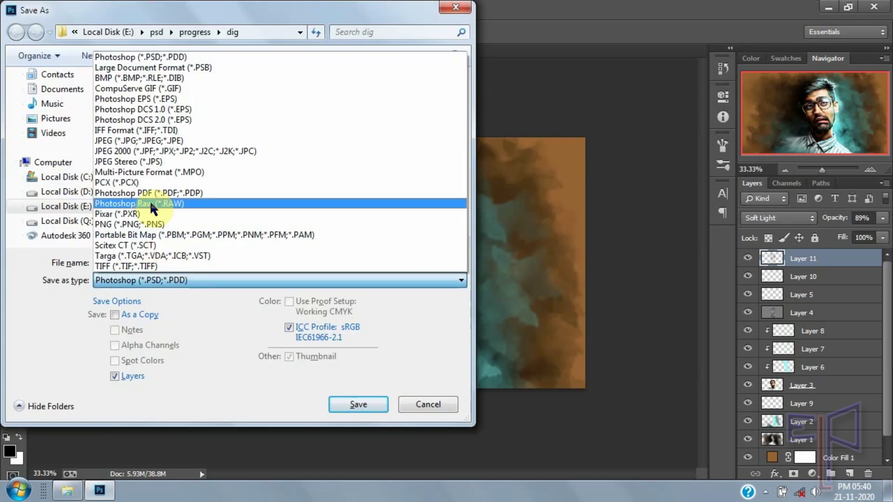
pyautogui.click(142, 141)
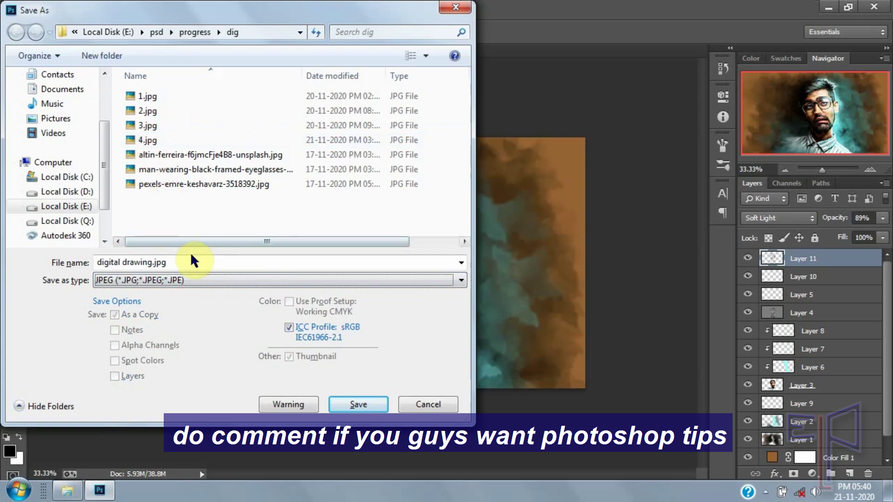